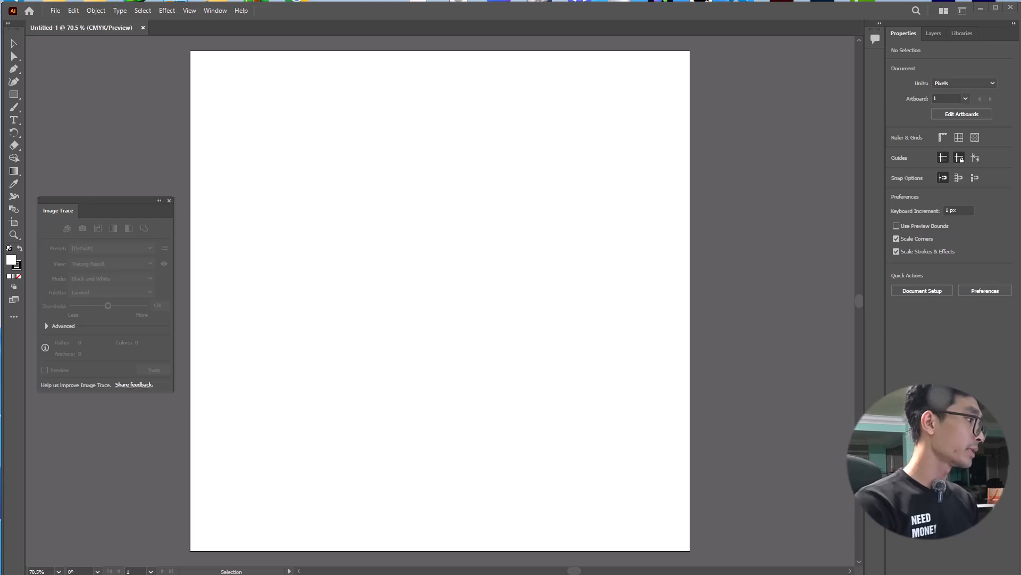
Place the blue letter image on the artboard and enlarge it to about 686 × 960 px.
left_click_drag(304, 352, 269, 372)
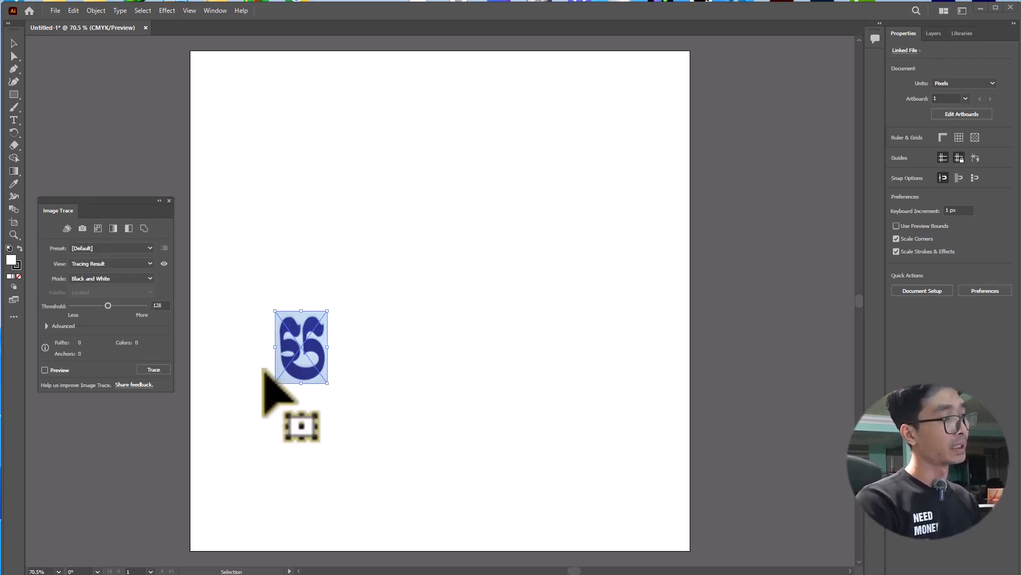
left_click_drag(320, 342, 654, 540)
left_click_drag(516, 413, 551, 405)
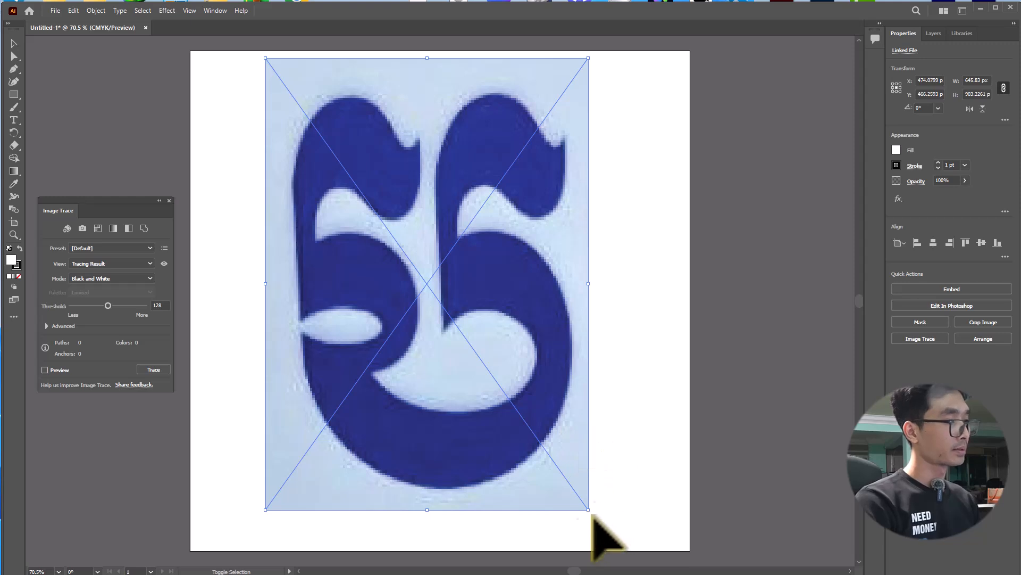
left_click_drag(607, 523, 630, 541)
left_click(703, 445)
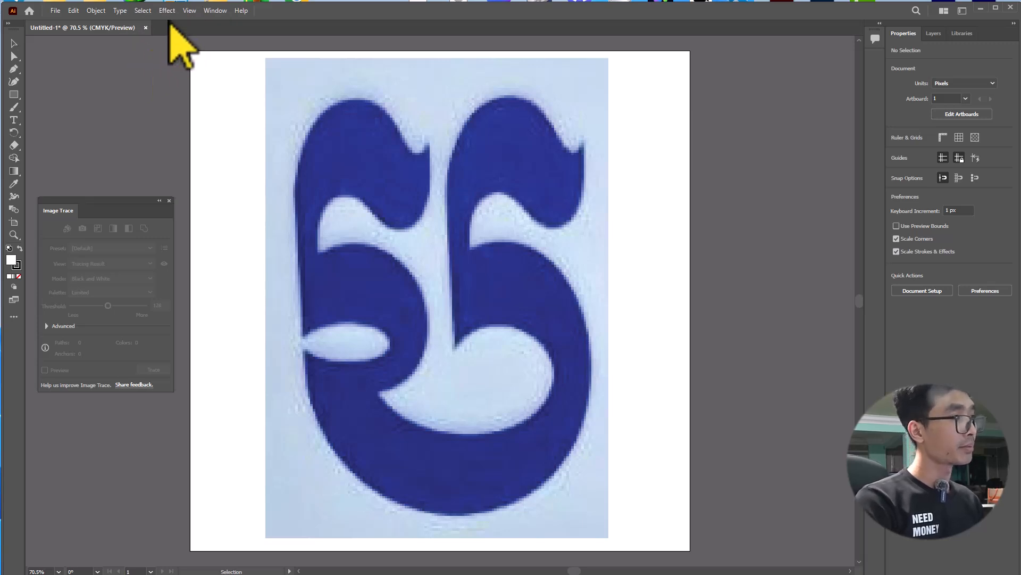
Hide the Image Trace panel and bring it back into the workspace.
left_click(218, 11)
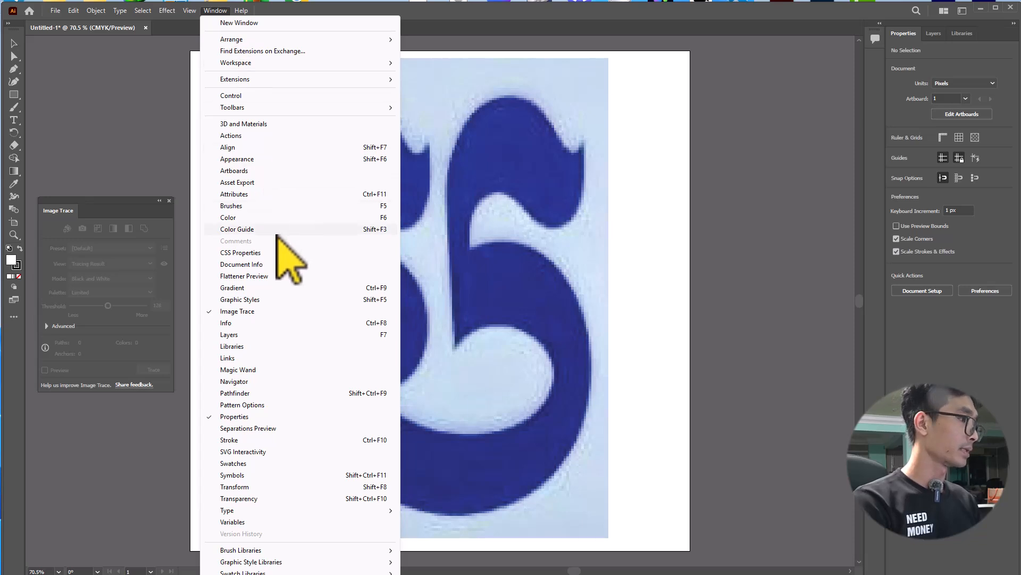
left_click(250, 312)
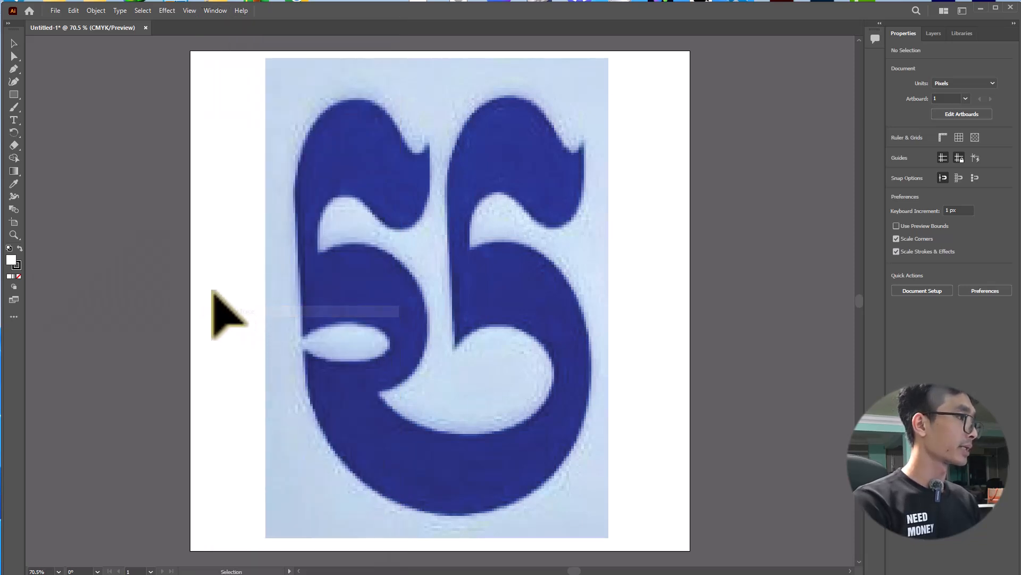
left_click(215, 13)
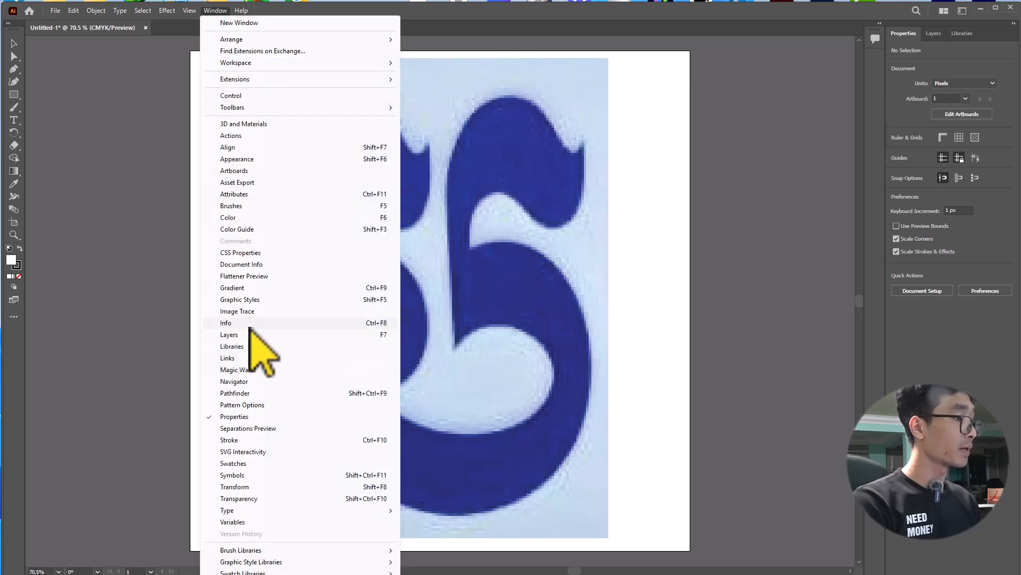
left_click(114, 166)
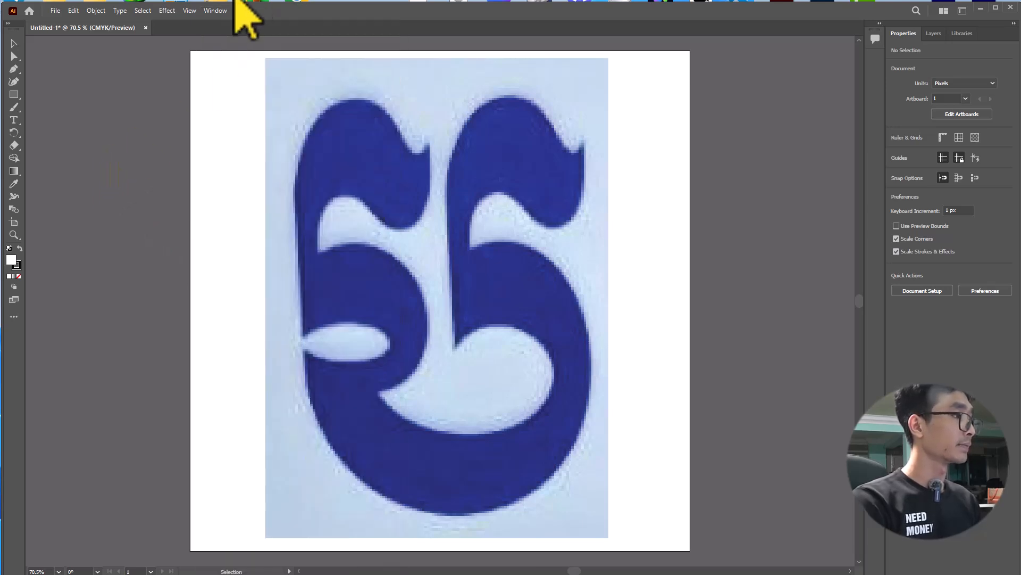
left_click(216, 12)
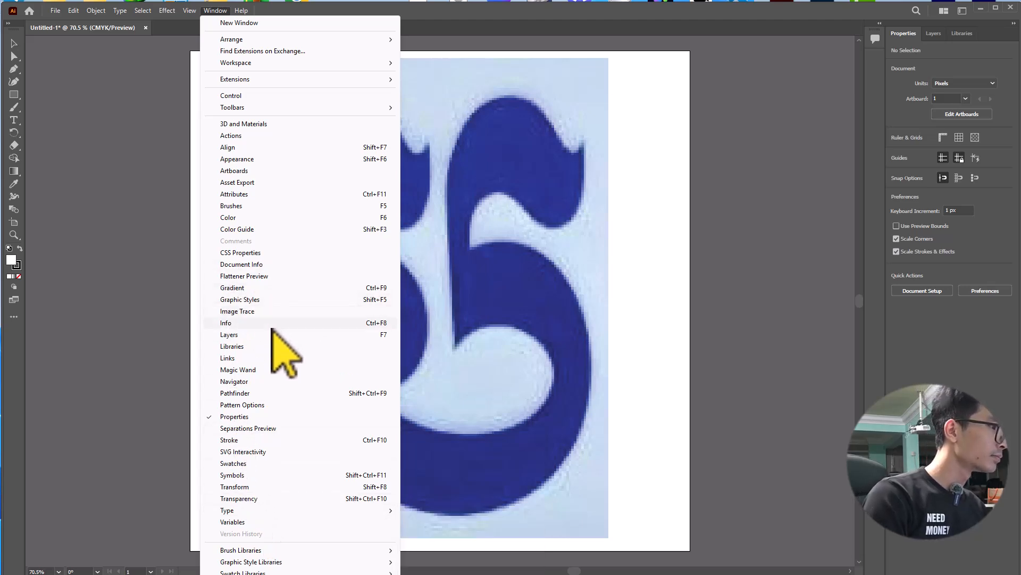
left_click(262, 311)
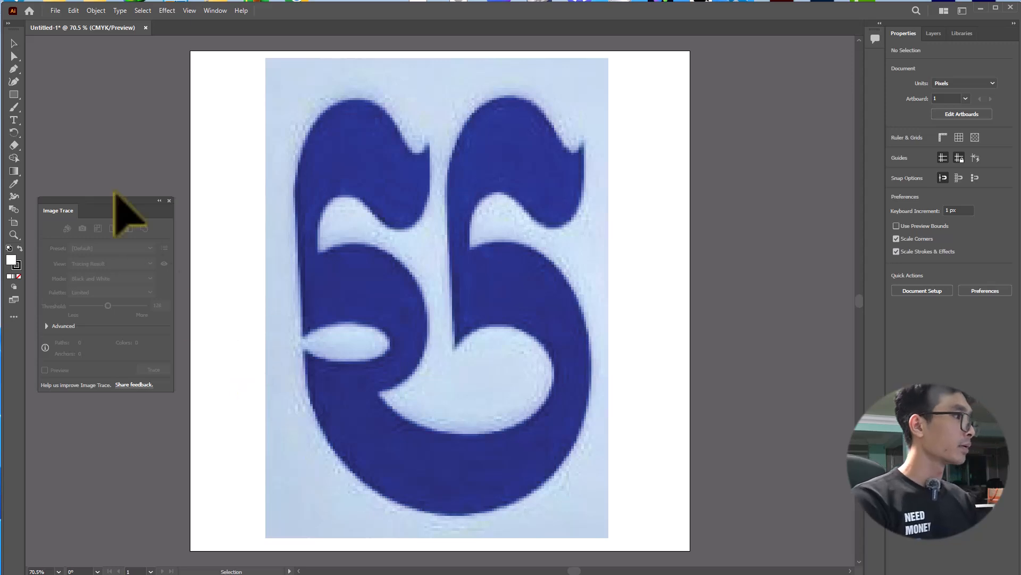
Trace the placed letter image using the Black and White Logo preset with the preview enabled.
left_click_drag(118, 207, 142, 103)
left_click(459, 168)
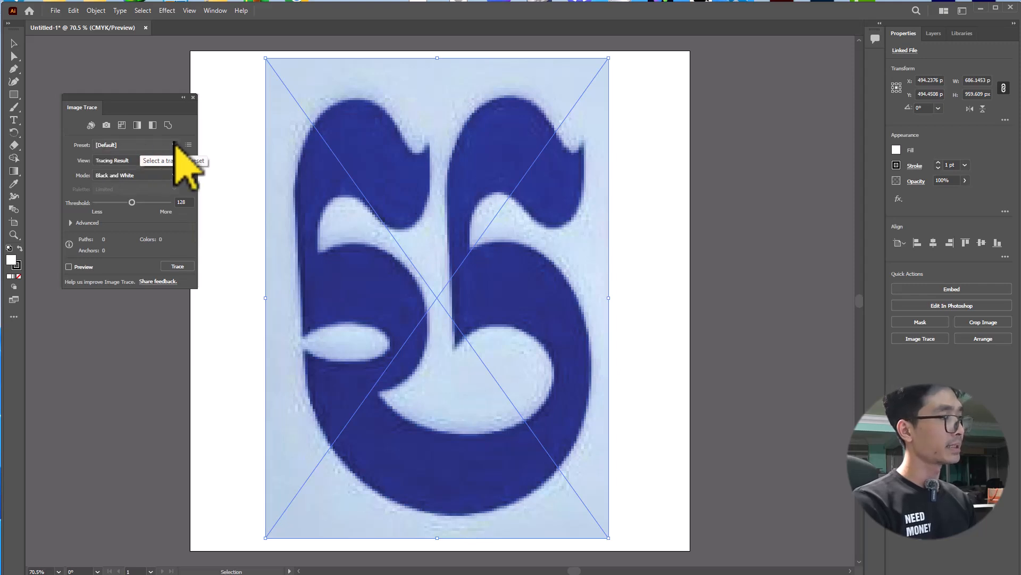
left_click(166, 144)
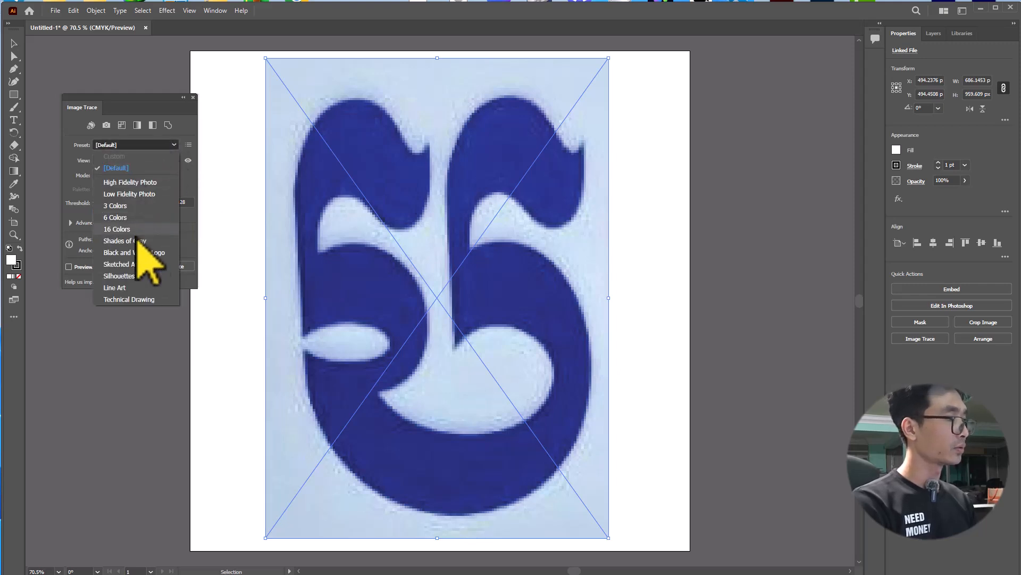
left_click(152, 254)
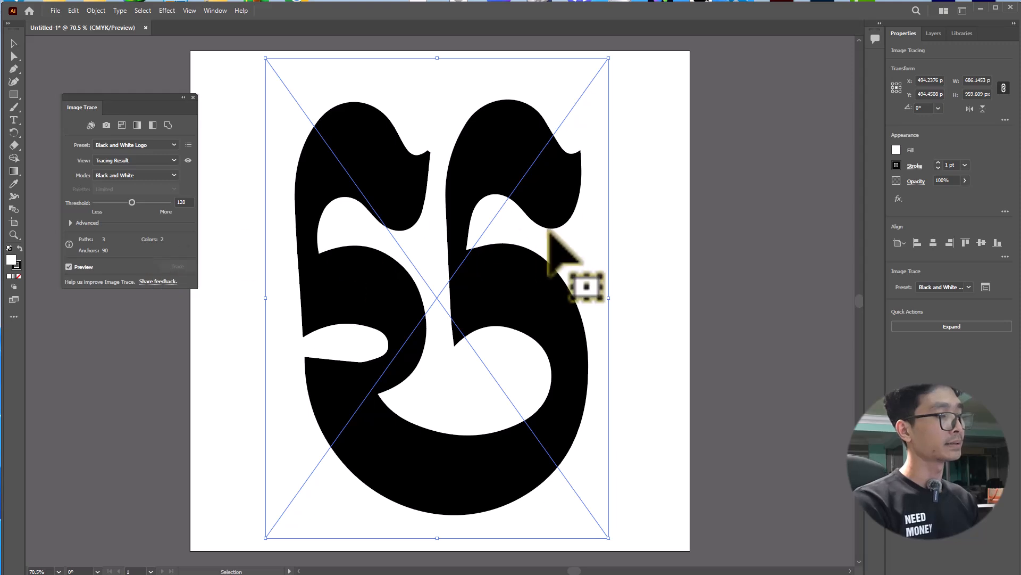
left_click(68, 267)
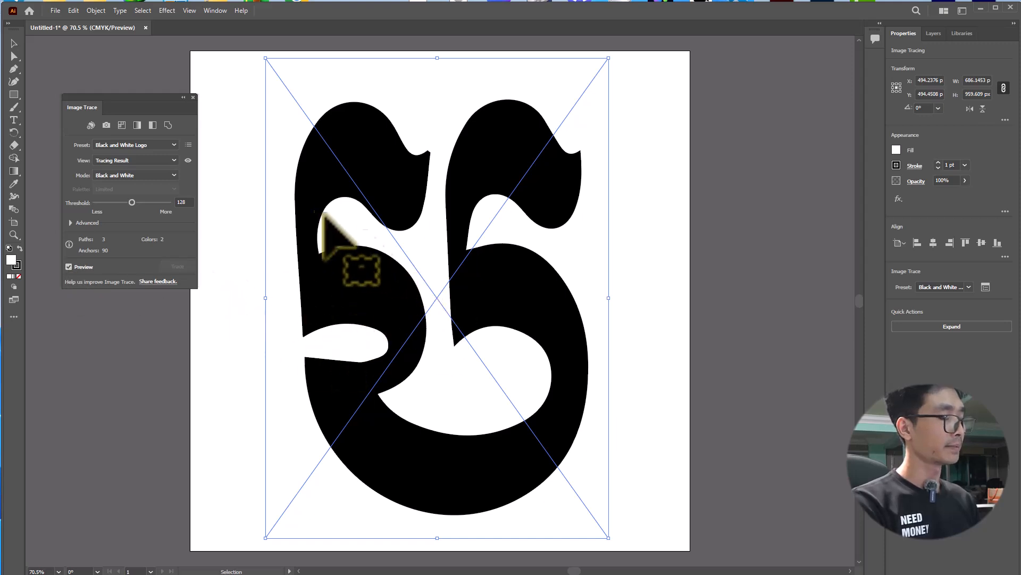
Examine the edges of the traced letter and shift it slightly lower on the artboard.
scroll(511, 247, "down", 2)
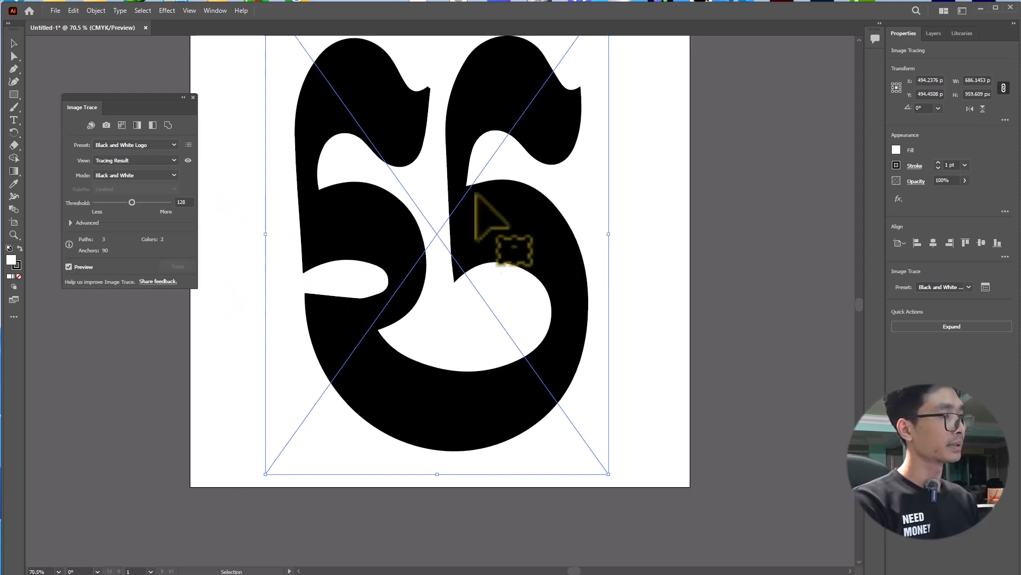
scroll(420, 164, "up", 2)
scroll(426, 176, "up", 2)
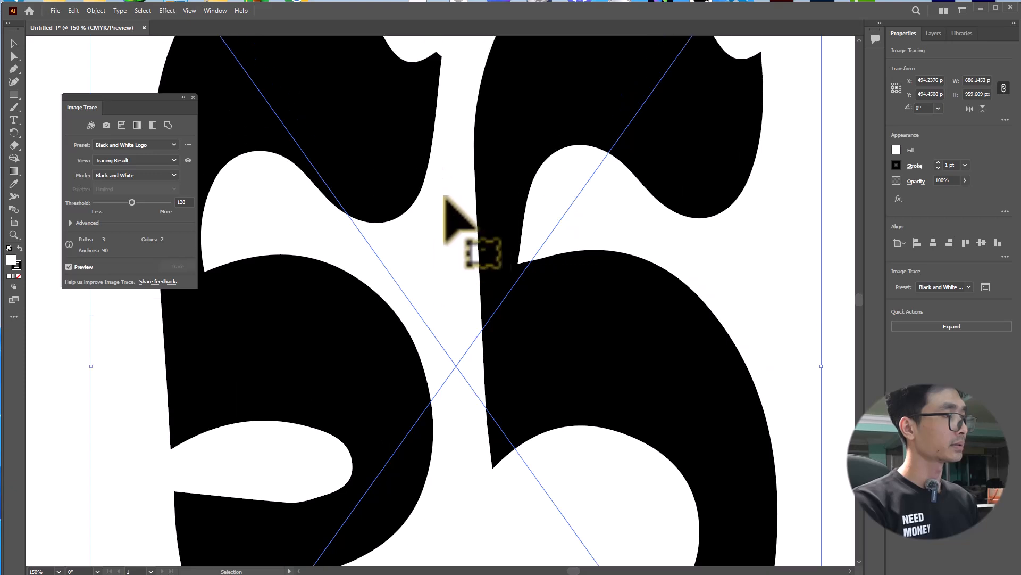
left_click_drag(410, 164, 410, 223)
scroll(442, 234, "down", 4)
scroll(442, 238, "down", 2)
mouse_move(517, 258)
left_mouse_down()
mouse_move(508, 224)
mouse_move(541, 247)
mouse_move(517, 255)
left_mouse_up()
scroll(515, 255, "down", 1)
scroll(515, 255, "down", 3)
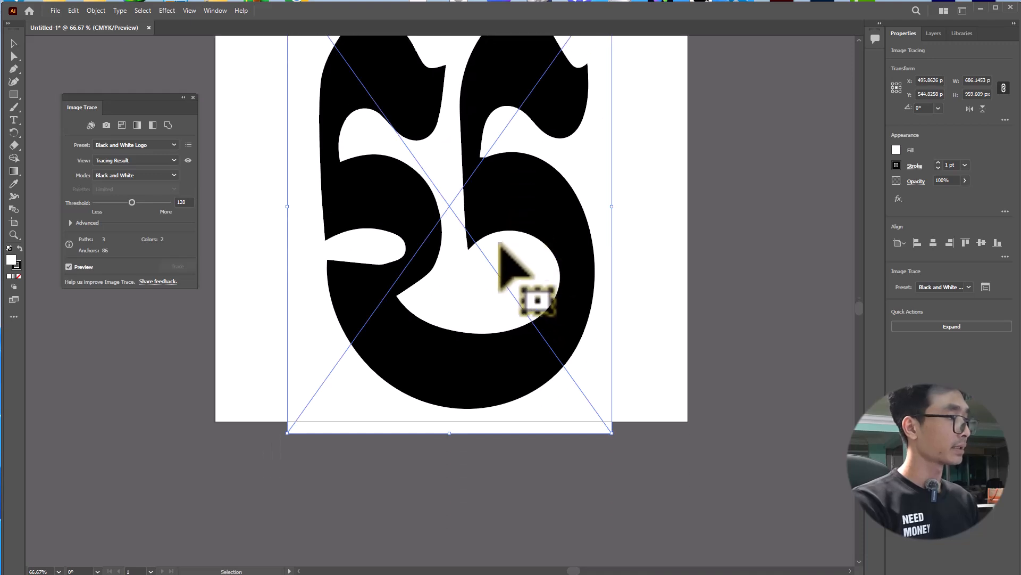
Move the traced letter down completely off the artboard, to about Y 1601 px.
left_click_drag(518, 203, 515, 367)
scroll(515, 366, "down", 3)
left_click_drag(515, 260, 520, 390)
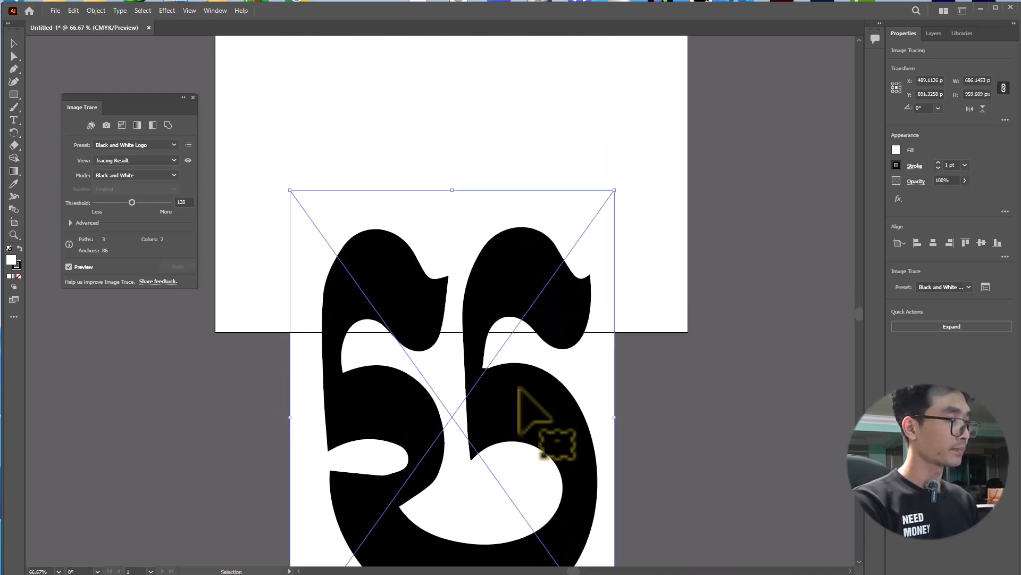
scroll(520, 388, "down", 3)
scroll(530, 317, "down", 2)
scroll(543, 393, "up", 2)
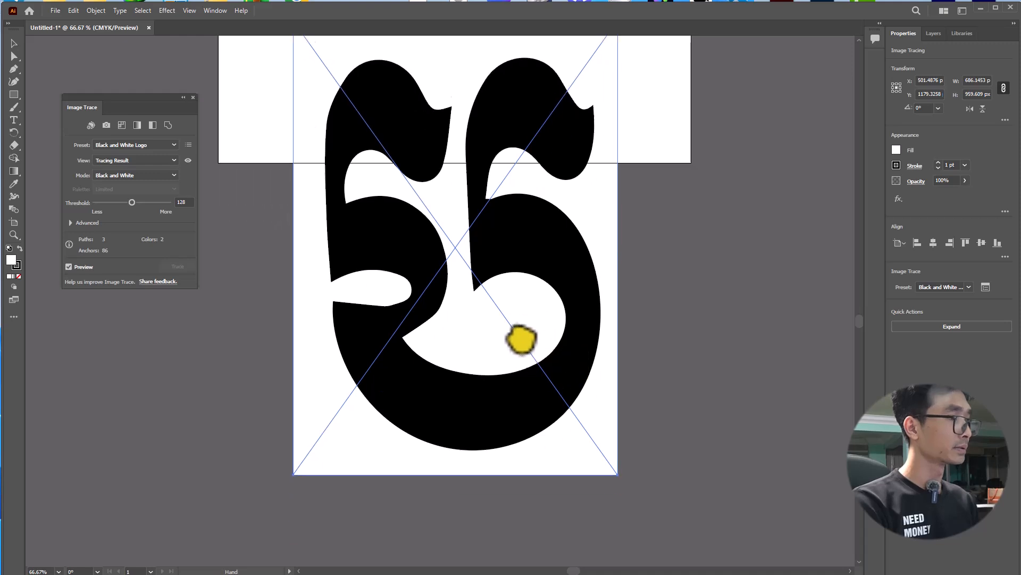
scroll(519, 342, "down", 1)
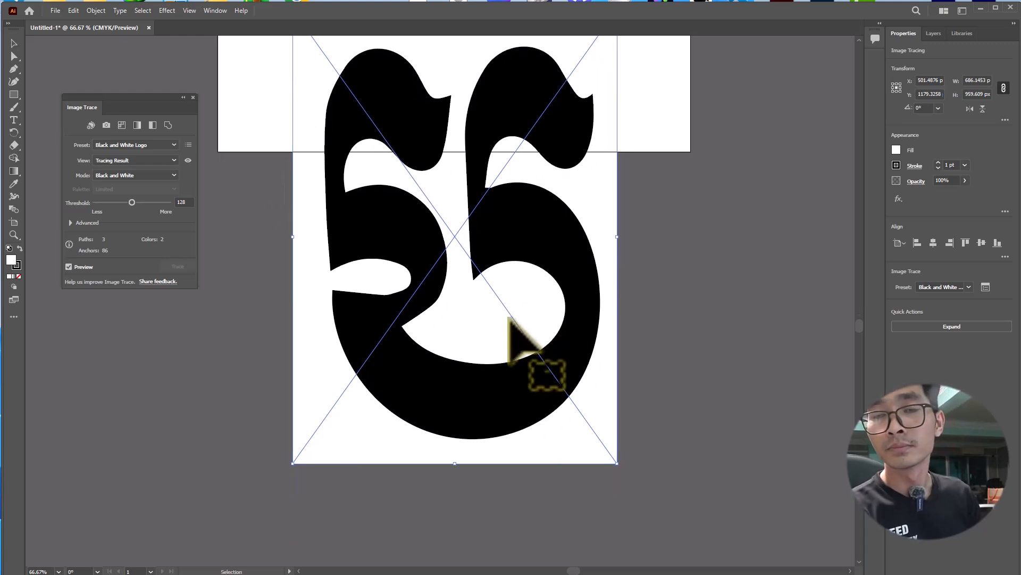
left_click_drag(543, 308, 547, 406)
scroll(531, 351, "down", 3)
mouse_move(538, 227)
left_mouse_down()
mouse_move(537, 324)
mouse_move(540, 298)
mouse_move(415, 286)
mouse_move(554, 295)
left_mouse_up()
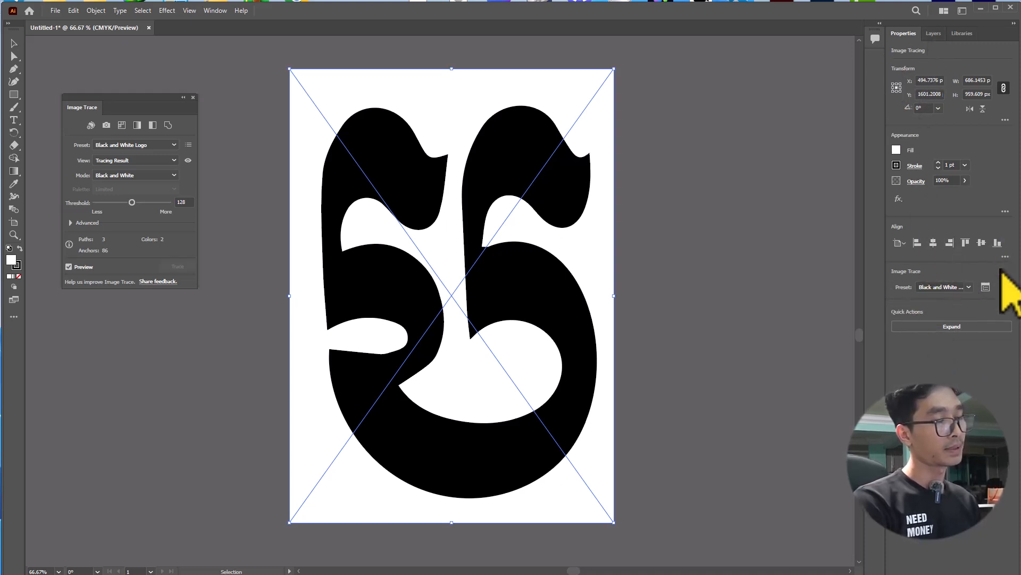
Expand the traced letter into editable vector paths and deselect it.
left_click(968, 286)
left_click(968, 286)
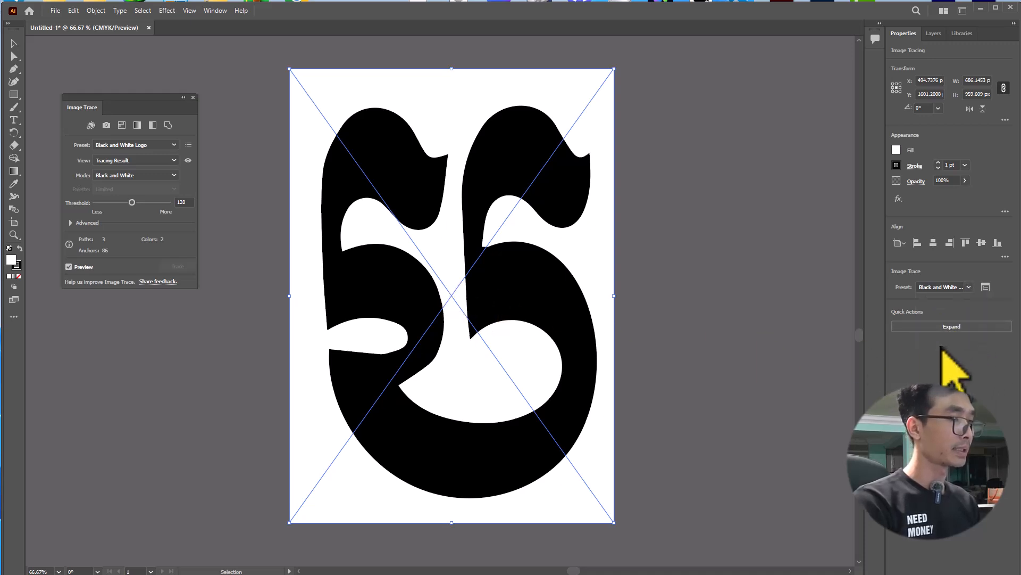
left_click(958, 327)
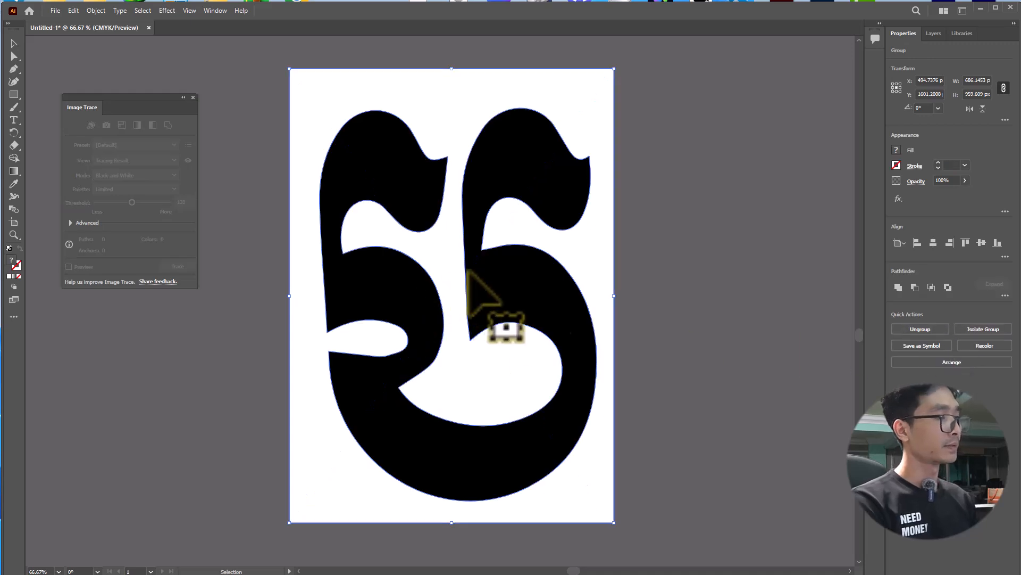
scroll(626, 260, "down", 1)
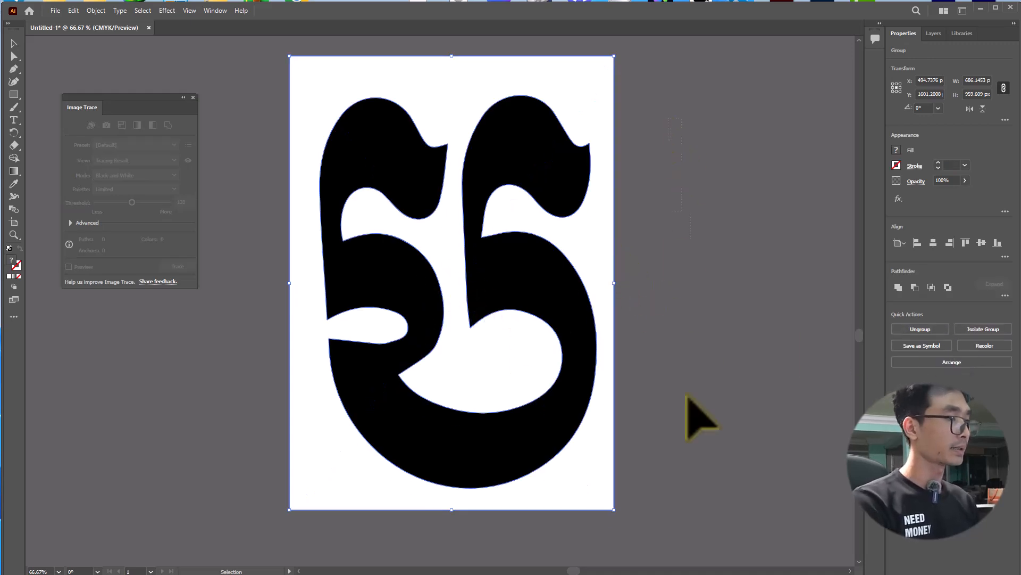
left_click(654, 333)
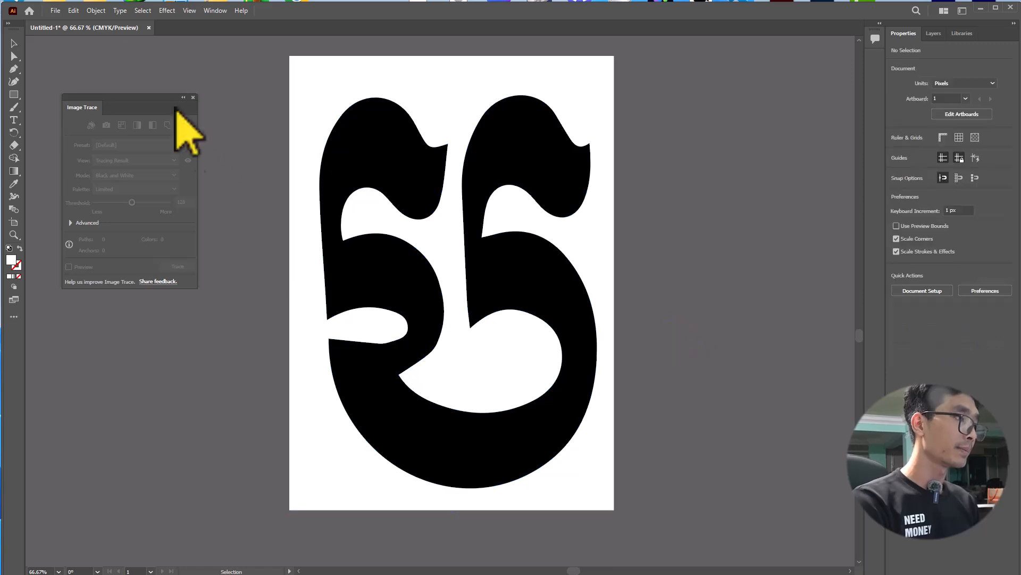
Separate the black letter shape from its white background with Direct Selection and delete the background.
left_click_drag(388, 198, 374, 196)
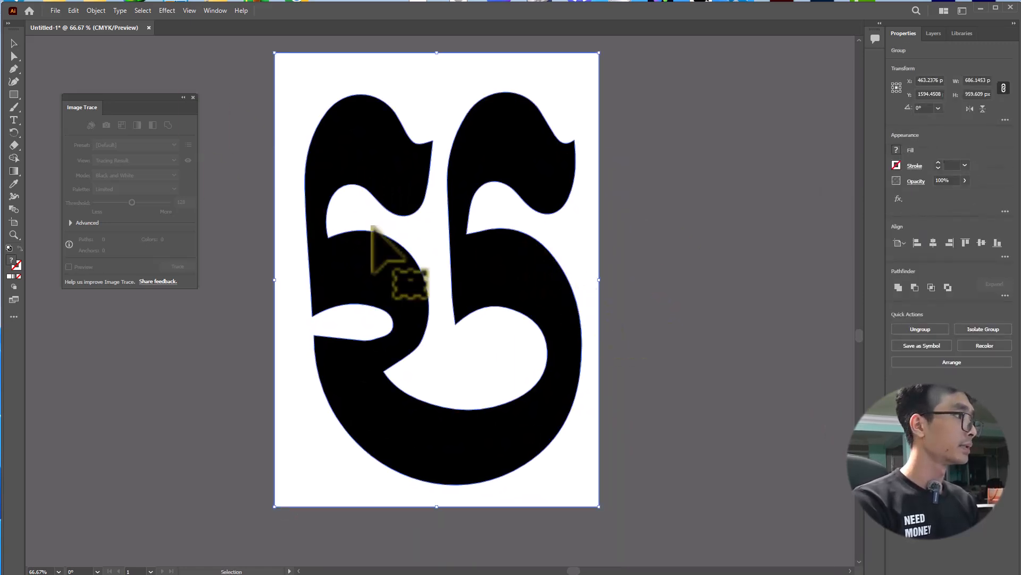
left_click_drag(368, 178, 324, 161)
left_click(625, 224)
left_click_drag(442, 149, 667, 209)
left_click_drag(447, 87, 383, 205)
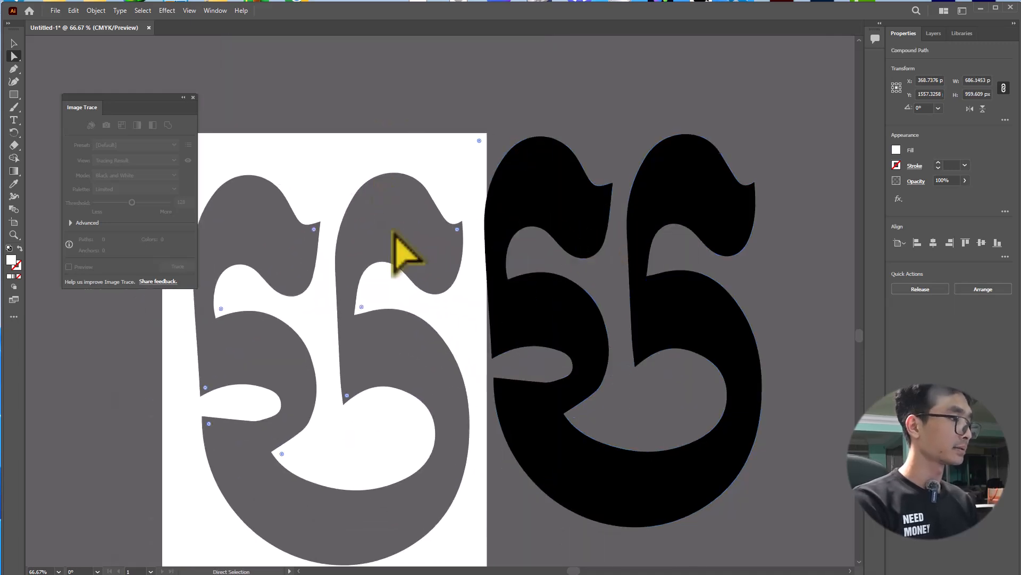
key("Delete")
left_click(526, 297)
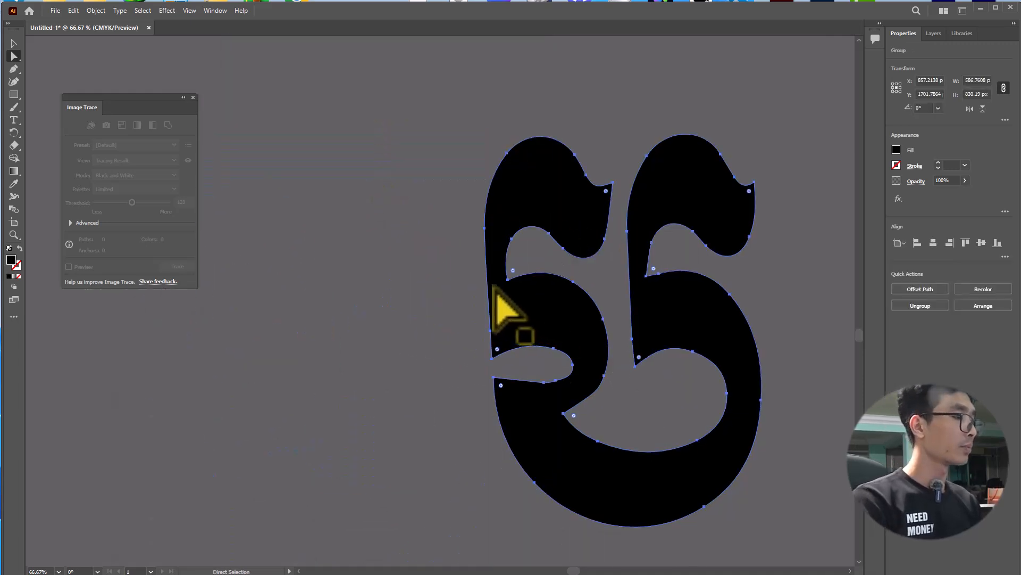
Move the black vector letter back up onto the artboard.
scroll(506, 295, "up", 15)
left_click_drag(543, 354, 357, 85)
scroll(399, 187, "up", 2)
scroll(399, 187, "up", 1)
scroll(399, 187, "down", 2)
scroll(409, 204, "up", 5)
scroll(394, 255, "up", 2)
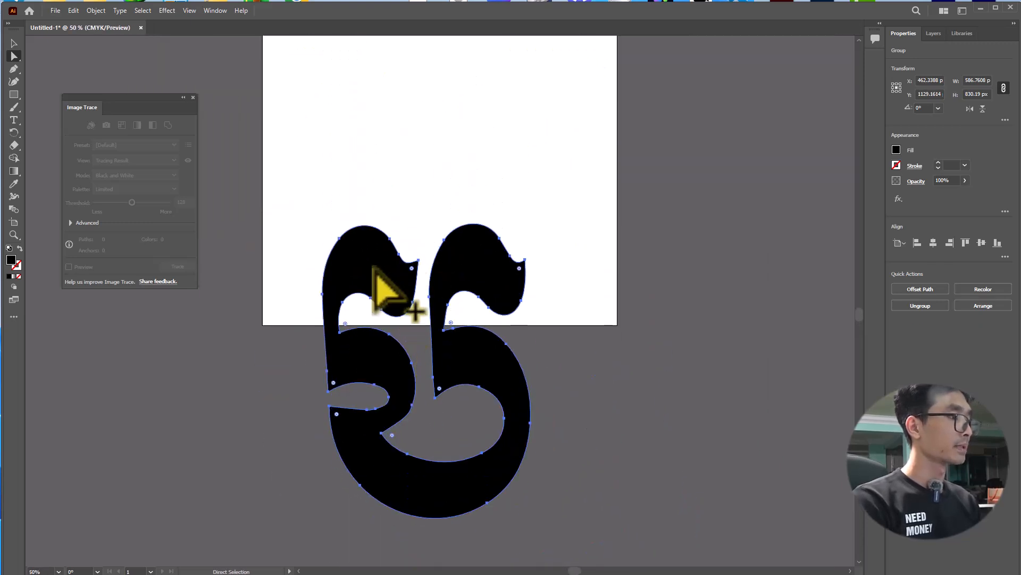
left_click_drag(379, 272, 397, 90)
scroll(458, 228, "up", 5)
left_click_drag(390, 208, 386, 185)
scroll(430, 191, "up", 3)
left_click_drag(373, 149, 428, 155)
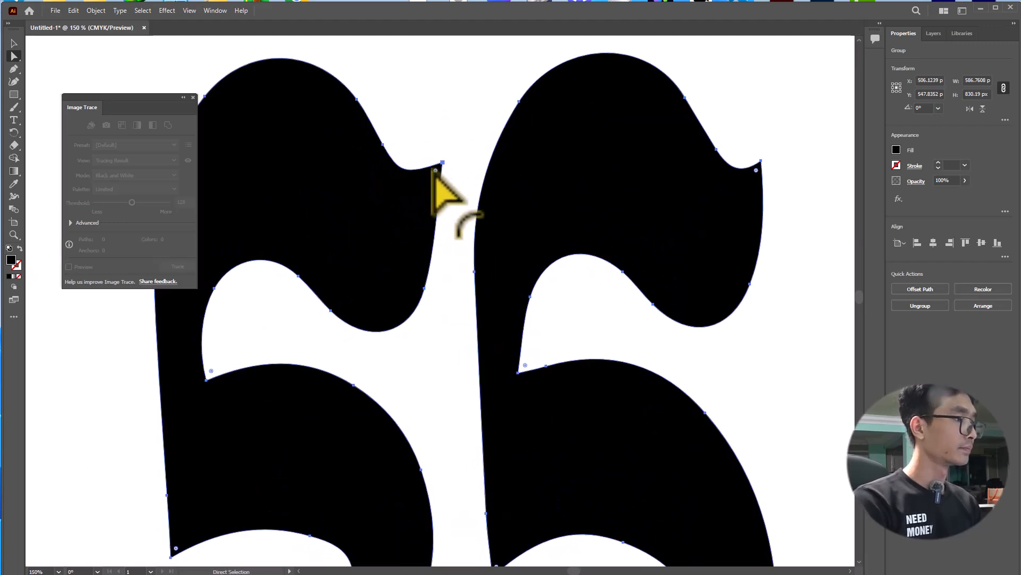
Check the letter's anchor points and reposition it near the artboard's center, at about X 496, Y 510 px.
key("ctrl+z")
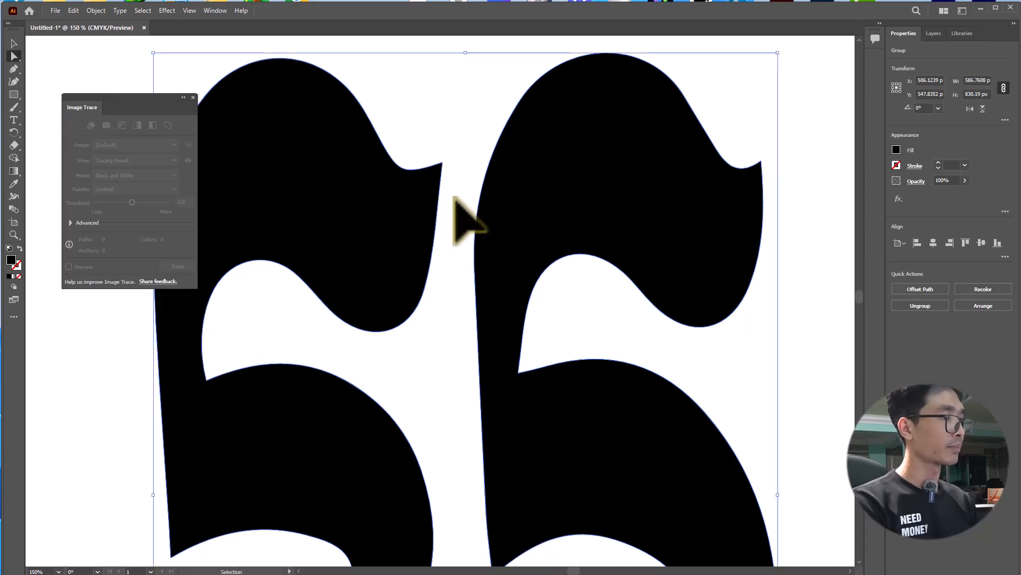
scroll(454, 196, "down", 5)
scroll(452, 198, "up", 5)
scroll(452, 216, "down", 3)
scroll(462, 234, "up", 1)
scroll(490, 261, "down", 1)
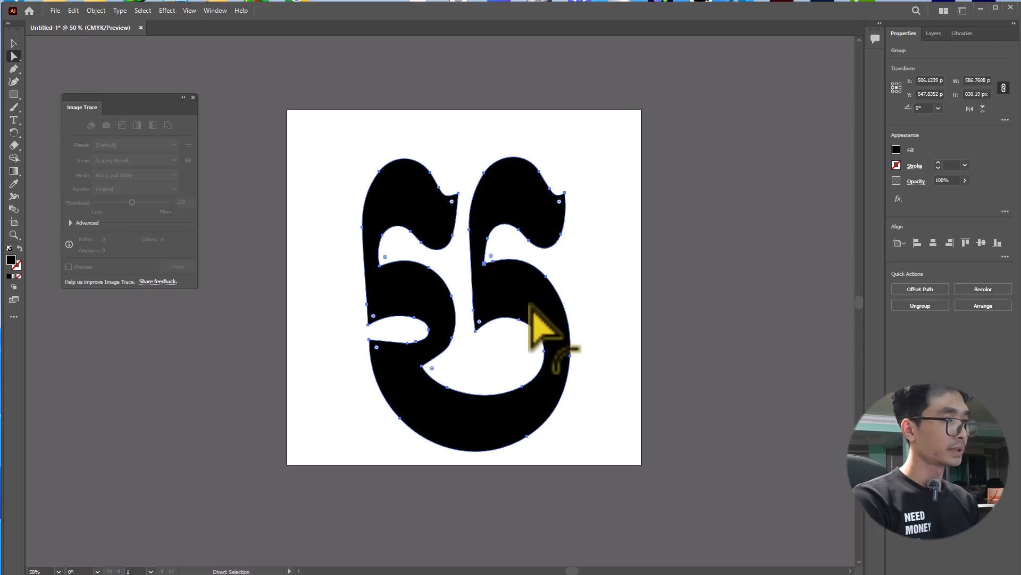
left_click_drag(525, 299, 521, 286)
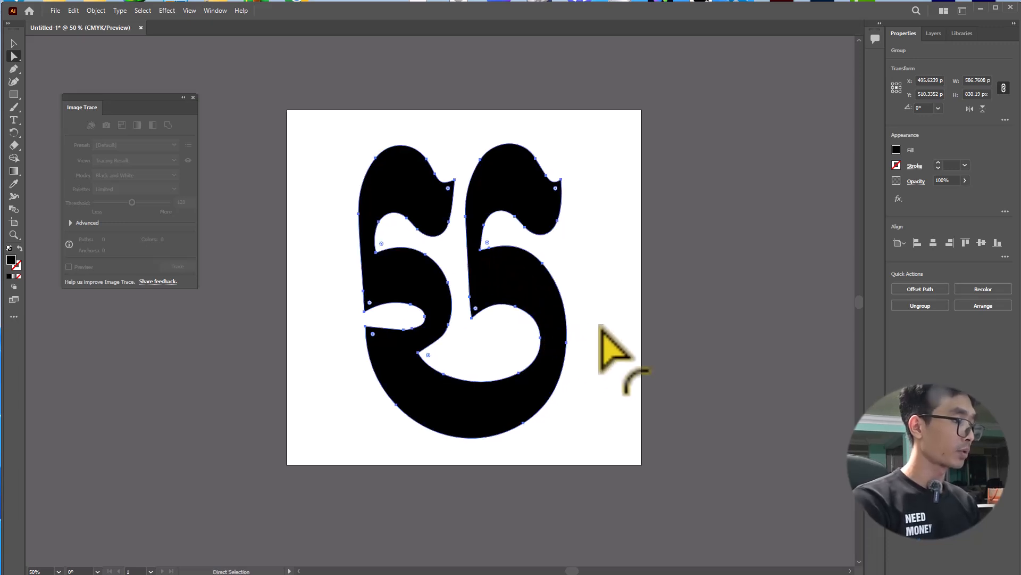
scroll(506, 325, "up", 1)
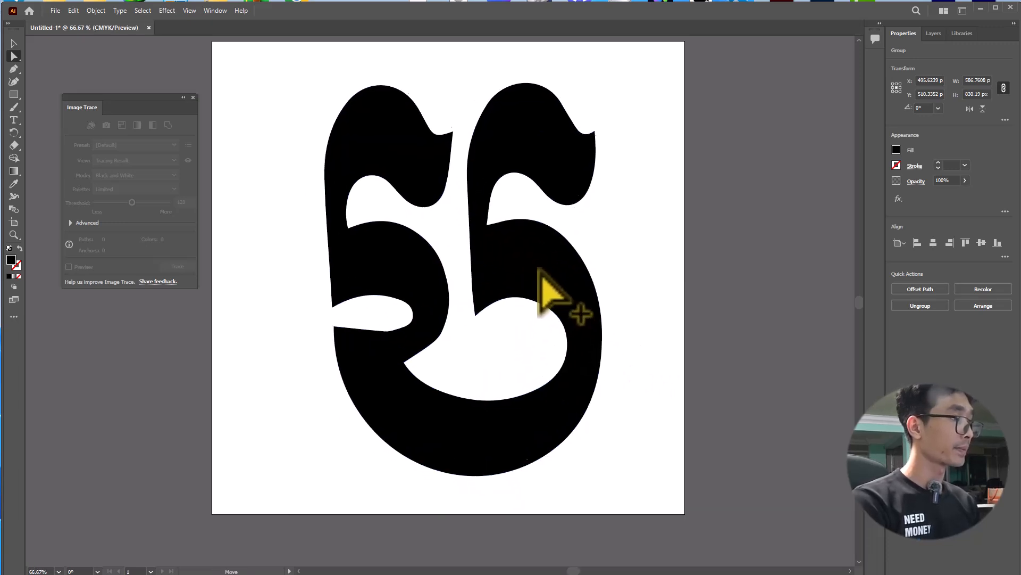
scroll(536, 285, "down", 1)
Place the original blue letter image beside the artboard and enlarge it proportionally to about 727 × 1017 px.
left_click_drag(775, 330, 658, 127)
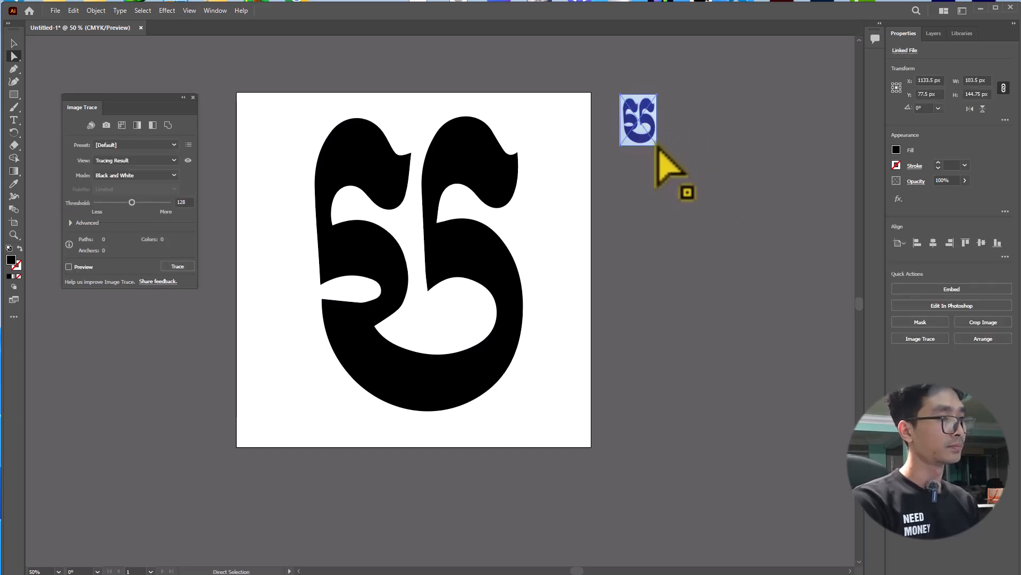
left_click_drag(657, 148, 668, 164)
left_click(13, 42)
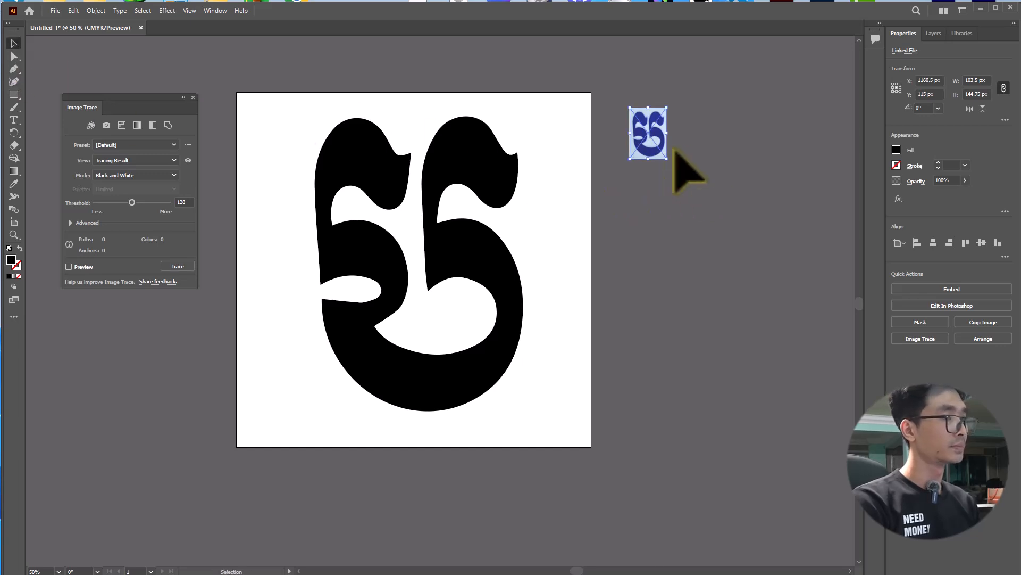
left_click_drag(673, 166, 822, 454)
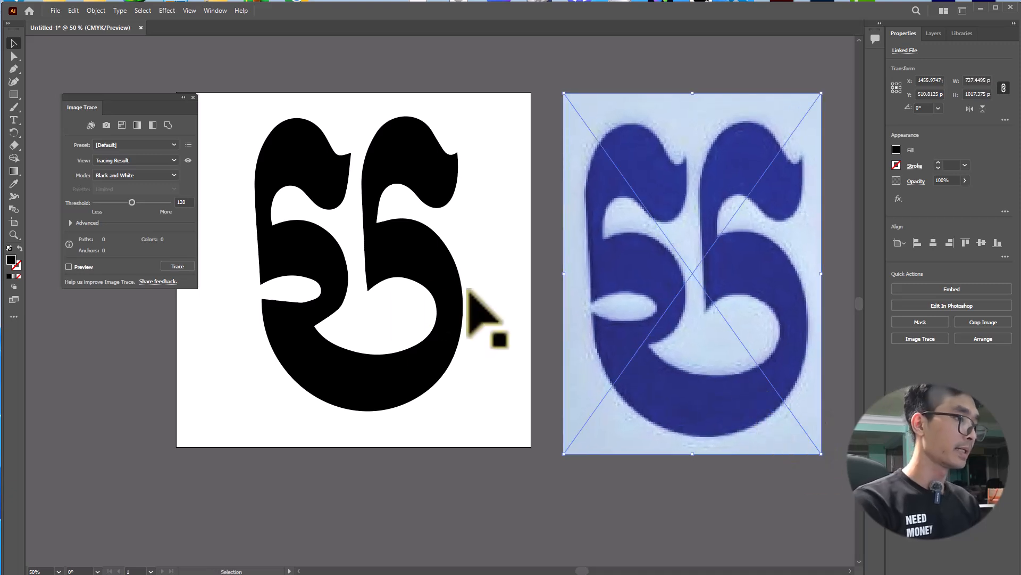
Fill the black vector letter with the dark blue swatch matching the original image and deselect it.
left_click(407, 187)
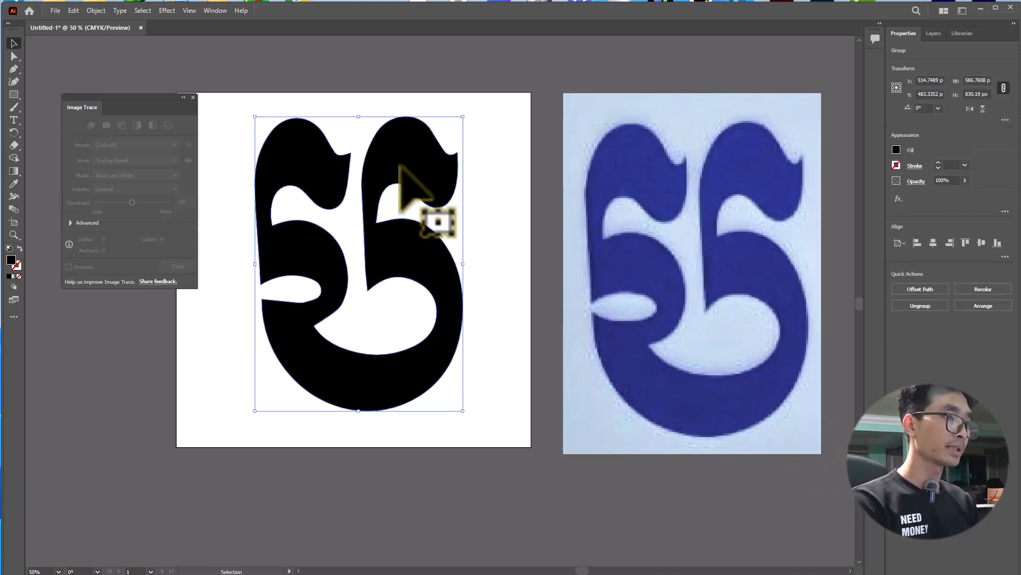
left_click(898, 150)
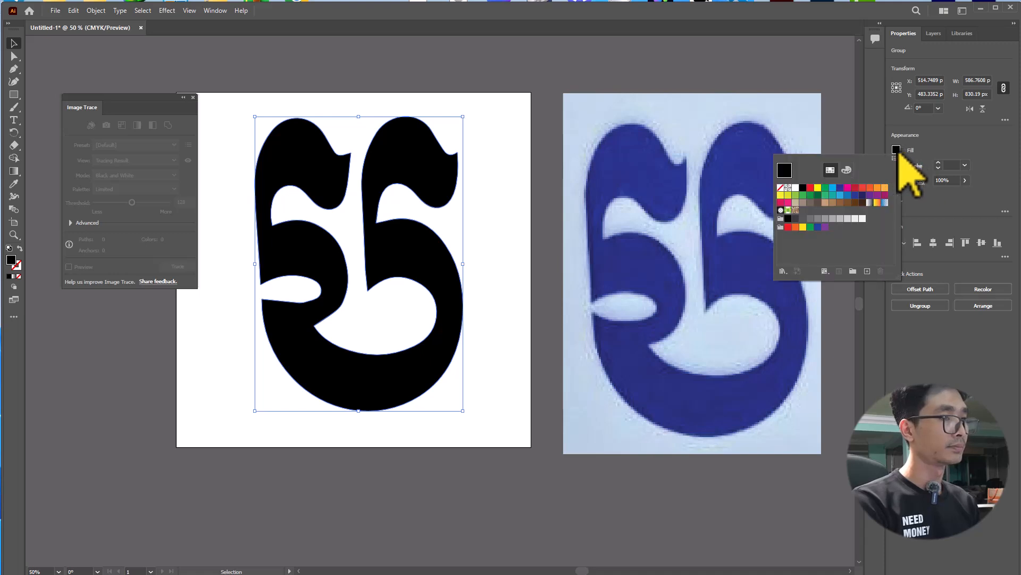
left_click(841, 189)
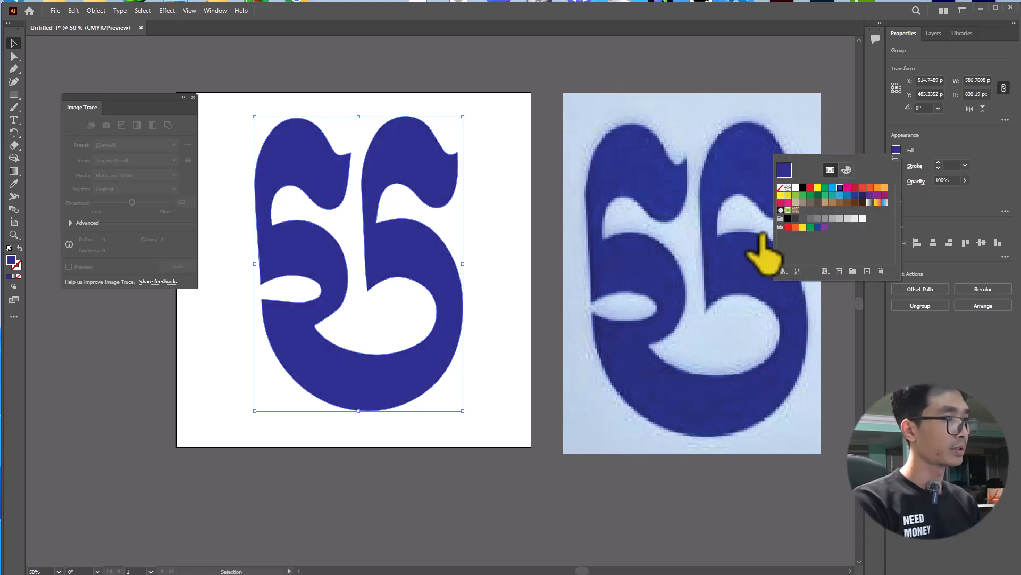
left_click(519, 511)
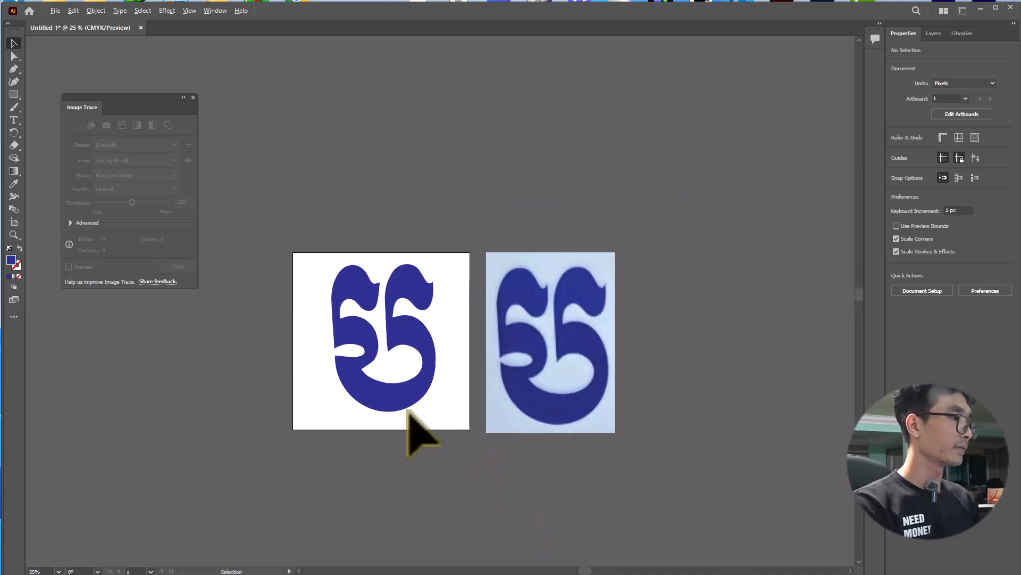
Compare the blue vector letter with the original low-resolution image, examining its edges up close and at full view.
scroll(408, 412, "down", 1)
left_click_drag(418, 444, 477, 386)
scroll(393, 372, "up", 1)
scroll(393, 371, "down", 1)
scroll(410, 374, "up", 1)
scroll(410, 374, "down", 1)
scroll(411, 374, "up", 5)
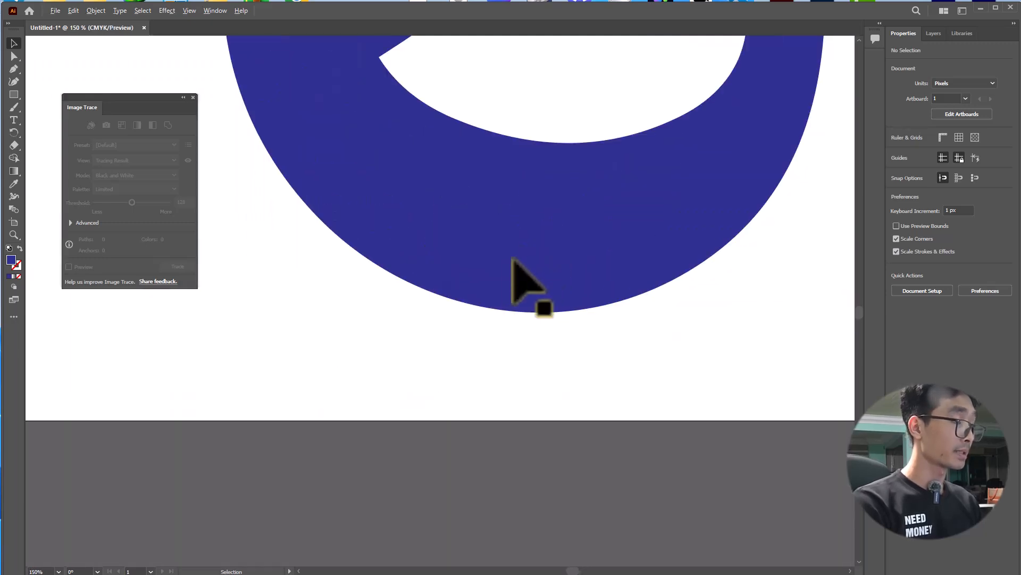
scroll(512, 259, "down", 2)
left_click_drag(604, 240, 490, 382)
scroll(435, 274, "down", 1)
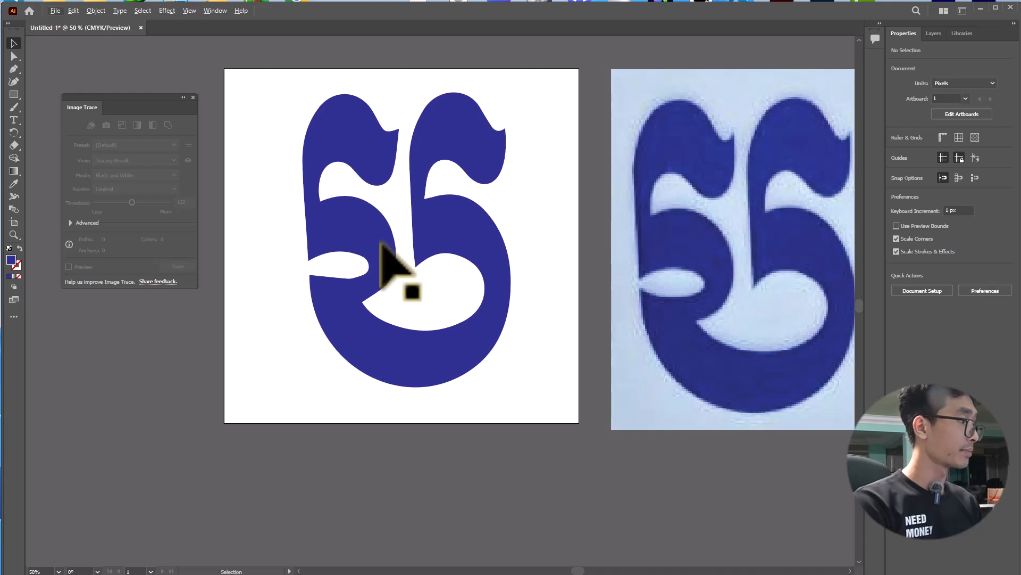
scroll(354, 246, "down", 5)
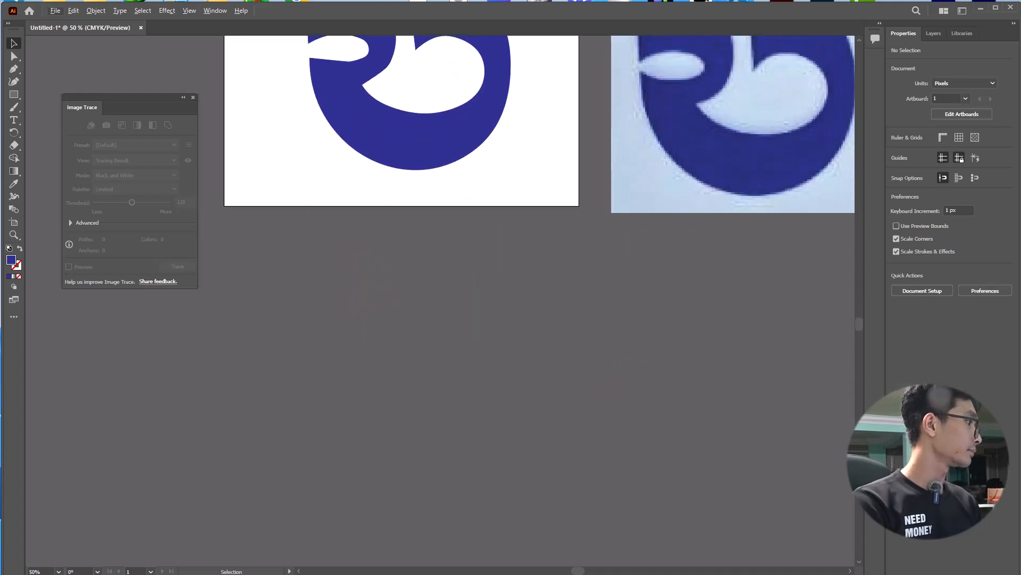
scroll(494, 469, "down", 1)
left_click_drag(511, 403, 453, 435)
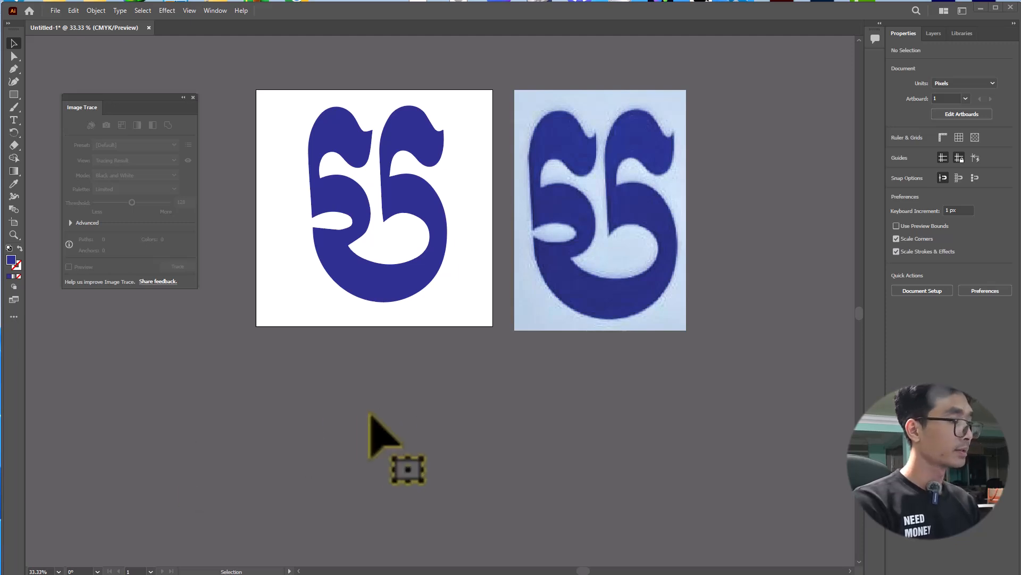
Place the pink girl illustration and move it below the artboard, to about X 519, Y 1542 px.
left_click_drag(380, 410, 381, 410)
scroll(527, 403, "down", 14)
scroll(491, 380, "up", 4)
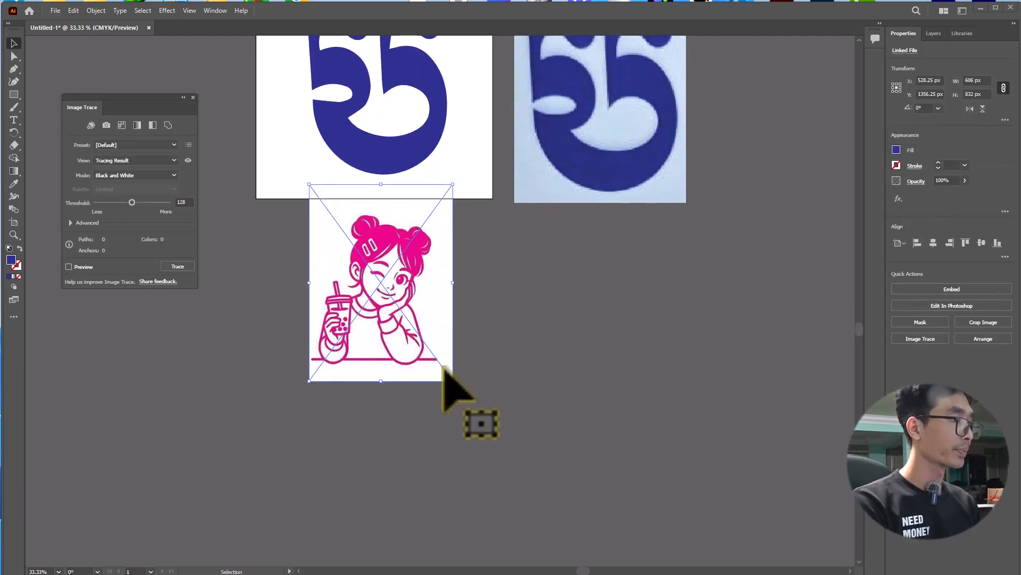
scroll(446, 406, "down", 2)
scroll(399, 399, "up", 2)
left_click_drag(468, 326, 561, 559)
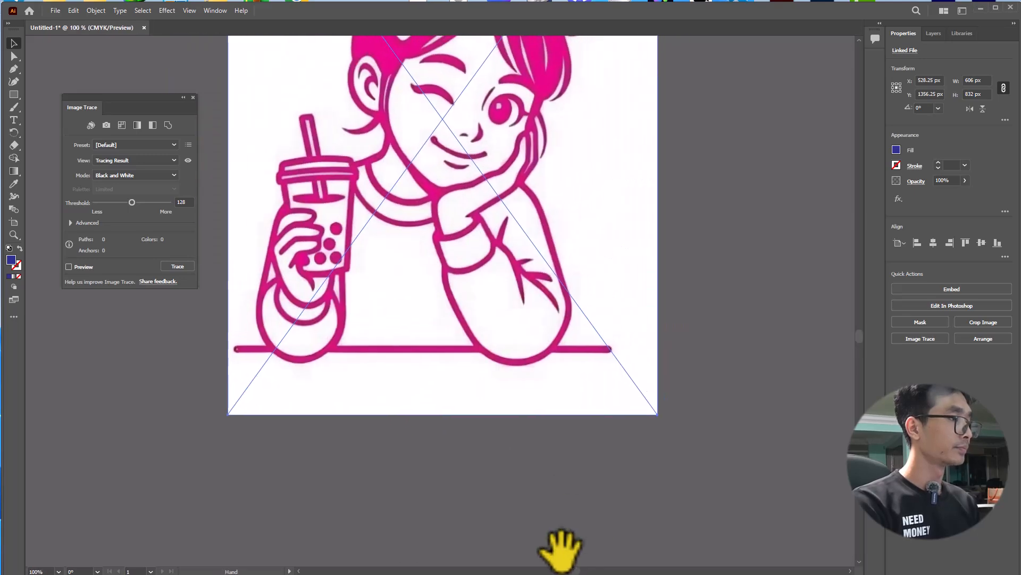
scroll(538, 479, "down", 2)
scroll(538, 478, "up", 2)
scroll(566, 438, "up", 4)
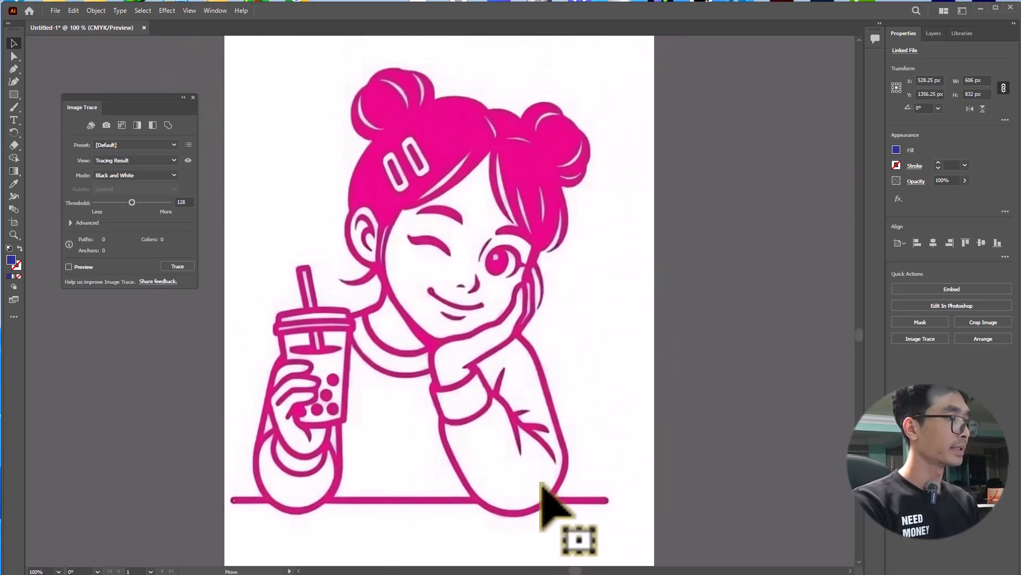
scroll(545, 469, "down", 1)
scroll(545, 468, "up", 1)
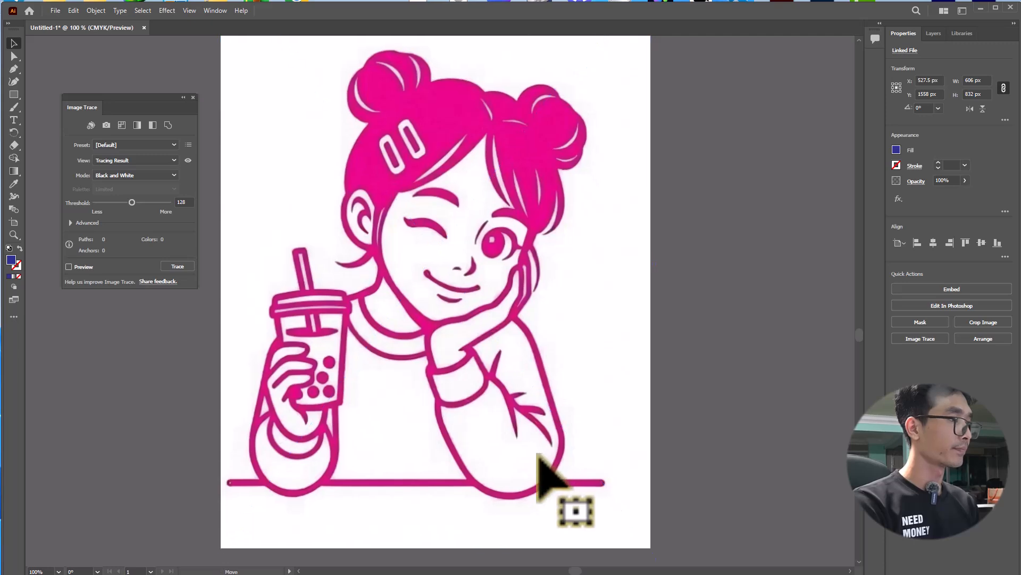
scroll(425, 260, "up", 3)
scroll(426, 261, "down", 4)
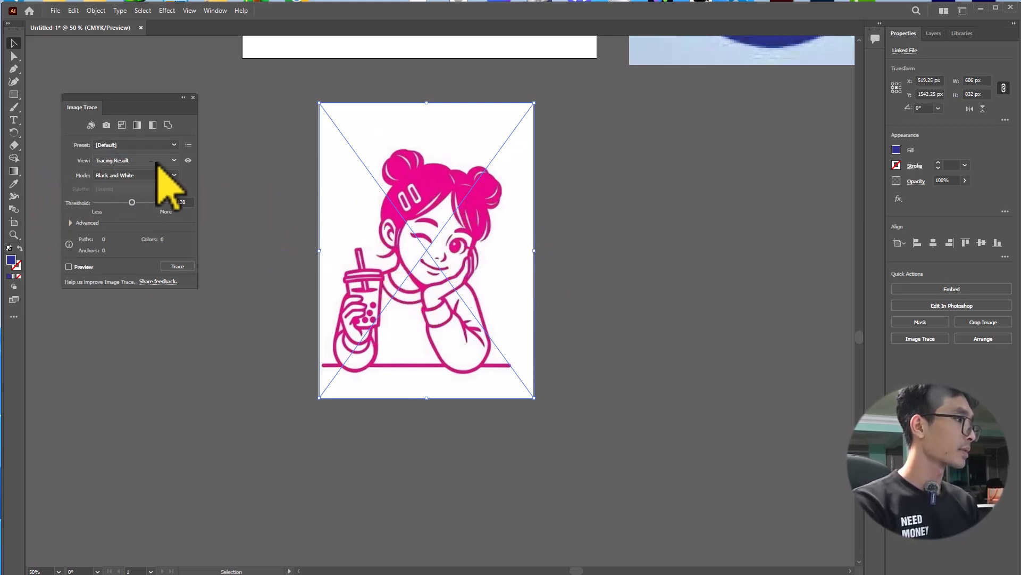
Try tracing the girl illustration with the Black and White Logo preset, inspect the linework, and undo the trace.
left_click(134, 145)
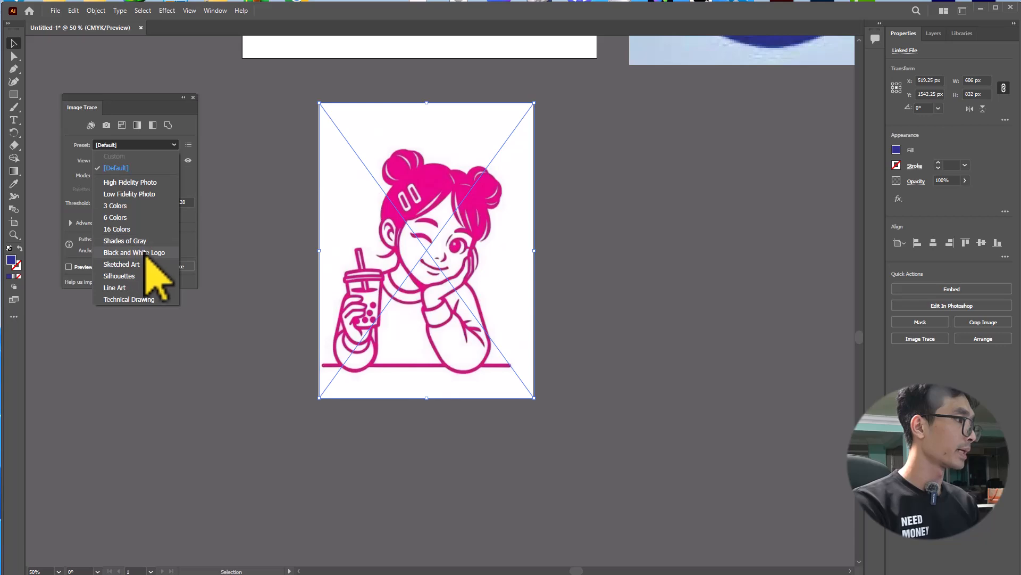
left_click(135, 253)
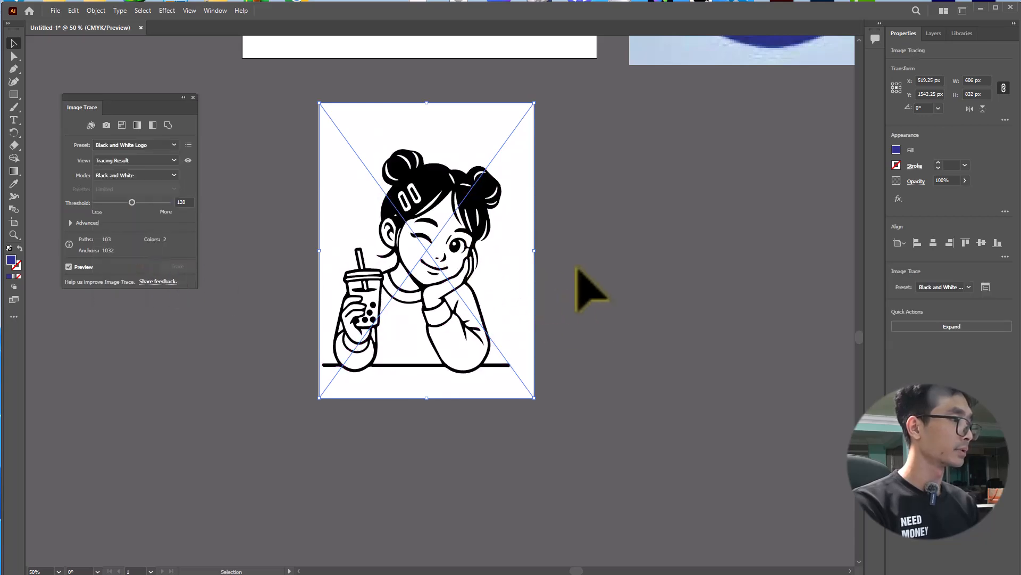
scroll(440, 275, "up", 3)
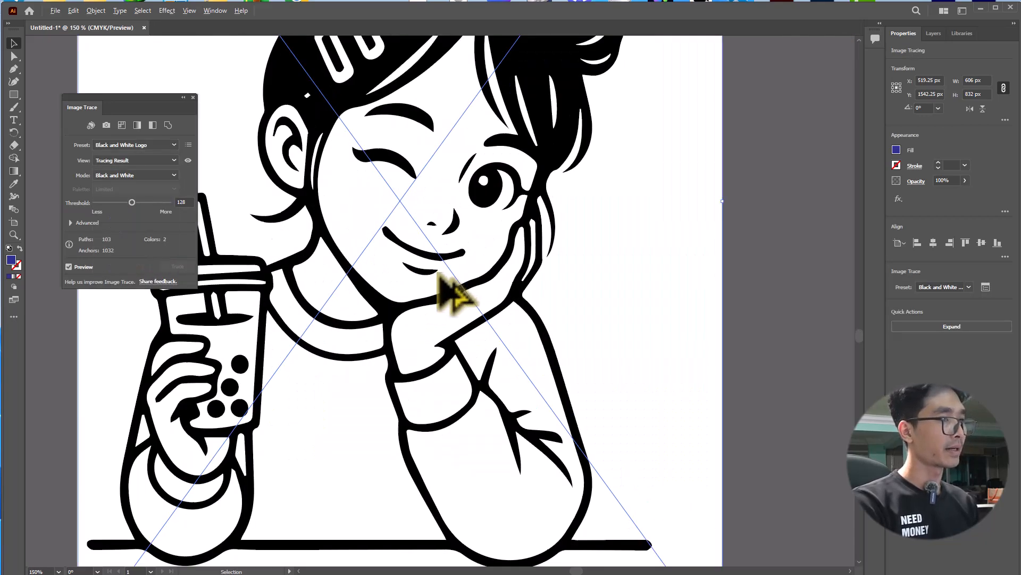
scroll(447, 290, "down", 3)
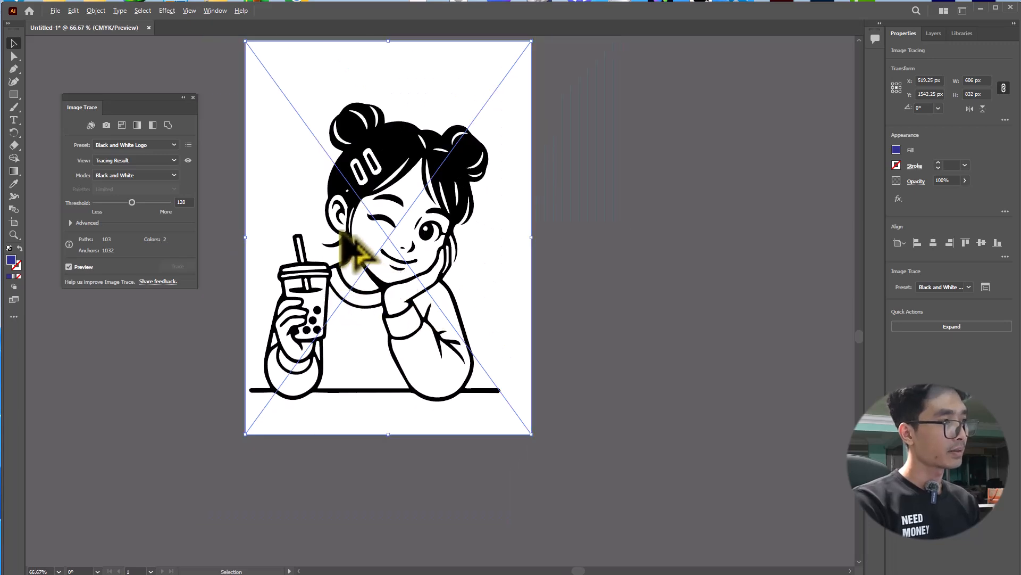
scroll(352, 246, "up", 3)
scroll(352, 242, "down", 2)
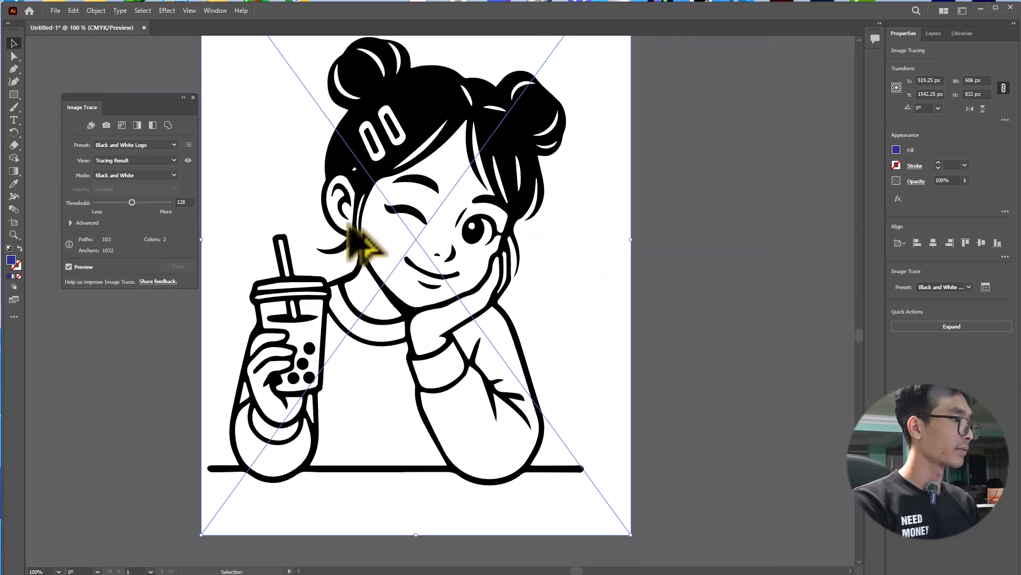
key("ctrl+z")
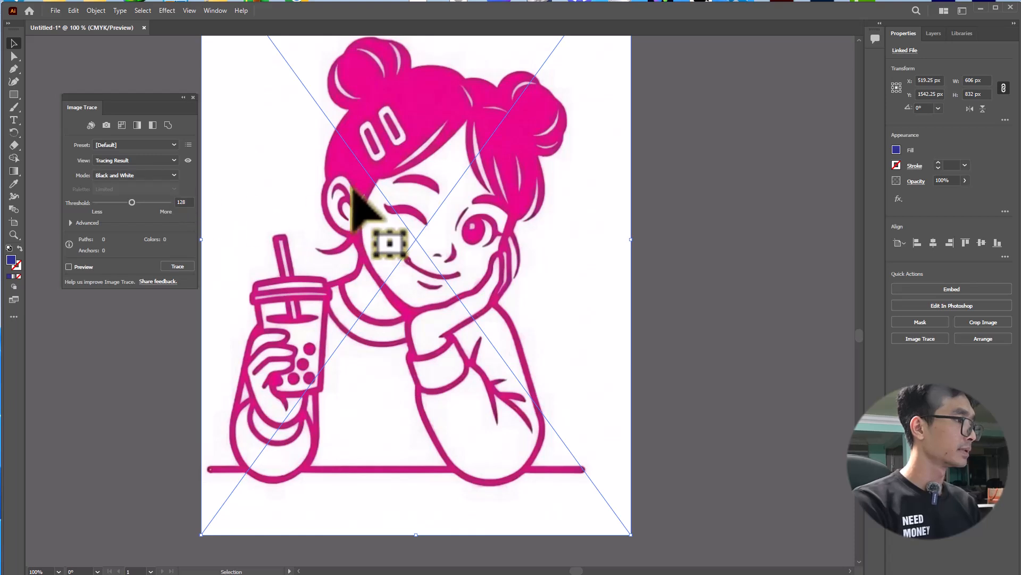
Trace the girl illustration with the 6 Colors preset.
left_click(665, 202)
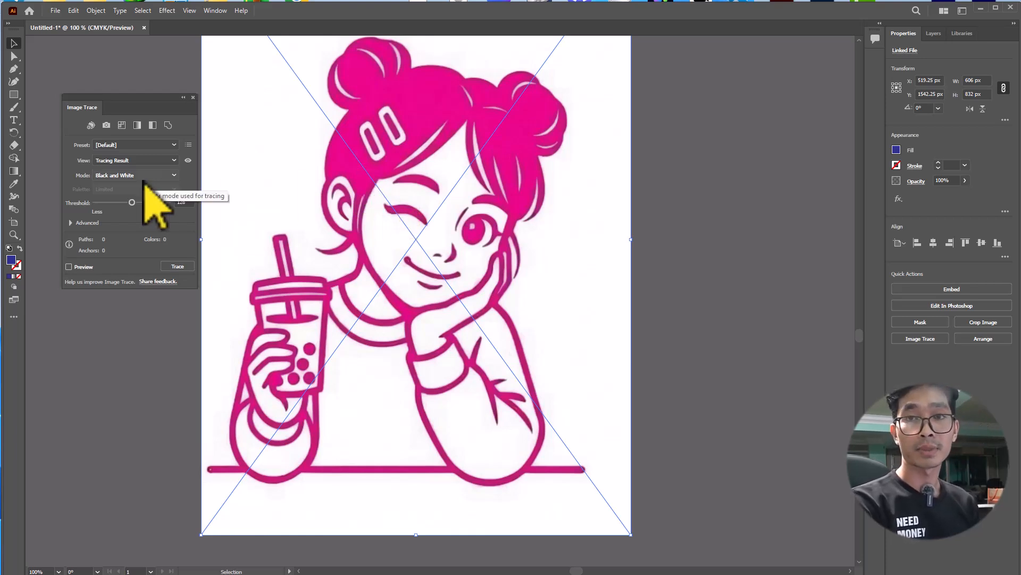
left_click(151, 145)
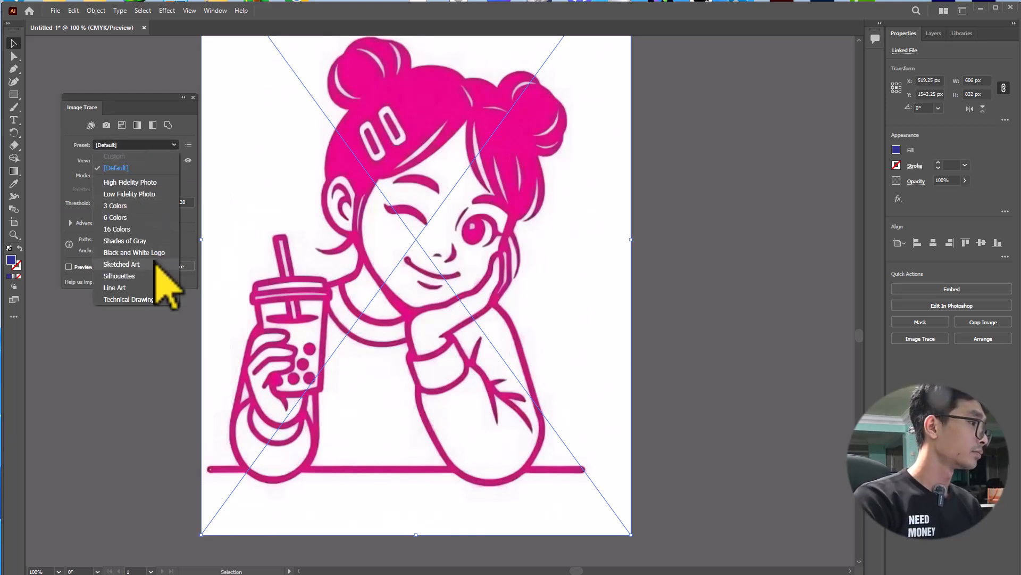
left_click(125, 220)
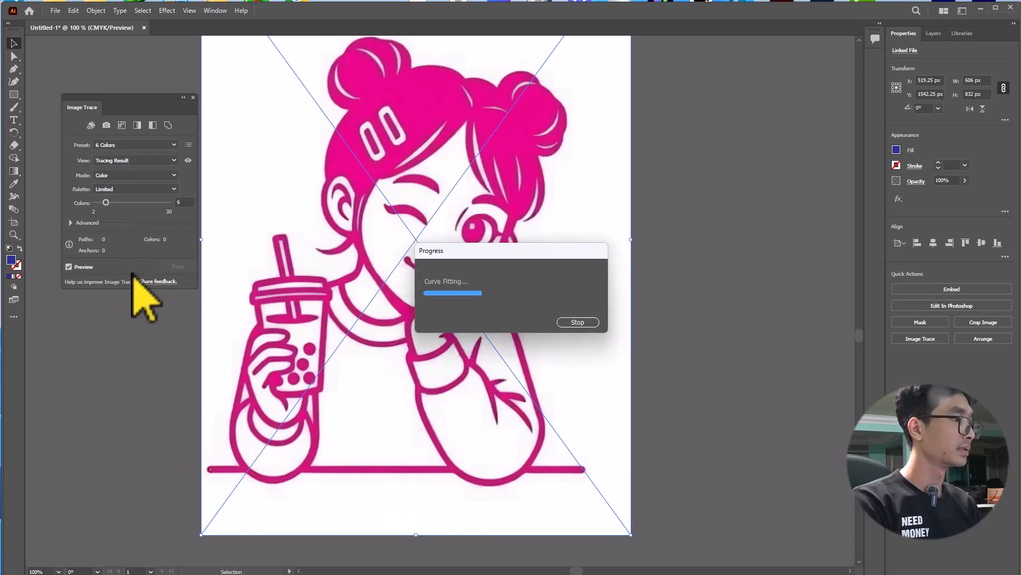
Examine the edges and color areas of the 6-color trace around the girl's ear, hair and eyes.
scroll(404, 205, "up", 2)
scroll(404, 205, "up", 1)
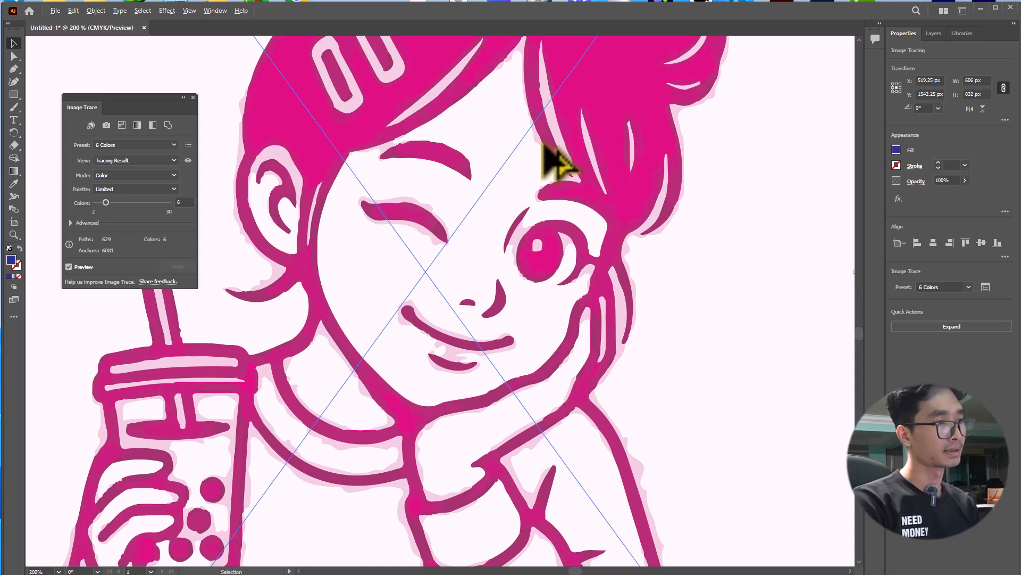
scroll(491, 160, "down", 1)
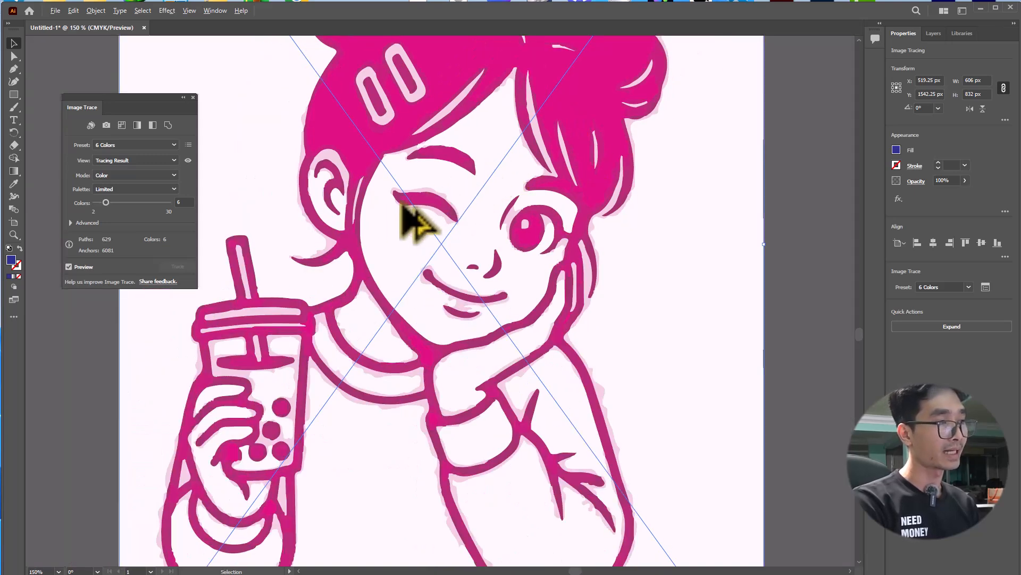
scroll(394, 213, "up", 1)
scroll(349, 202, "up", 1)
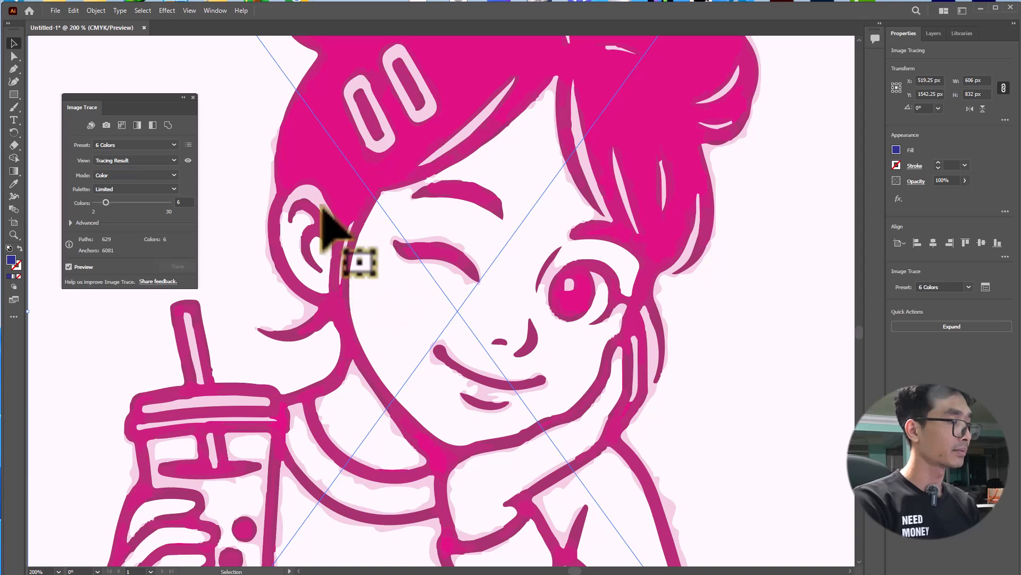
scroll(320, 228, "up", 2)
scroll(351, 247, "up", 1)
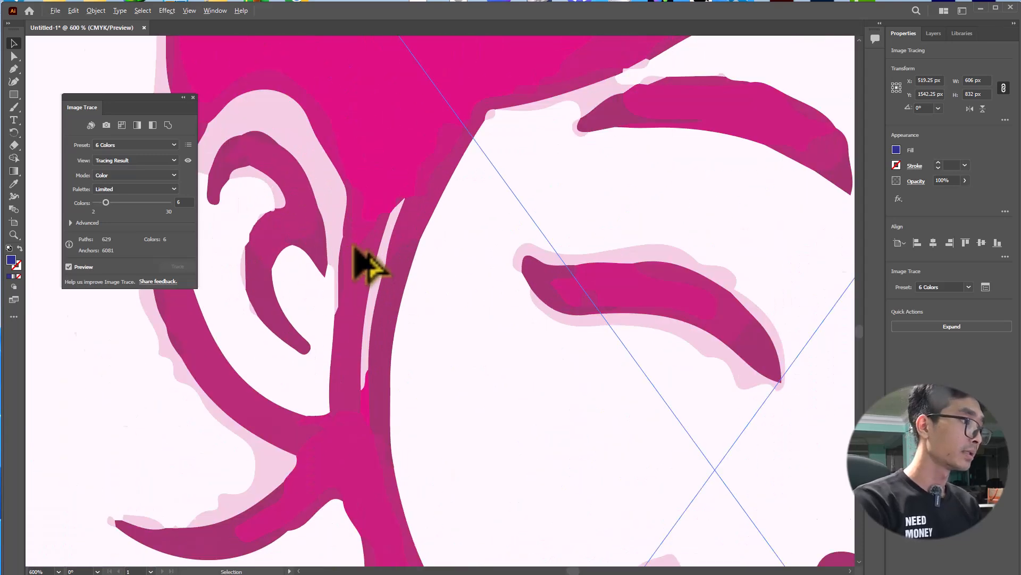
scroll(354, 248, "down", 1)
scroll(357, 247, "down", 1)
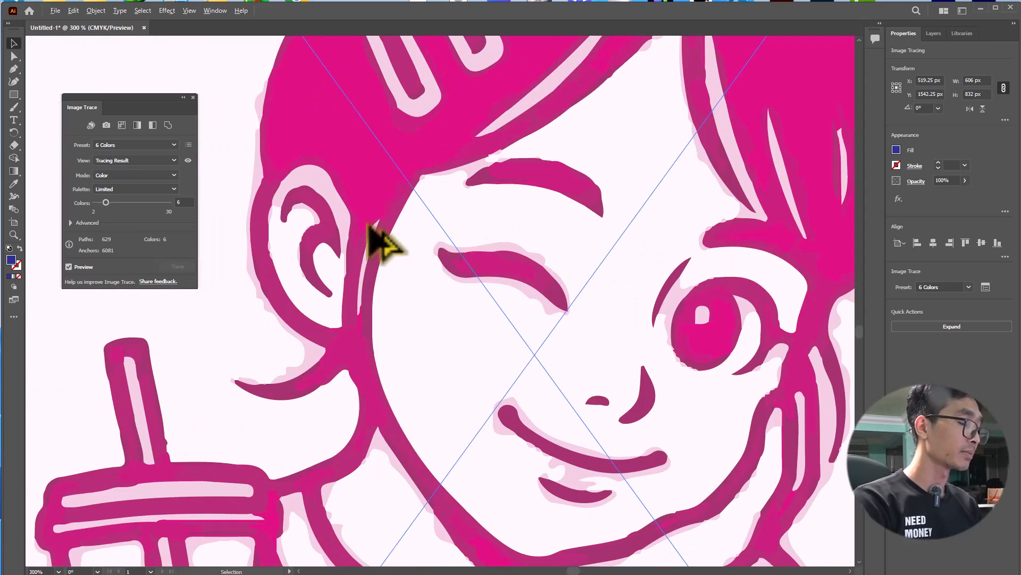
scroll(342, 246, "down", 2)
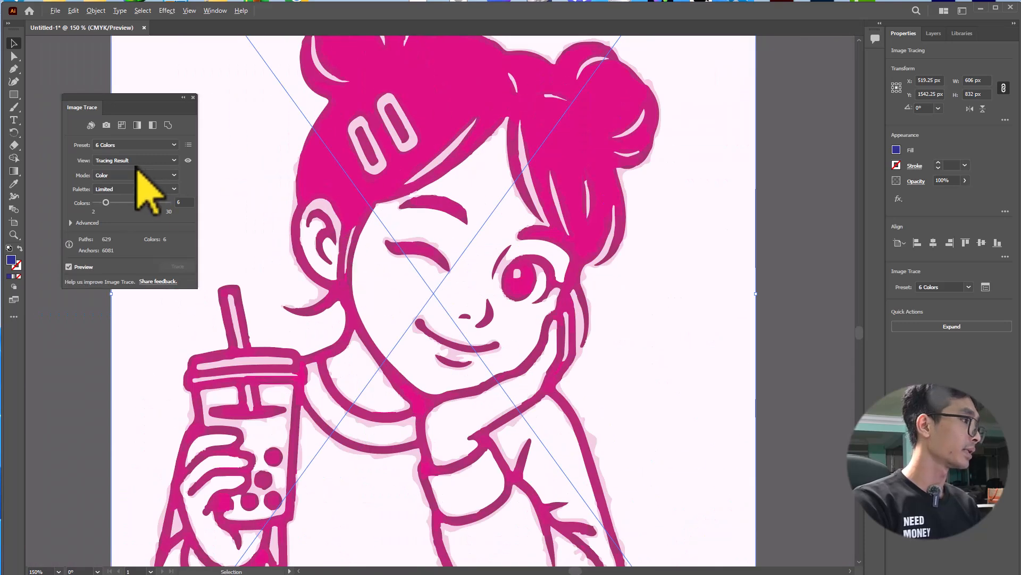
scroll(325, 215, "up", 2)
scroll(322, 212, "up", 1)
Switch the girl illustration's trace to the Black and White Logo preset and check the resulting linework.
left_click(142, 145)
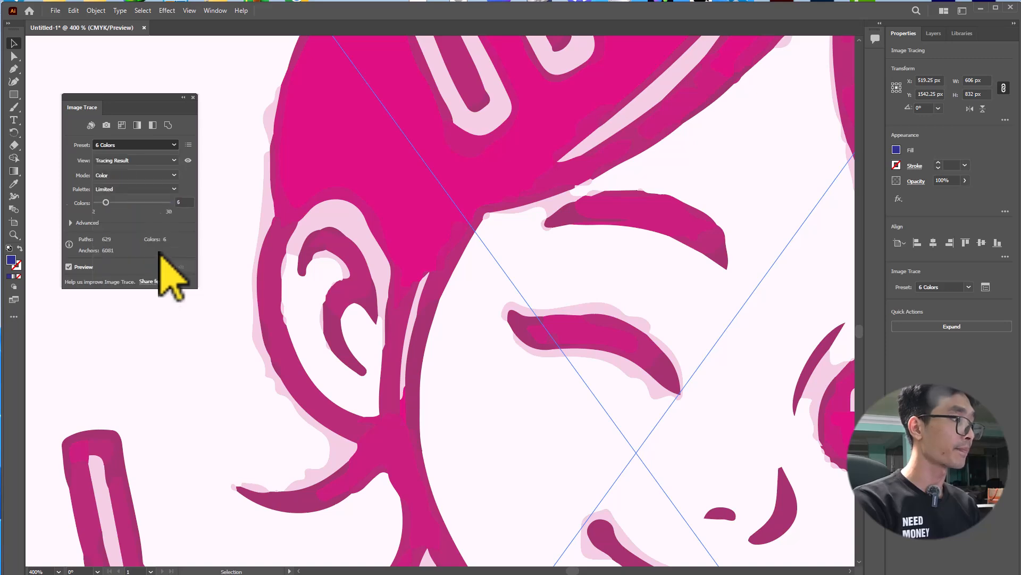
left_click(160, 253)
scroll(561, 216, "down", 2)
scroll(565, 216, "down", 1)
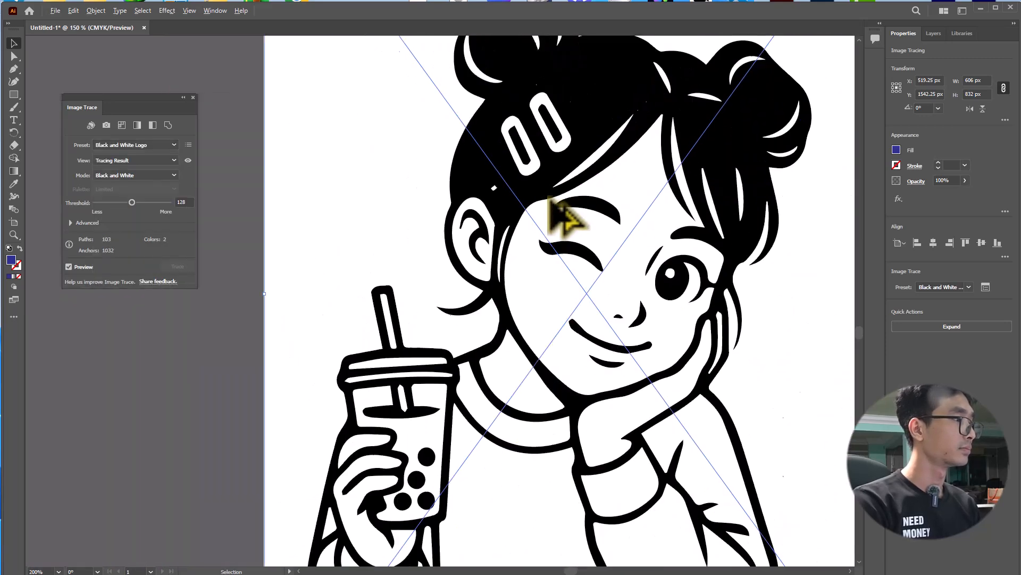
scroll(589, 194, "down", 3)
left_click_drag(611, 242, 500, 229)
scroll(481, 208, "up", 1)
scroll(489, 218, "up", 1)
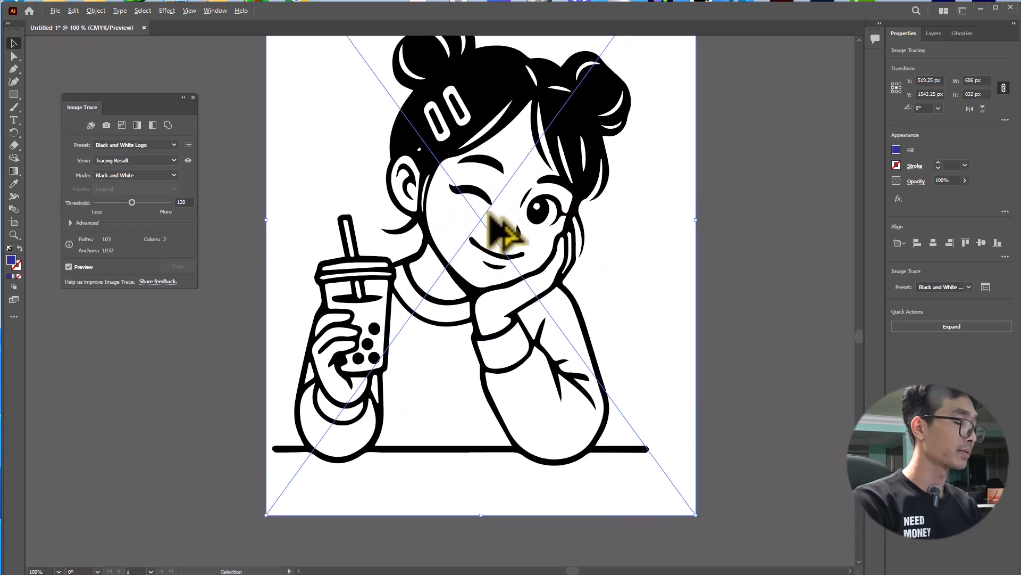
scroll(532, 234, "up", 1)
scroll(542, 226, "down", 1)
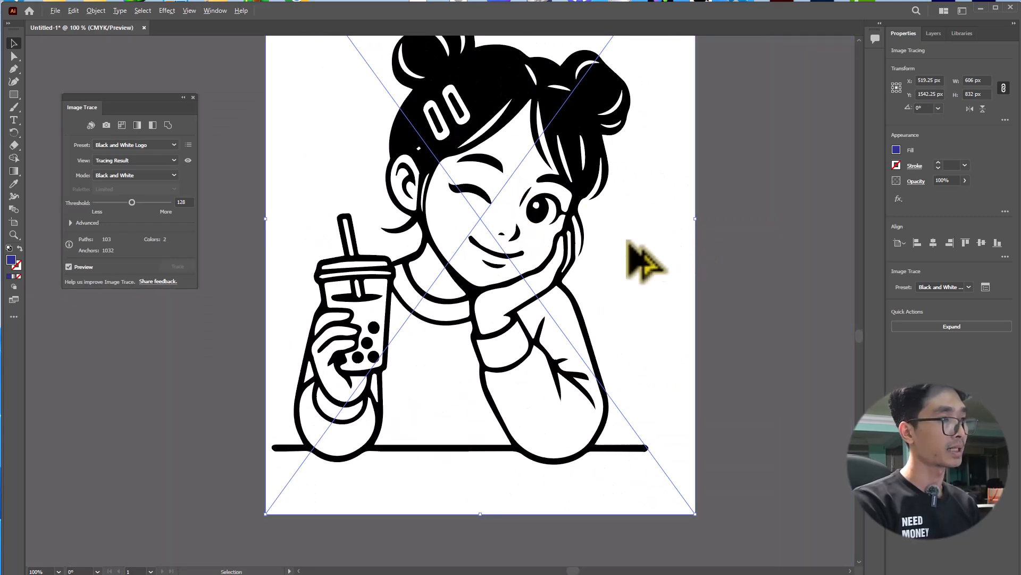
Examine the black-and-white trace's linework around the girl's hair, ear and face, then the illustration as a whole.
scroll(449, 217, "down", 1)
scroll(449, 226, "up", 2)
scroll(468, 248, "down", 1)
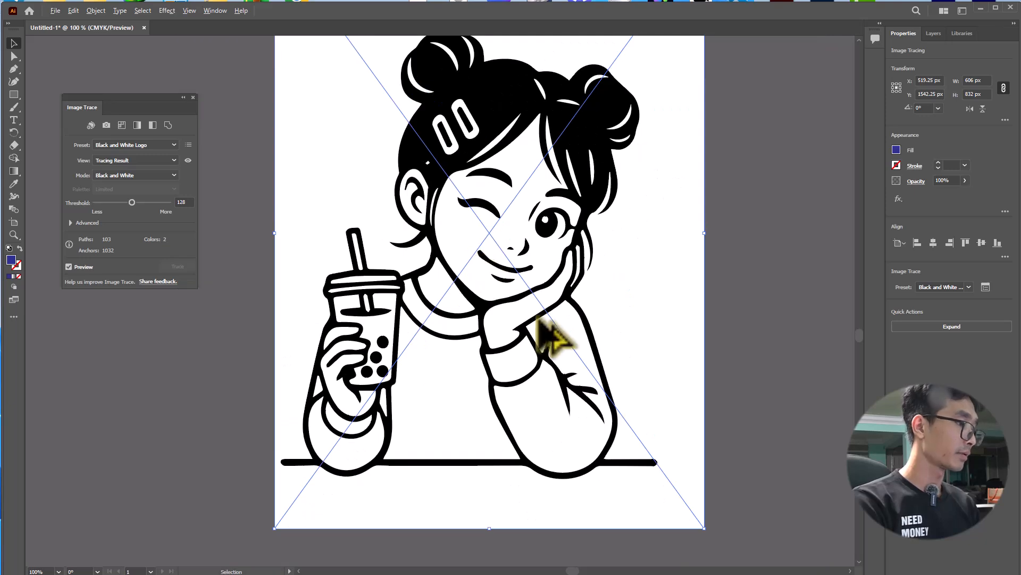
scroll(441, 175, "up", 2)
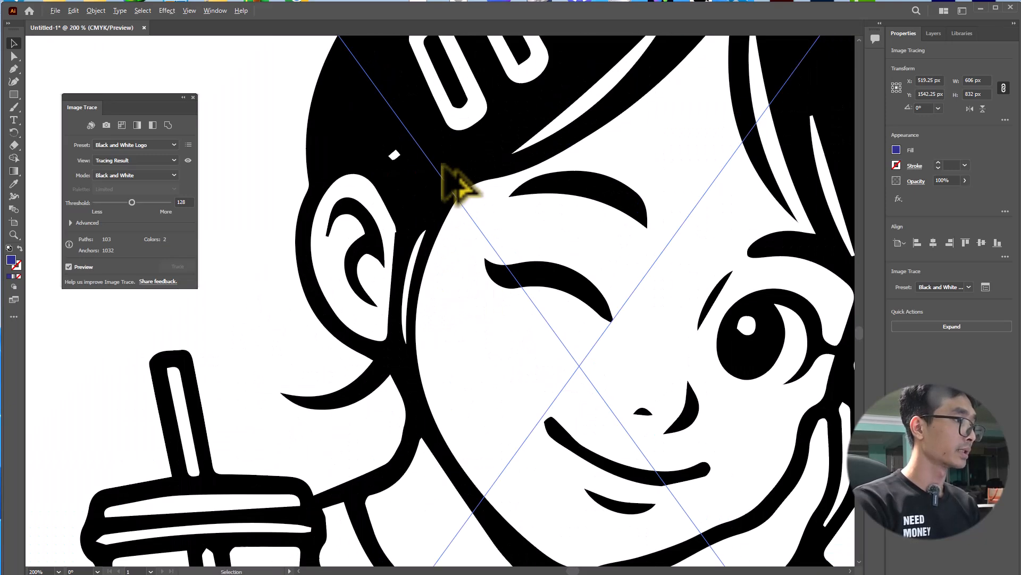
left_click_drag(389, 154, 392, 154)
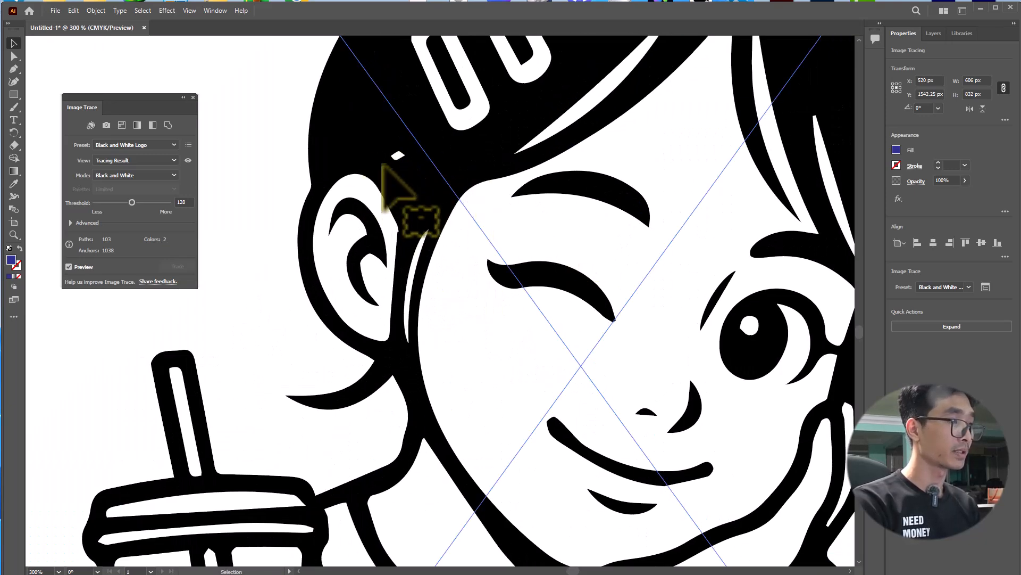
scroll(476, 212, "down", 4)
scroll(525, 258, "up", 1)
scroll(516, 274, "down", 1)
scroll(513, 274, "up", 1)
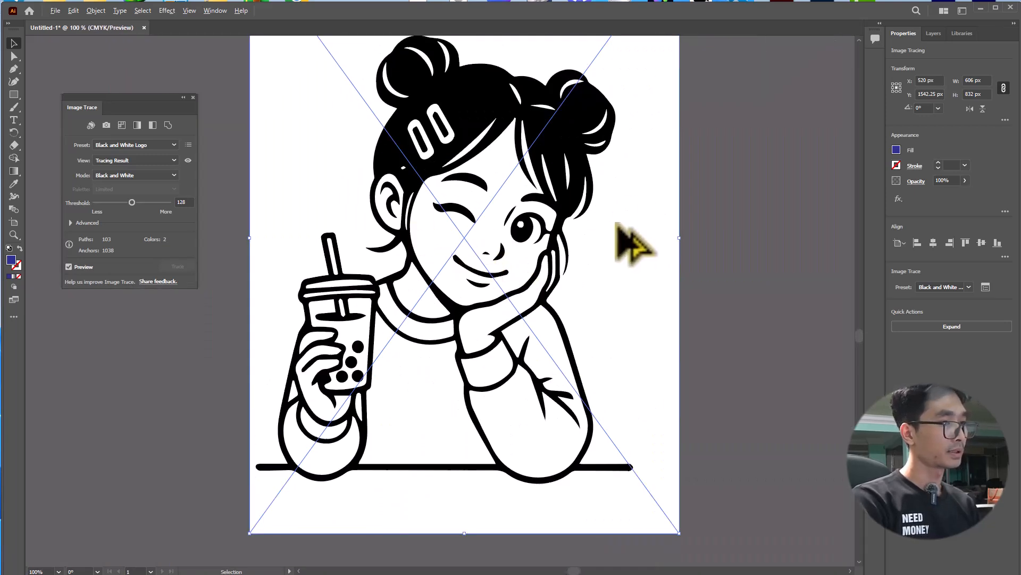
scroll(622, 223, "down", 2)
scroll(607, 223, "up", 1)
left_click_drag(706, 279, 637, 323)
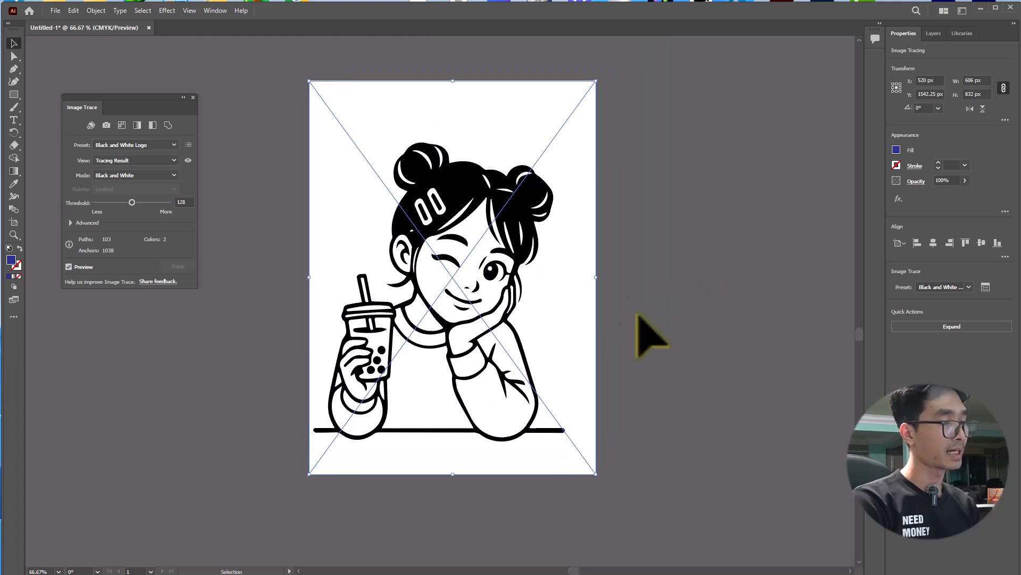
Expand the girl illustration's black-and-white trace into editable vector paths.
left_click(972, 328)
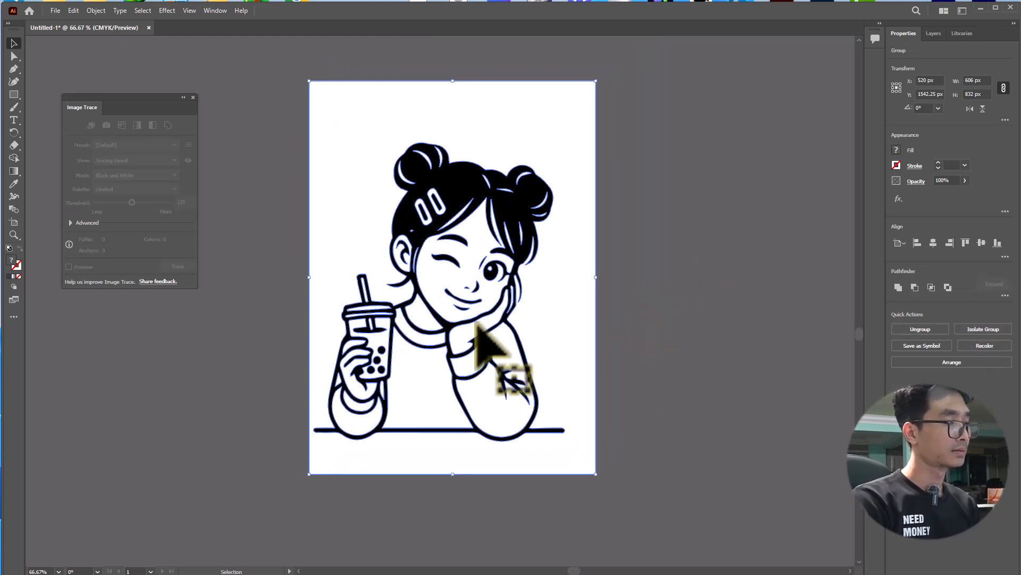
scroll(505, 341, "down", 3)
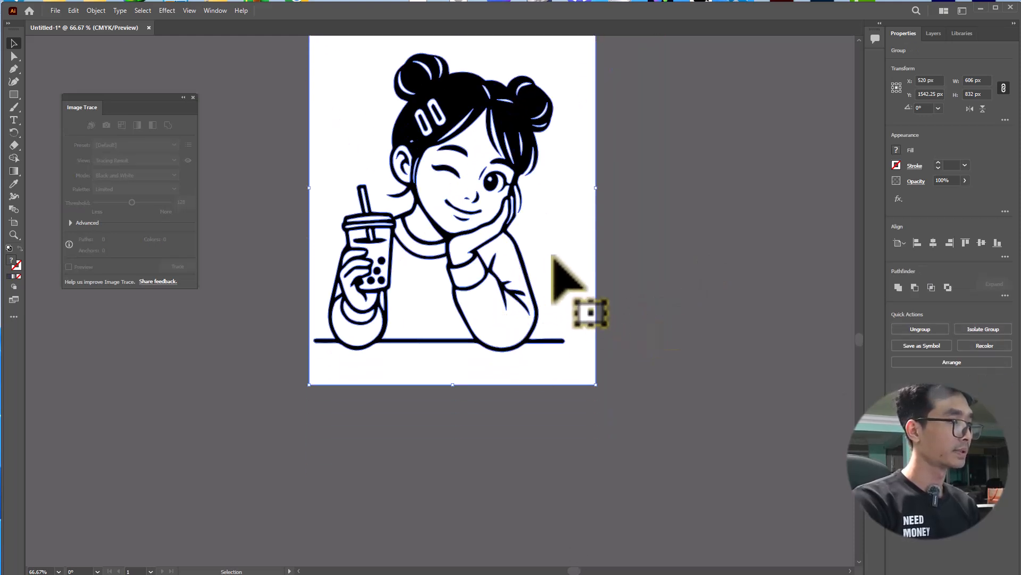
scroll(564, 298, "up", 2)
left_click(664, 349)
mouse_move(504, 229)
left_mouse_down()
mouse_move(447, 238)
mouse_move(509, 279)
mouse_move(509, 224)
left_mouse_up()
Delete the white background rectangle and the white face fill from the expanded girl illustration.
left_click(16, 57)
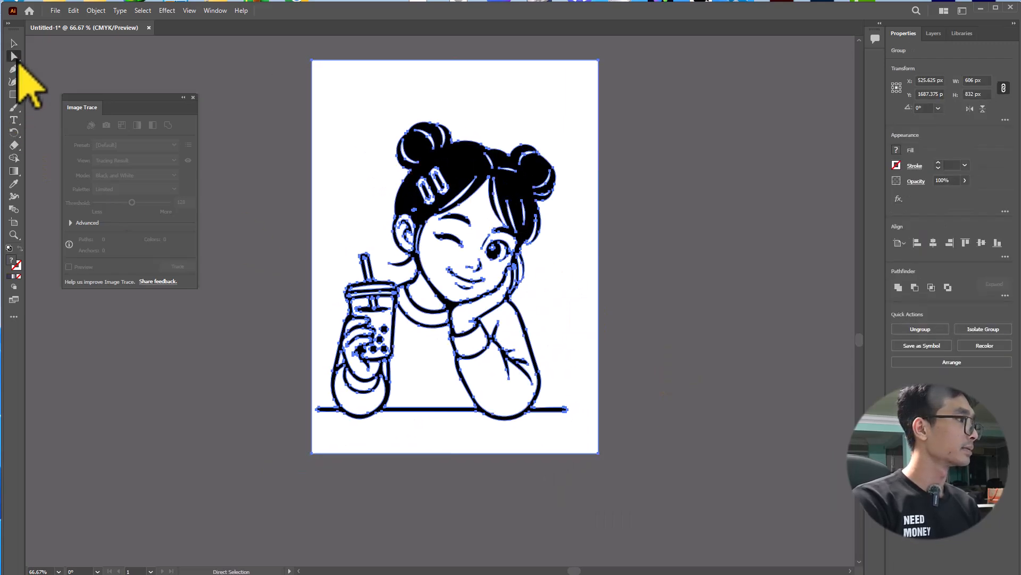
left_click_drag(588, 226, 794, 237)
left_click_drag(777, 160, 785, 240)
key("Delete")
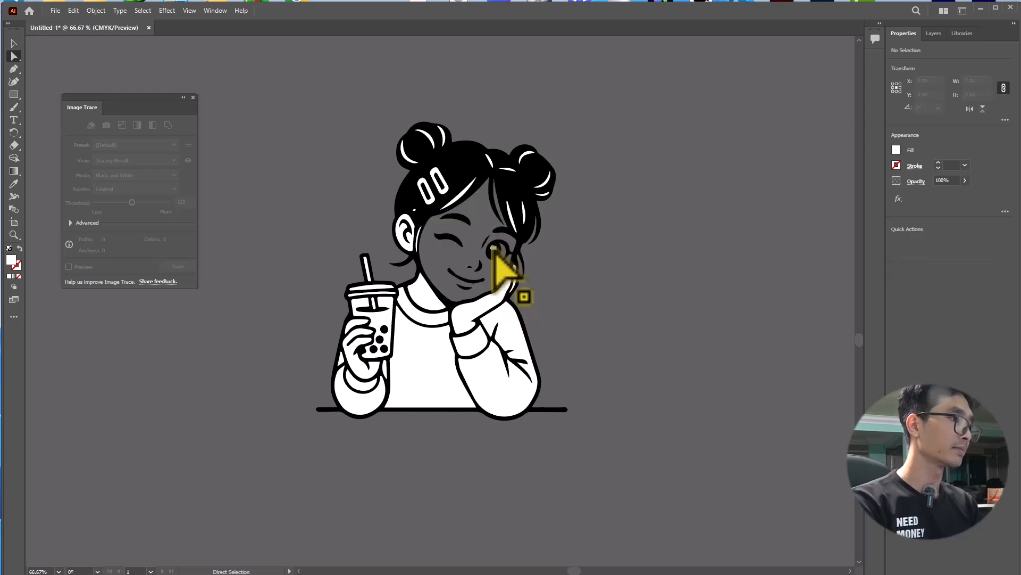
Delete the white highlight in the girl's open eye and the long white strand highlight in her fringe.
left_click(493, 249)
scroll(434, 218, "up", 5)
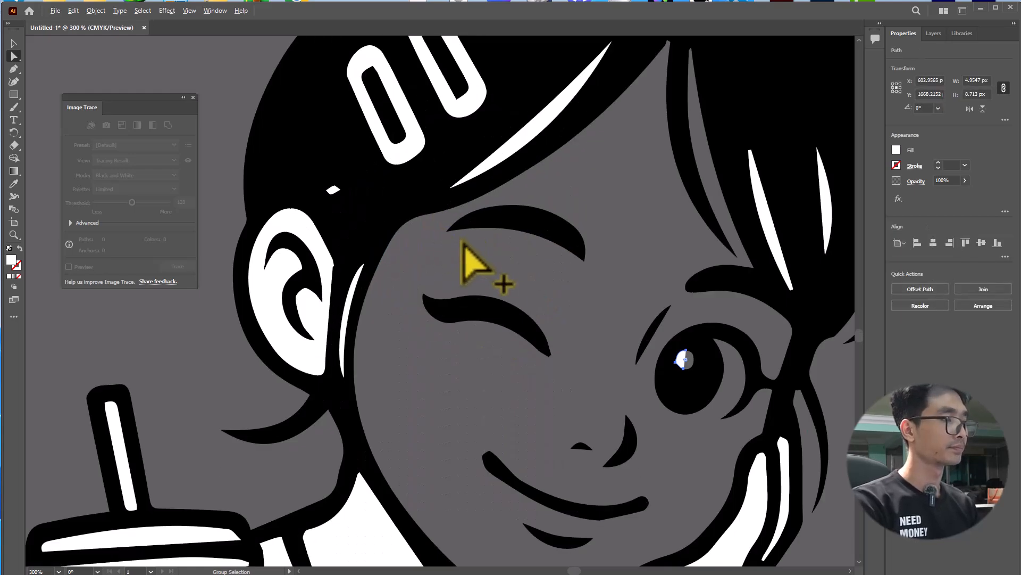
key("Delete")
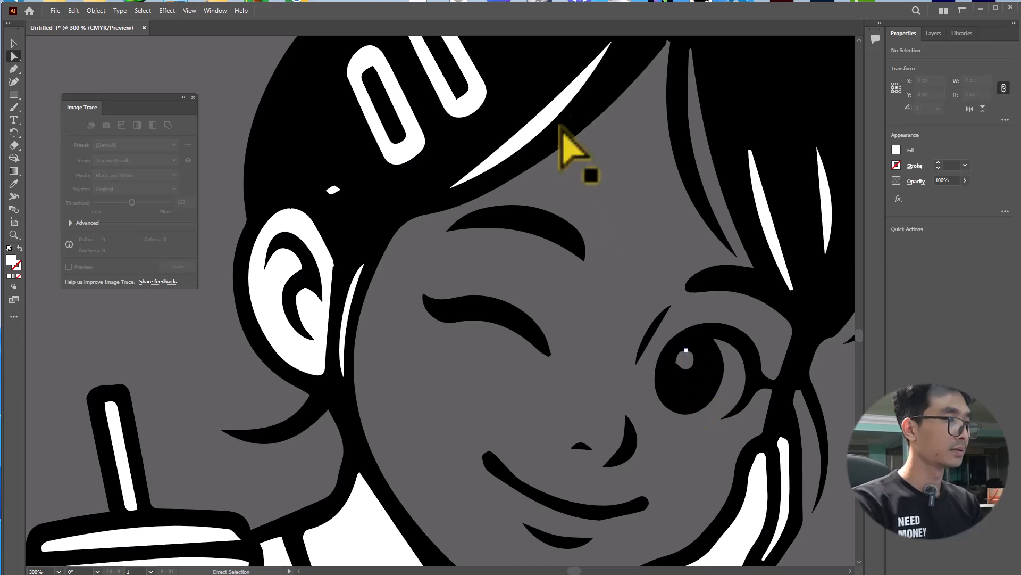
left_click(536, 127)
key("Delete")
key("Delete")
Delete the white fills of both hair clips and of the girl's ear.
scroll(403, 166, "down", 2)
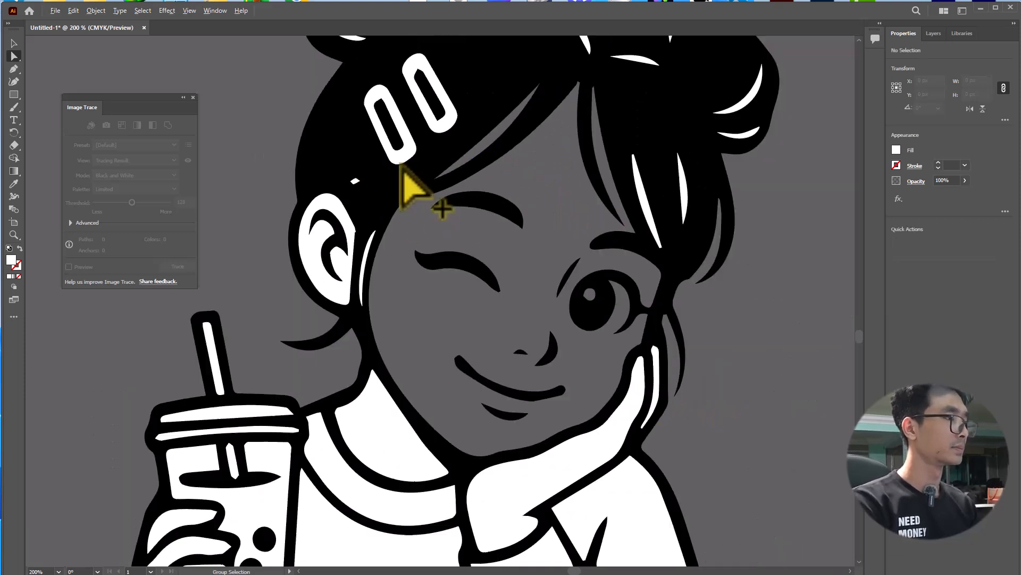
key("Delete")
left_click(450, 125)
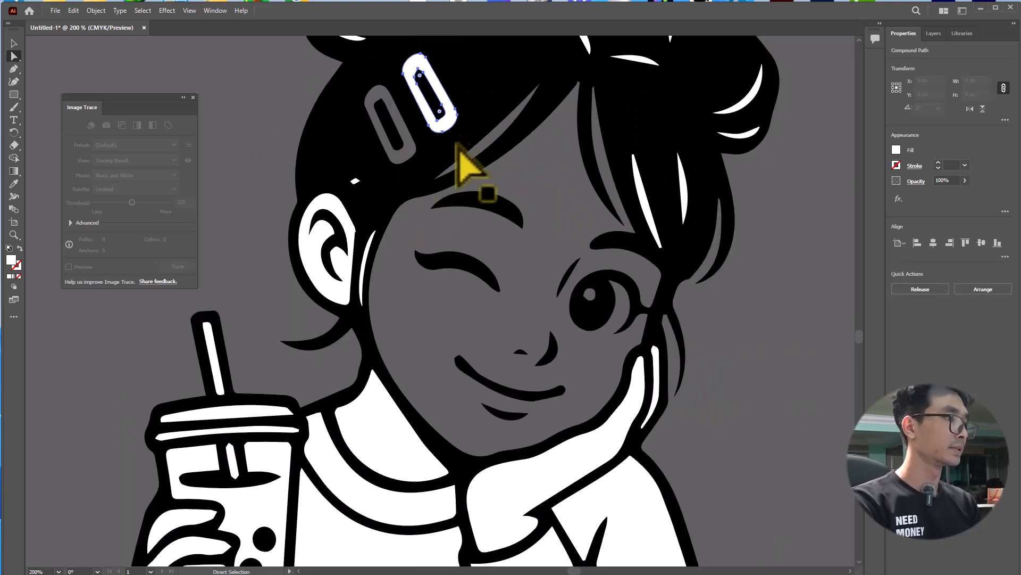
key("Delete")
scroll(319, 324, "down", 4)
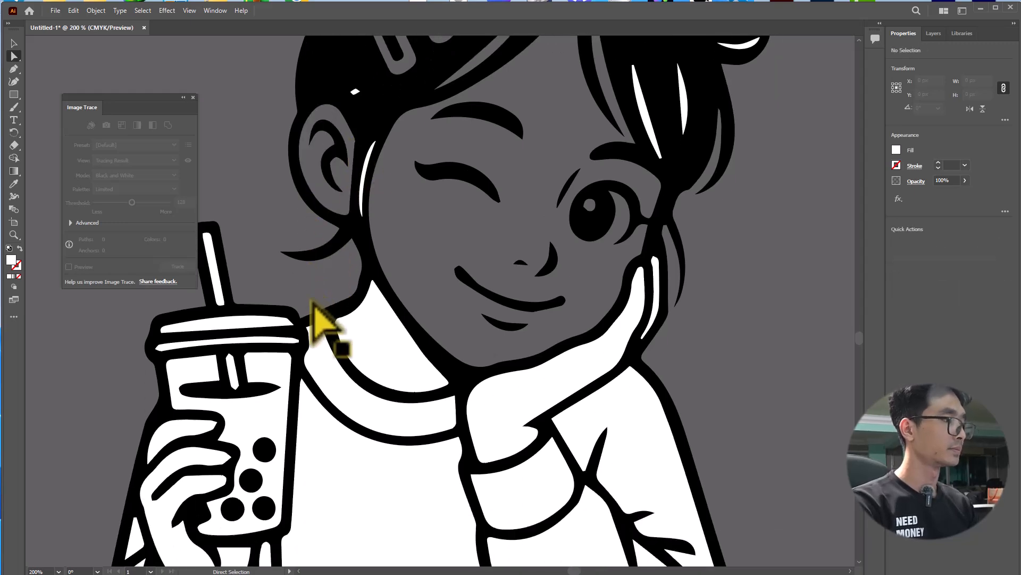
Delete the white sliver beside the ear and the white fills of the neck and the hand supporting the cheek.
scroll(322, 319, "up", 4)
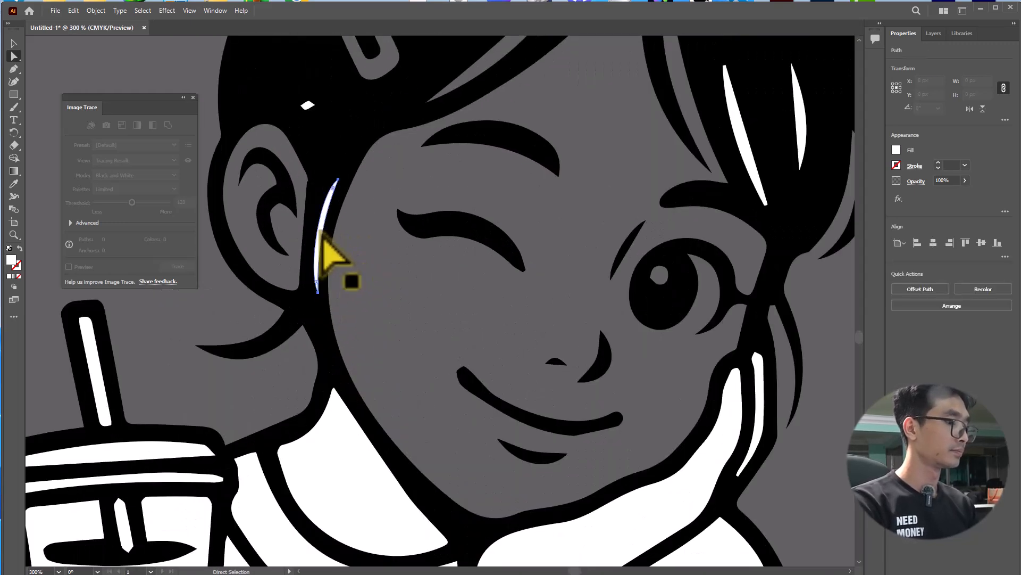
left_click(732, 441)
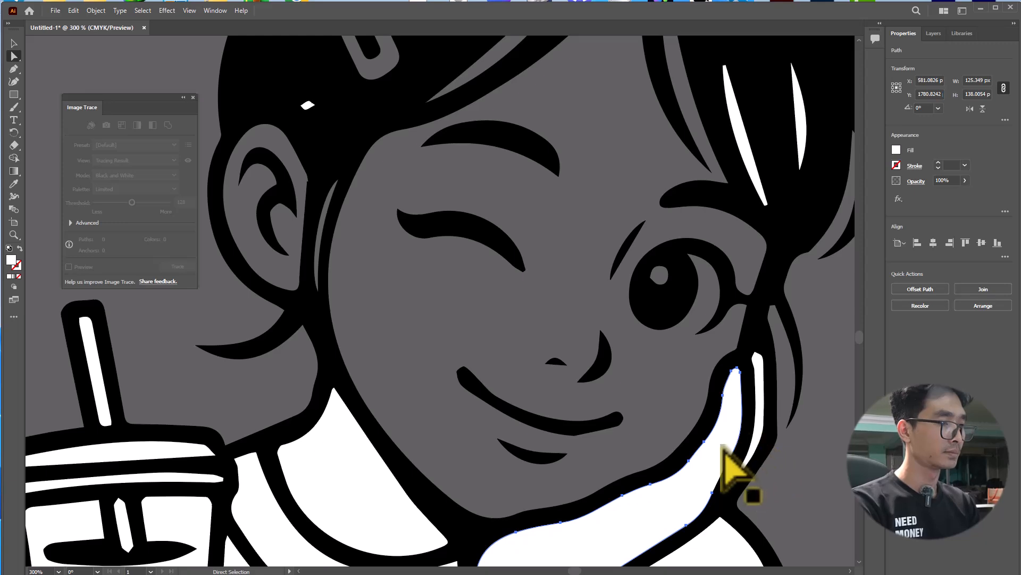
key("Delete")
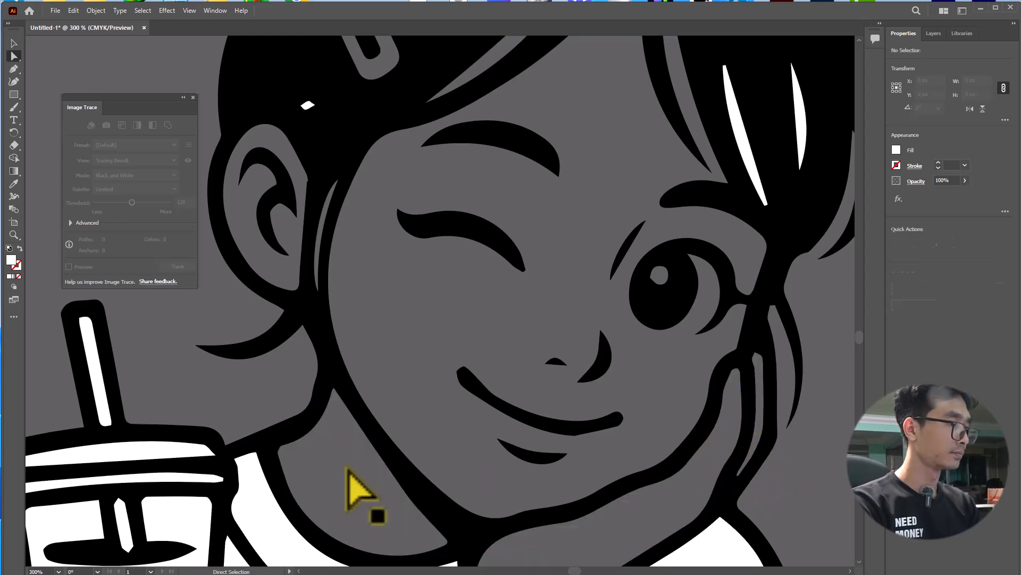
Delete the white fills of the sweater's body and collar.
scroll(351, 473, "down", 2)
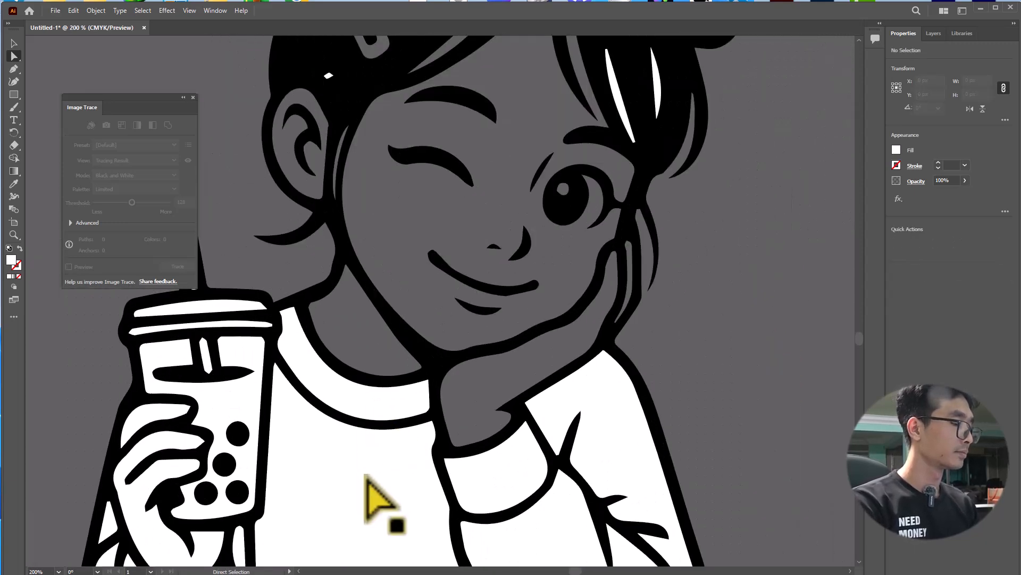
left_click_drag(364, 473, 375, 353)
left_click(375, 351)
key("Delete")
left_click(383, 269)
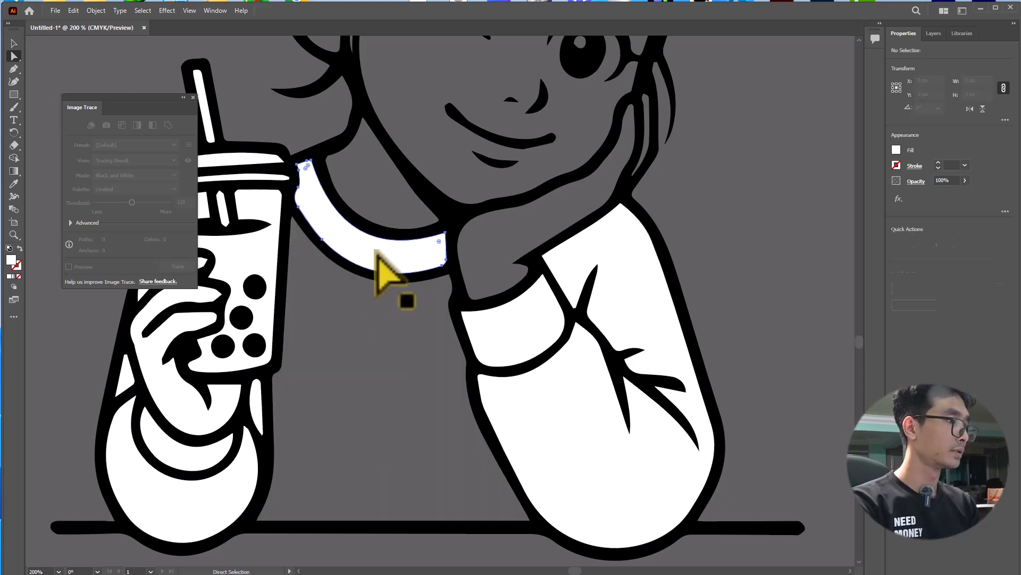
key("Delete")
Delete the white fills of the sleeve and cuff on the arm supporting the girl's head.
left_click(585, 406)
key("Delete")
left_click(529, 337)
key("Delete")
Delete the white fills of the drink cup's body and lid.
left_click(222, 257)
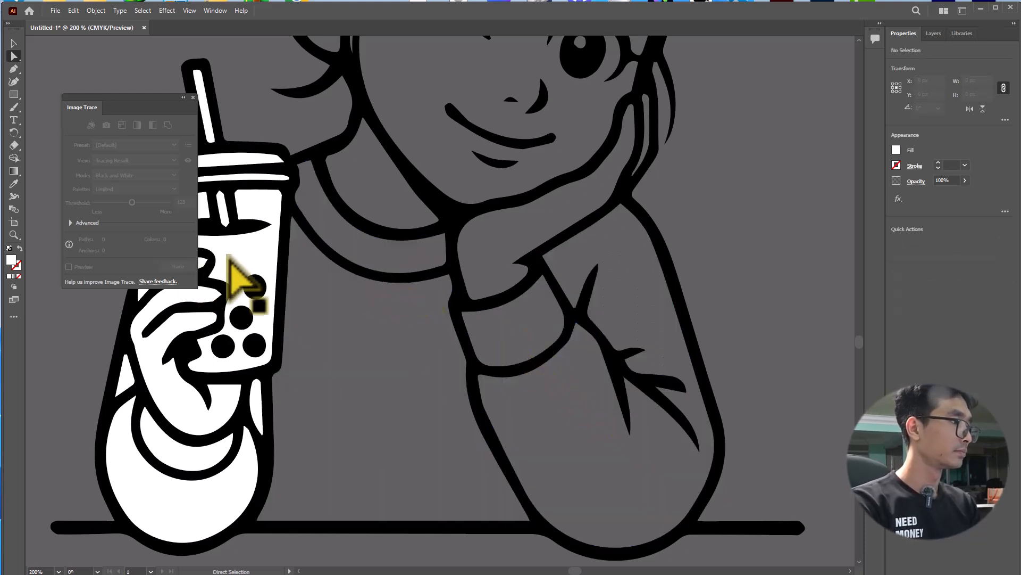
key("Delete")
left_click_drag(291, 391, 496, 381)
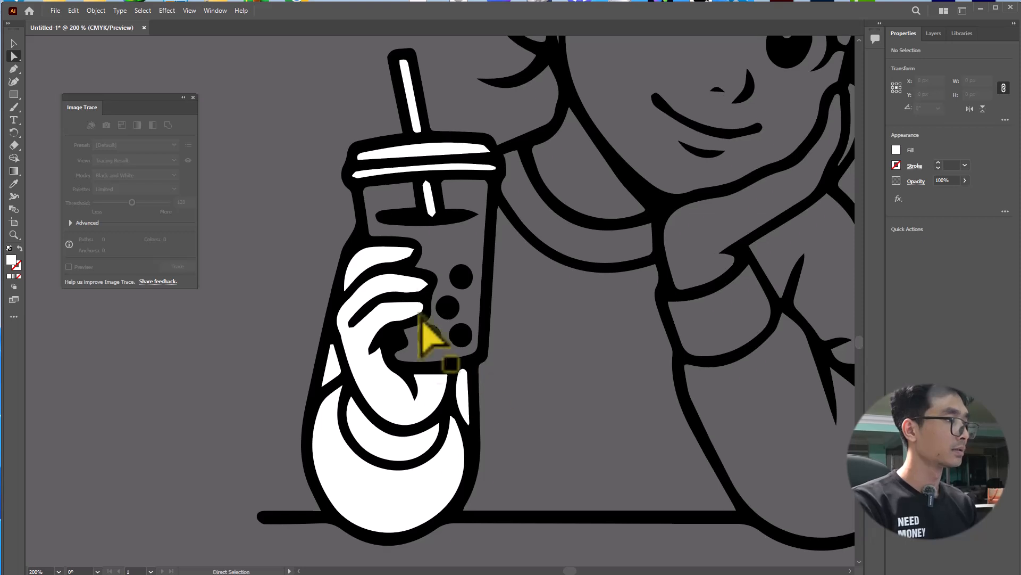
key("Delete")
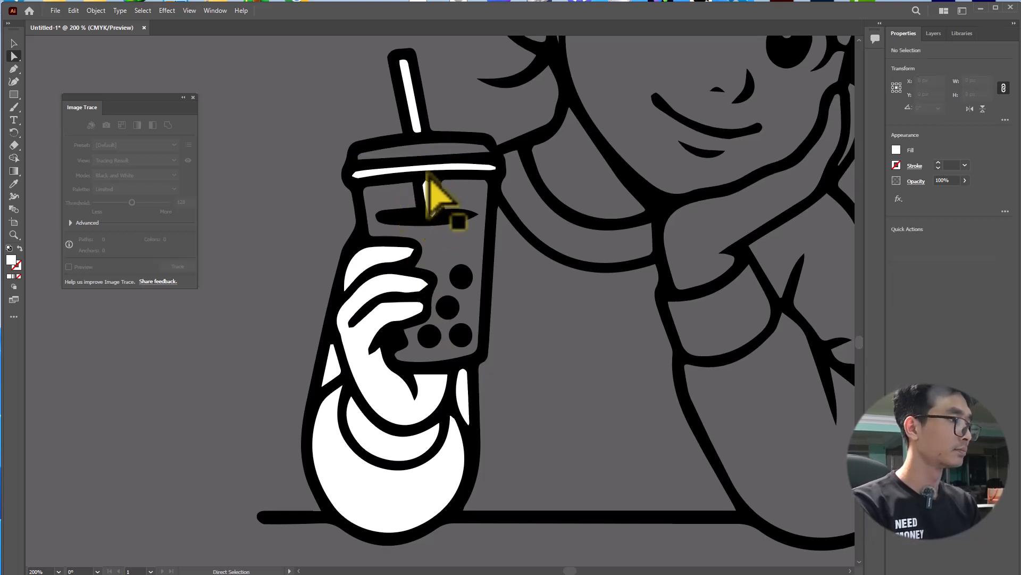
key("Delete")
Delete the white fills of the hand holding the cup and of that arm's cuff and sleeve.
left_click(379, 290)
key("Delete")
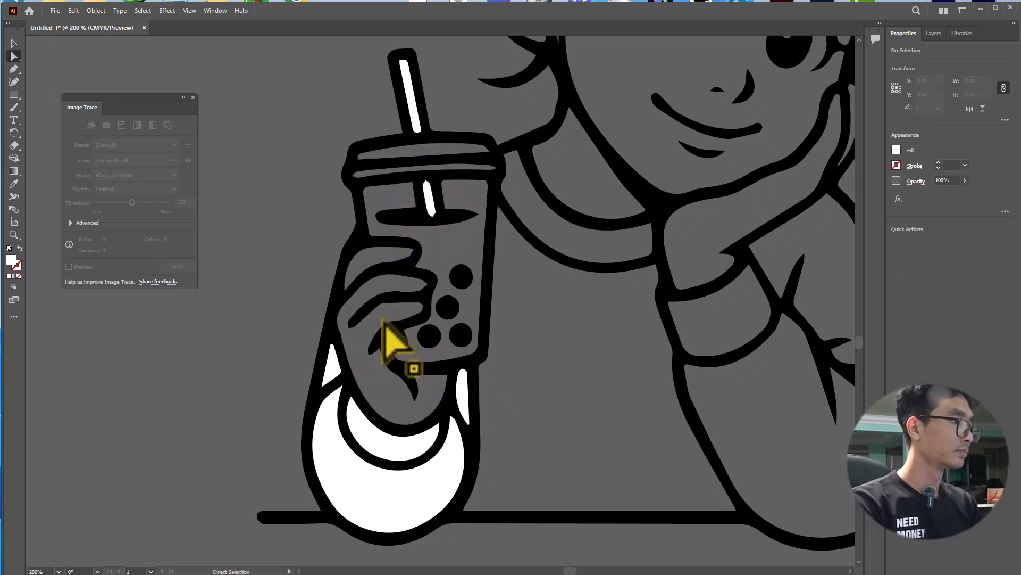
left_click(463, 394)
key("Delete")
left_click(396, 444)
key("Delete")
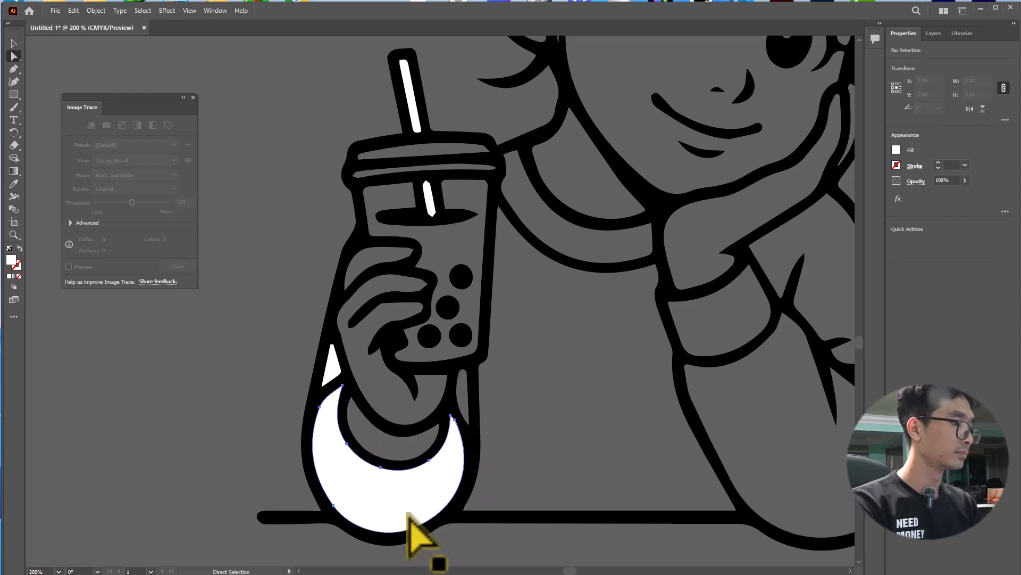
left_click(410, 514)
key("Delete")
left_click(334, 370)
key("Delete")
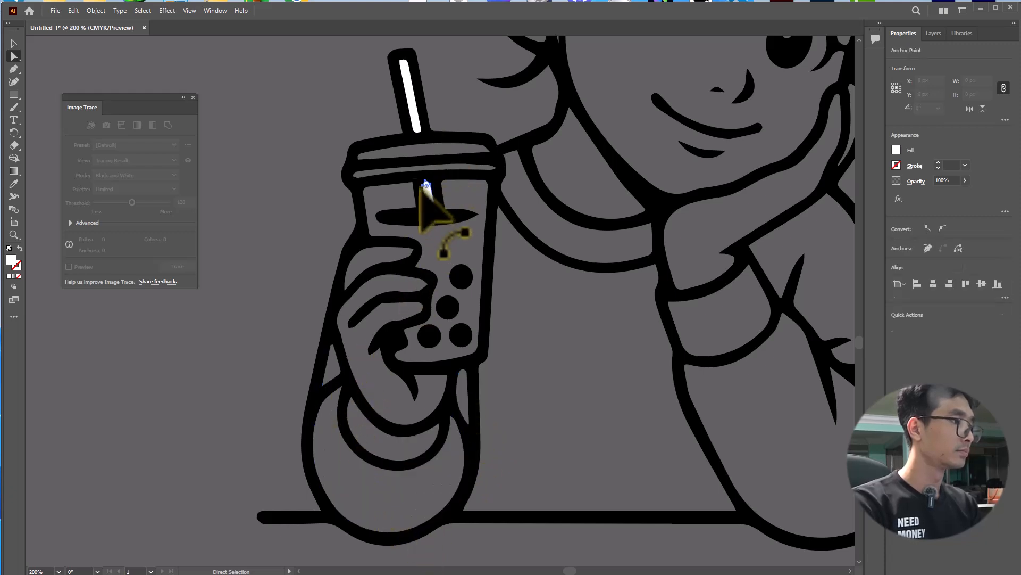
Delete the white fills of the straw inside and above the cup.
left_click(426, 200)
key("Delete")
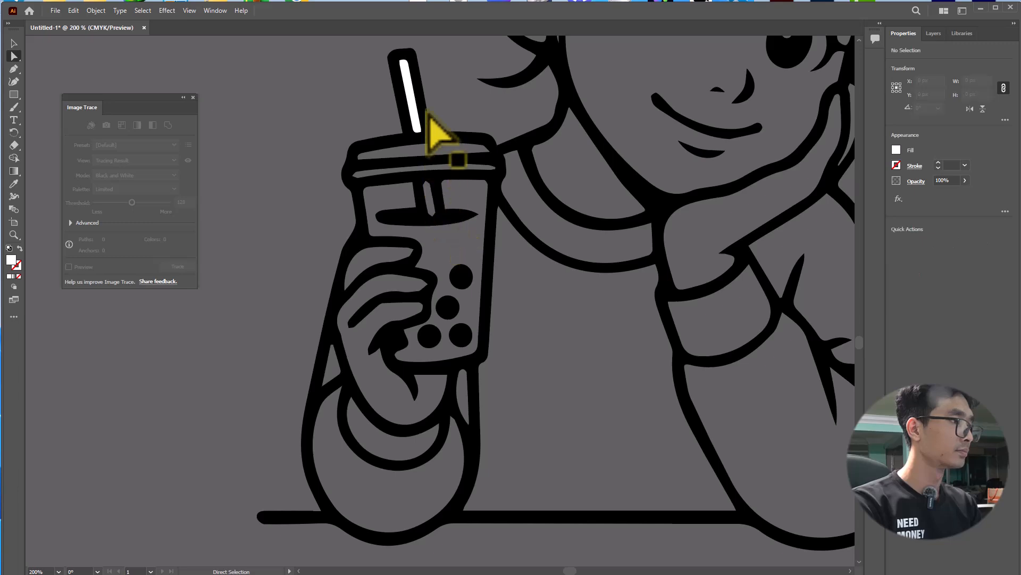
scroll(547, 273, "down", 1)
scroll(547, 273, "down", 3)
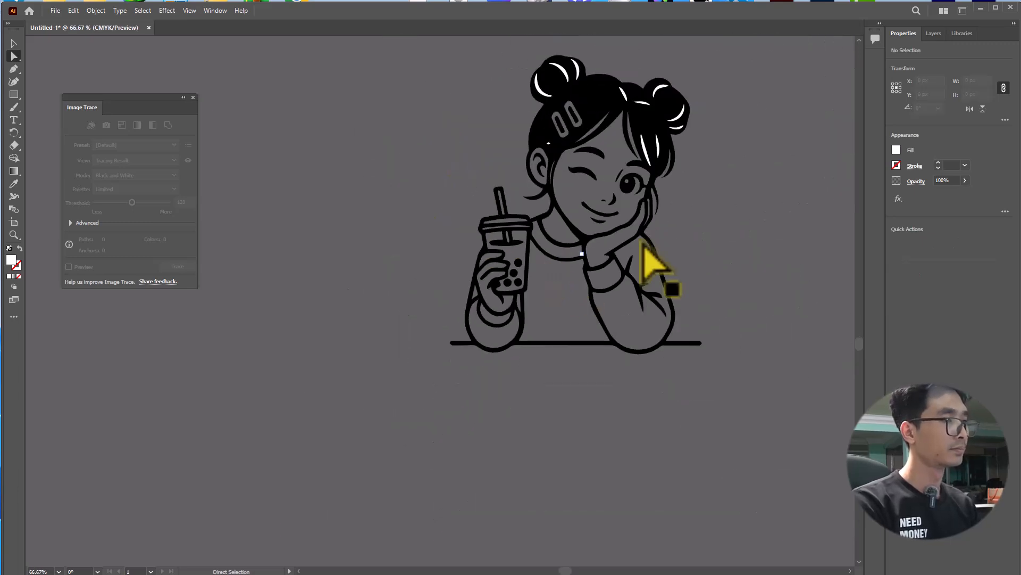
Delete the two narrow white highlights in the hair above the girl's open eye.
left_click_drag(634, 270, 536, 409)
scroll(530, 308, "up", 5)
left_click(656, 423)
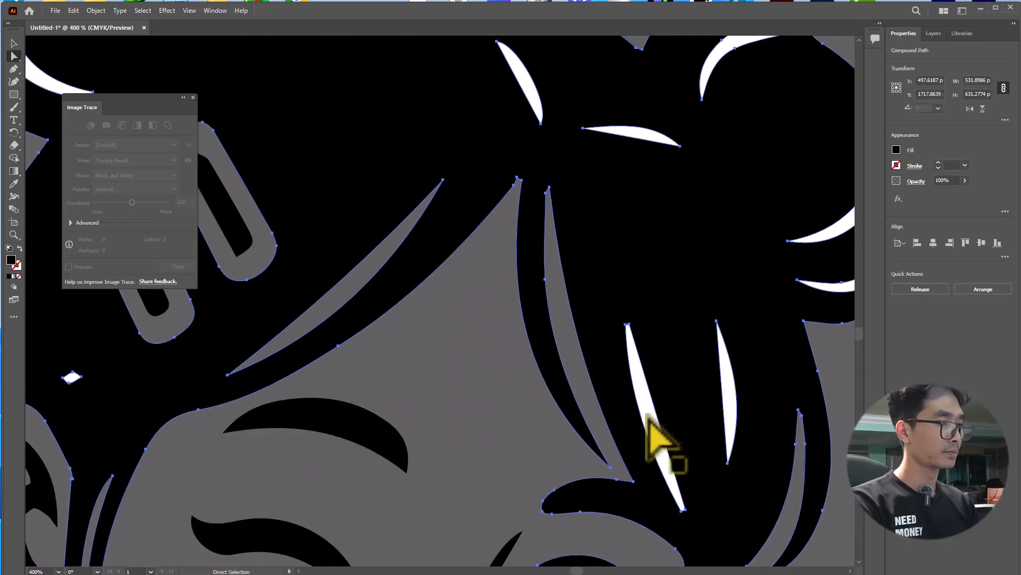
key("Delete")
left_click(732, 408)
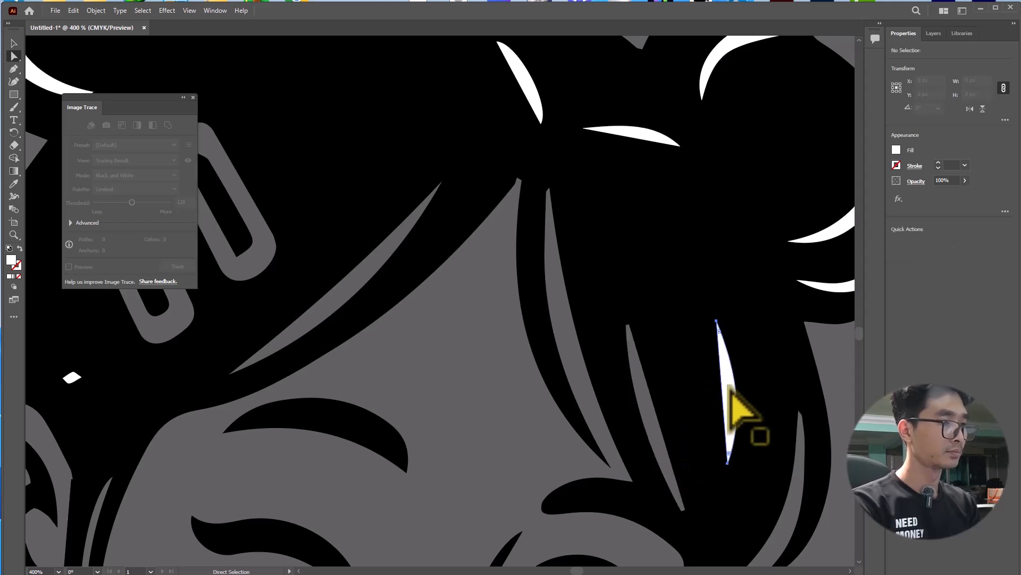
key("Delete")
Delete the lowest white highlight in the hair bun above the open eye.
scroll(749, 362, "down", 4)
left_click_drag(741, 365, 660, 367)
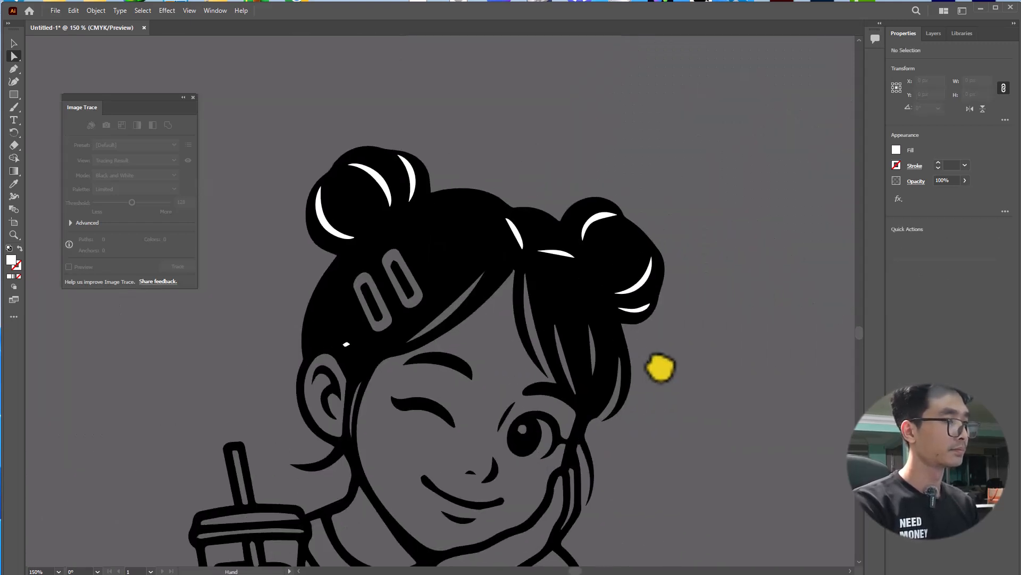
left_click(641, 307)
key("Delete")
left_click(646, 274)
left_click(649, 285)
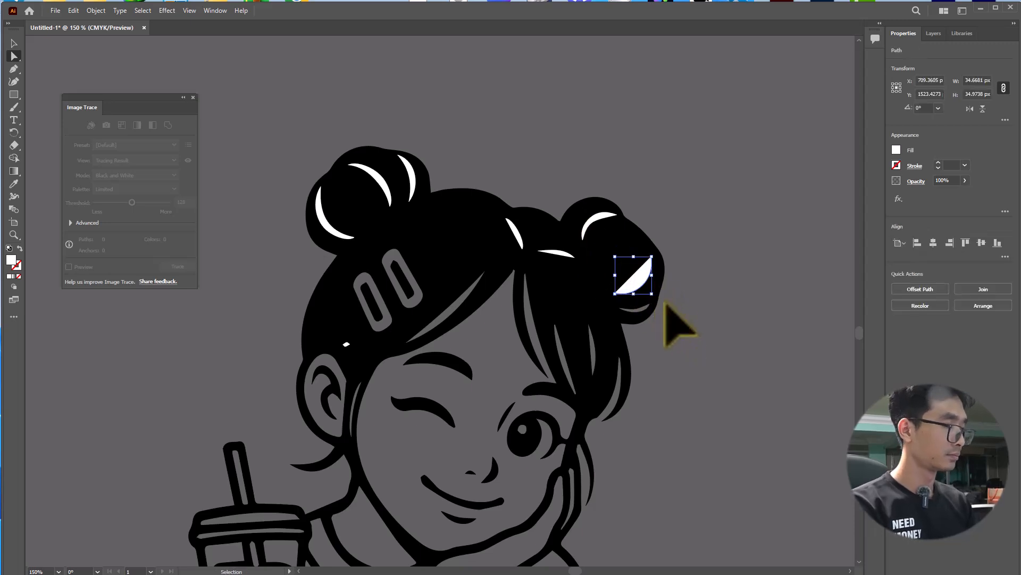
key("ctrl+z")
key("ctrl+shift+z")
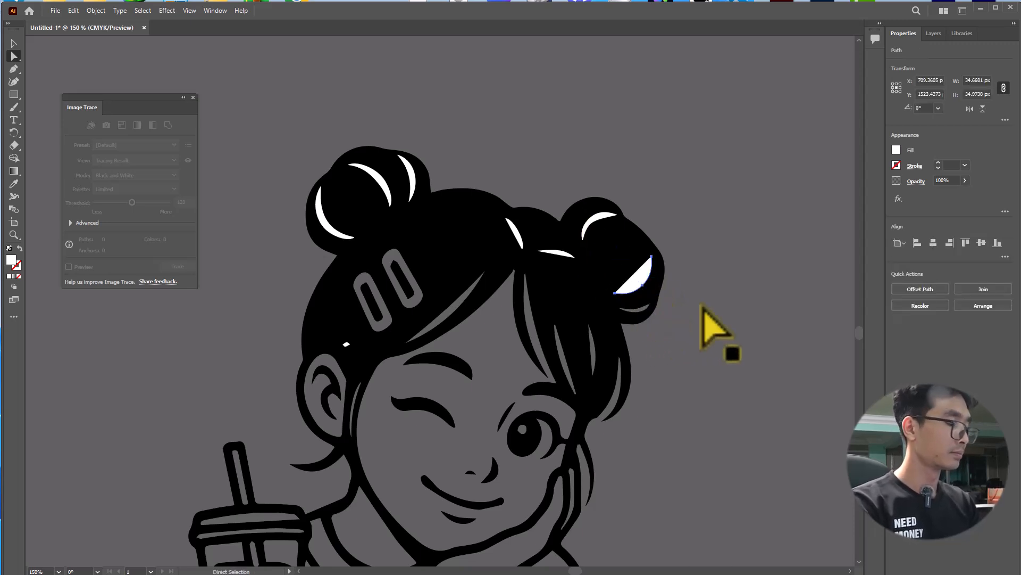
key("ctrl+z")
Delete the curved white highlight on the outer side of the same bun and the two highlights at the hair parting.
left_click(692, 327)
left_click(637, 287)
left_click(600, 229)
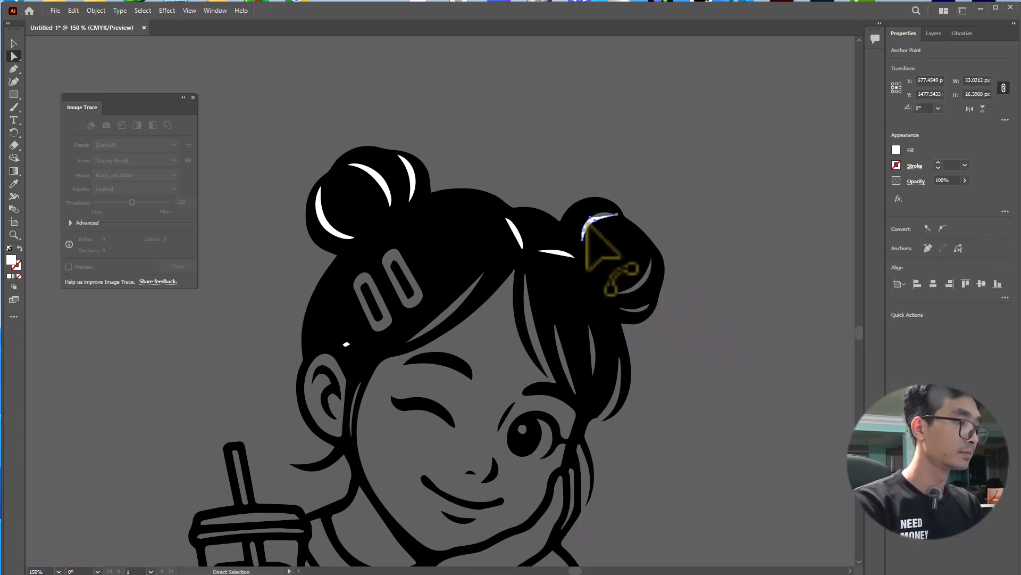
key("Delete")
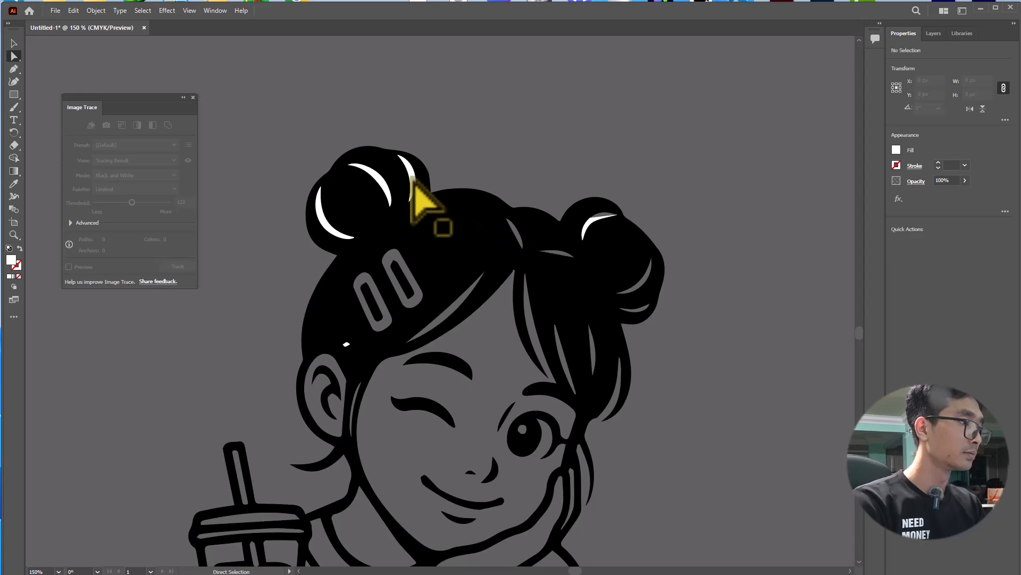
Delete the remaining white highlights in the hair buns and the small white speck above the ear.
key("Delete")
left_click(384, 193)
key("Delete")
left_click(319, 219)
key("Delete")
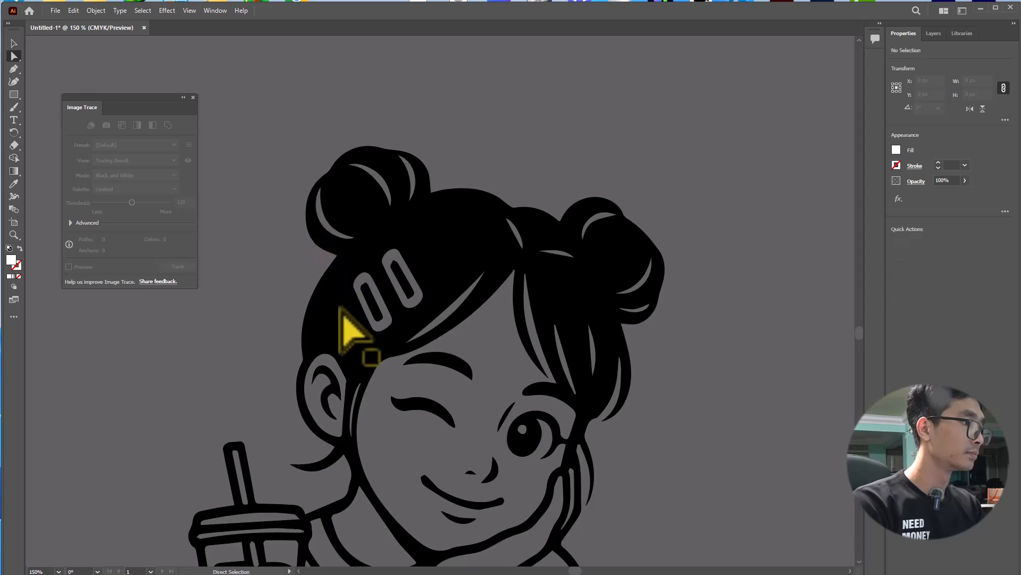
Delete the leftover path of the small white speck above the girl's ear.
left_click(346, 344)
left_click(754, 371)
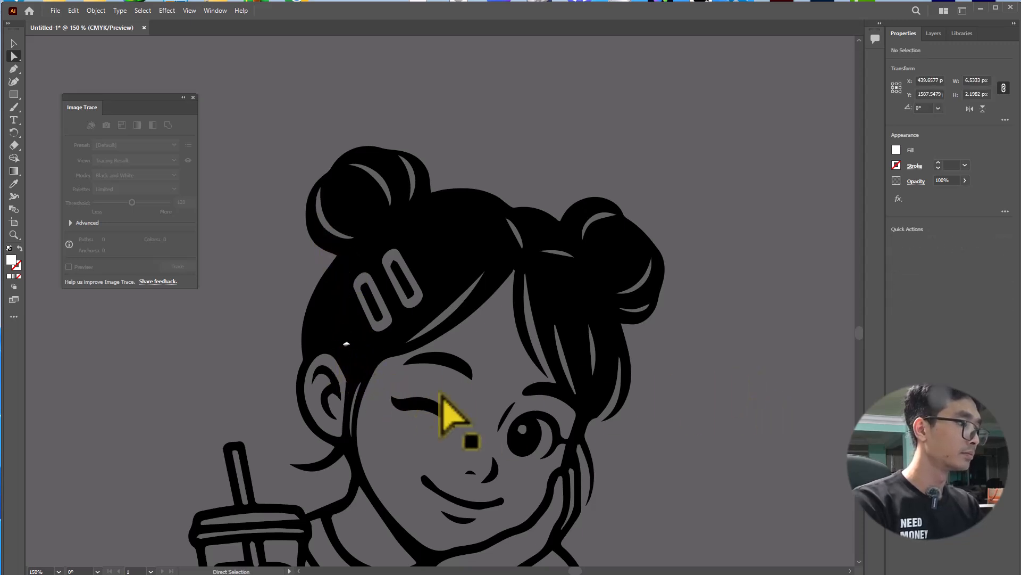
left_click(346, 344)
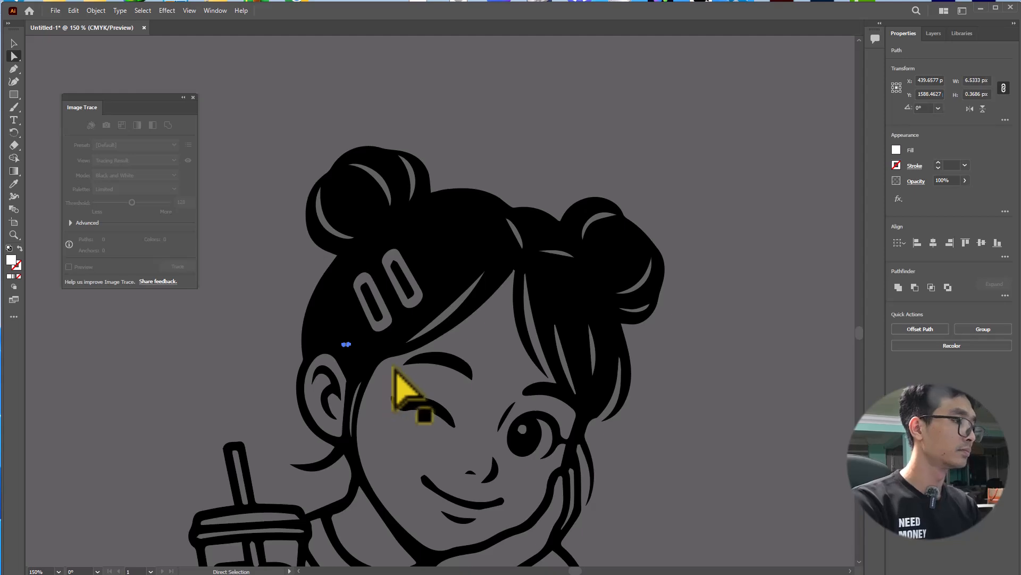
scroll(354, 325, "up", 2)
Select the whole girl illustration, reposition it below the artboard, and ungroup its paths.
left_click(373, 390)
scroll(355, 385, "down", 3)
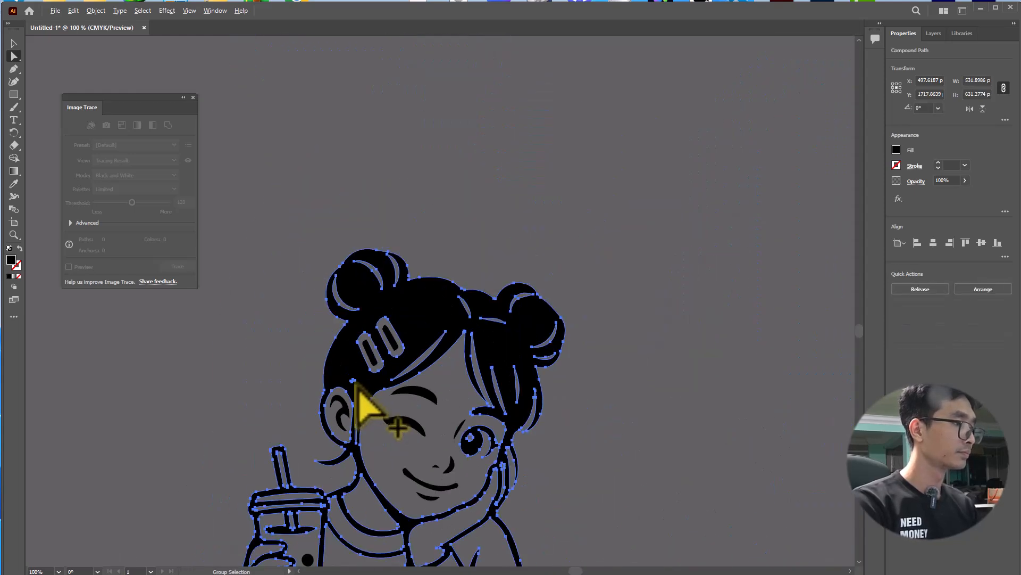
scroll(434, 346, "down", 3)
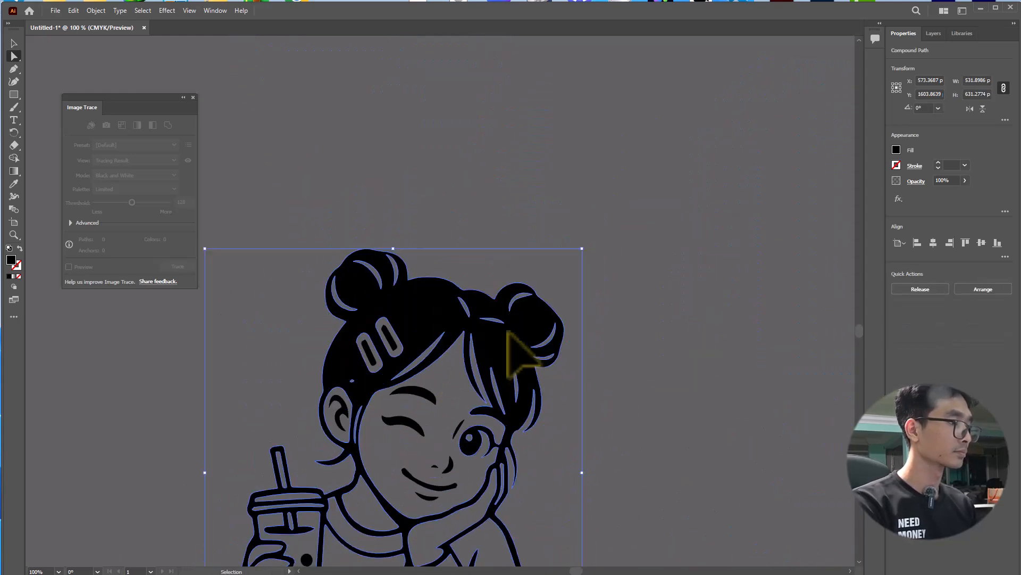
scroll(489, 367, "down", 3)
scroll(611, 422, "up", 1)
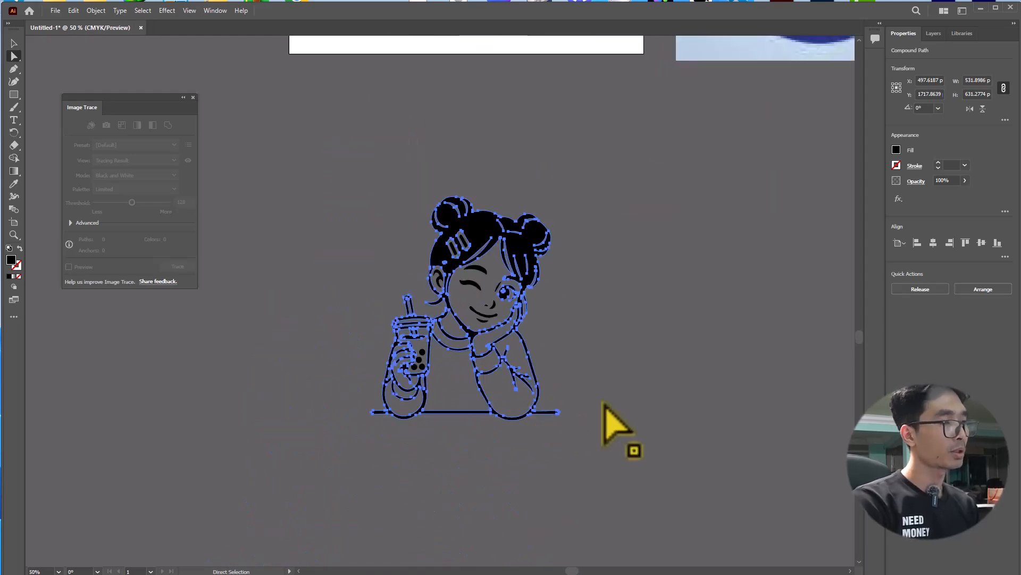
left_click(614, 420)
key("ctrl+a")
left_click_drag(445, 262, 495, 232)
right_click(504, 229)
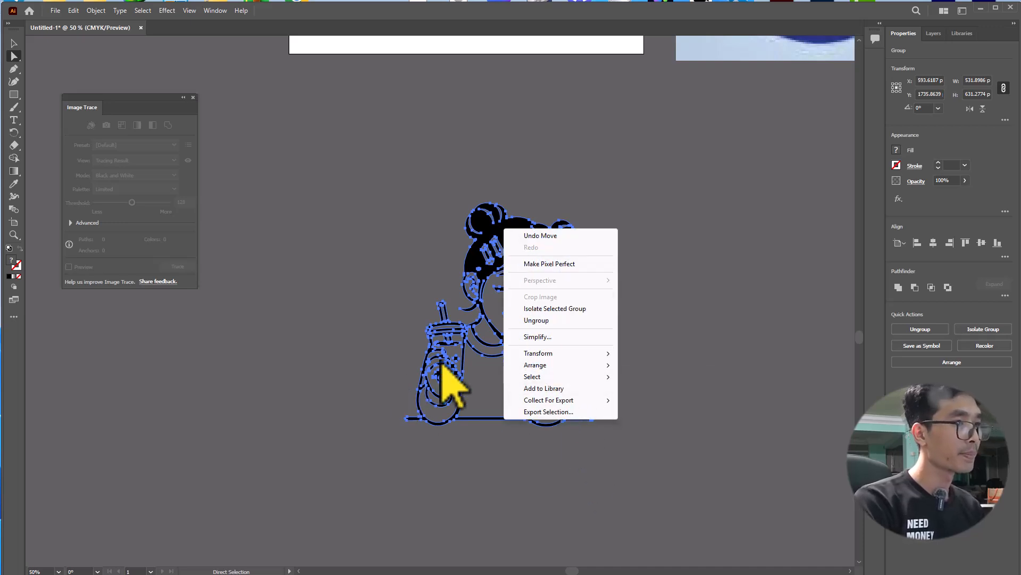
left_click(566, 321)
Try to group the girl's paths again and move the illustration, and undo the move.
right_click(509, 232)
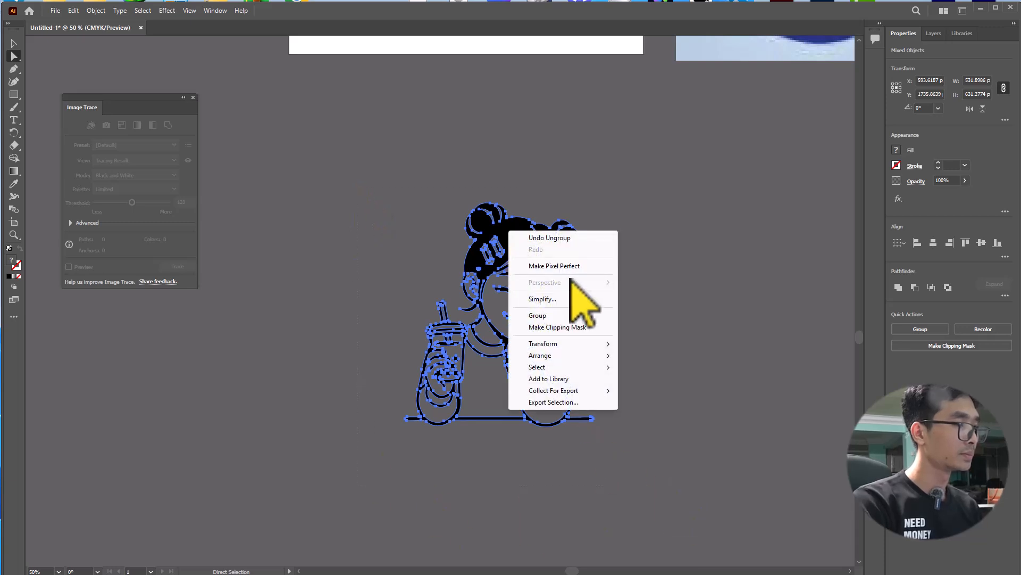
left_click(574, 315)
left_click_drag(519, 255, 556, 269)
left_click(617, 314)
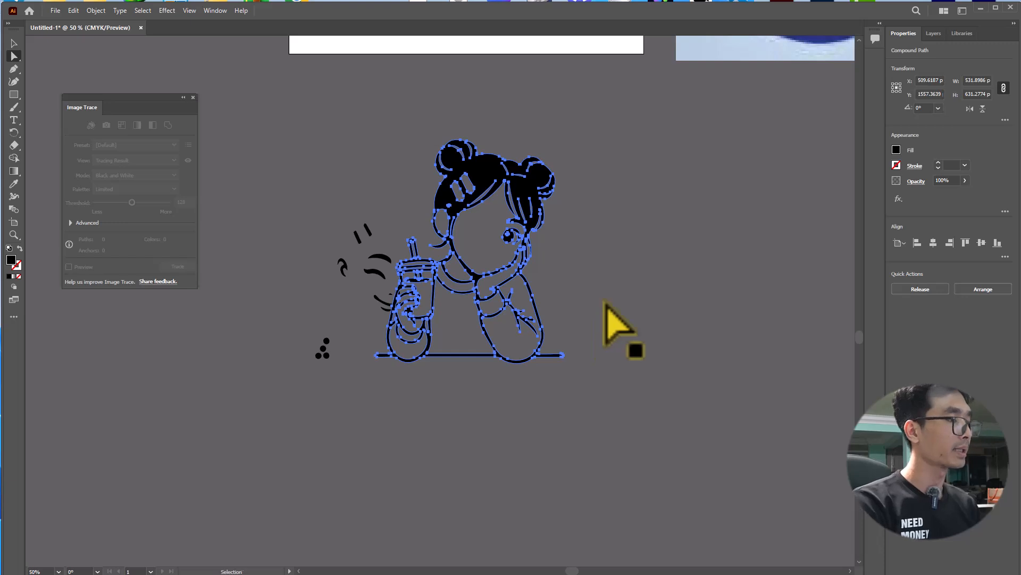
key("ctrl+z")
Try moving the illustration with the Direct Selection tool, undo the moves, and deselect everything.
key("a")
right_click(413, 313)
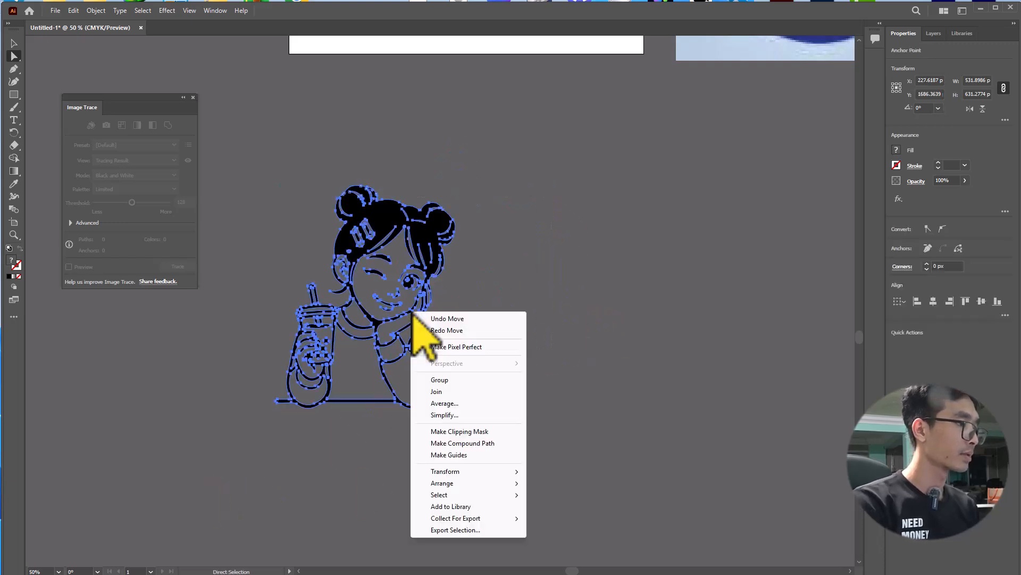
left_click(552, 356)
left_click_drag(385, 213, 471, 242)
key("ctrl+z")
key("ctrl+z")
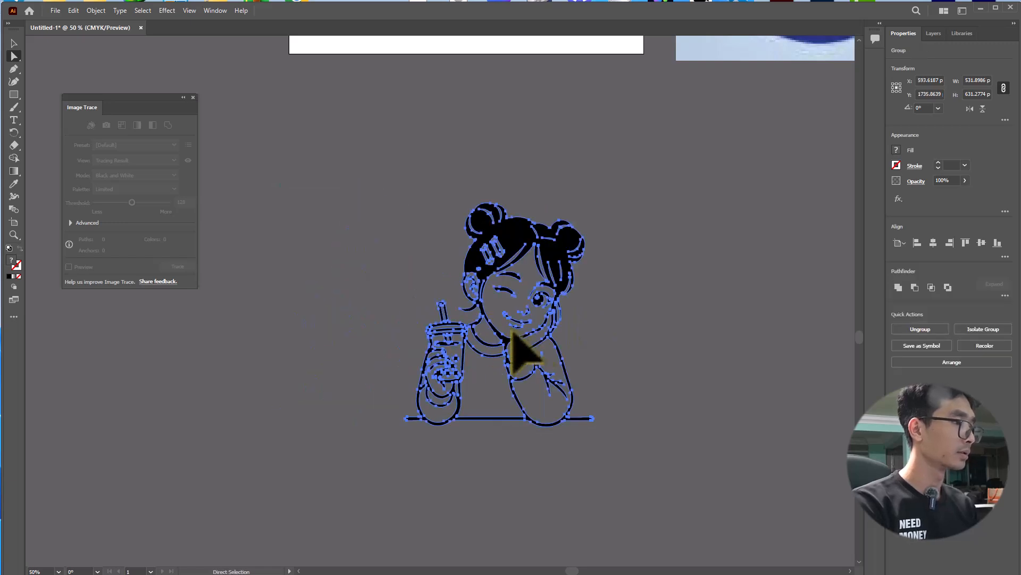
key("ctrl+z")
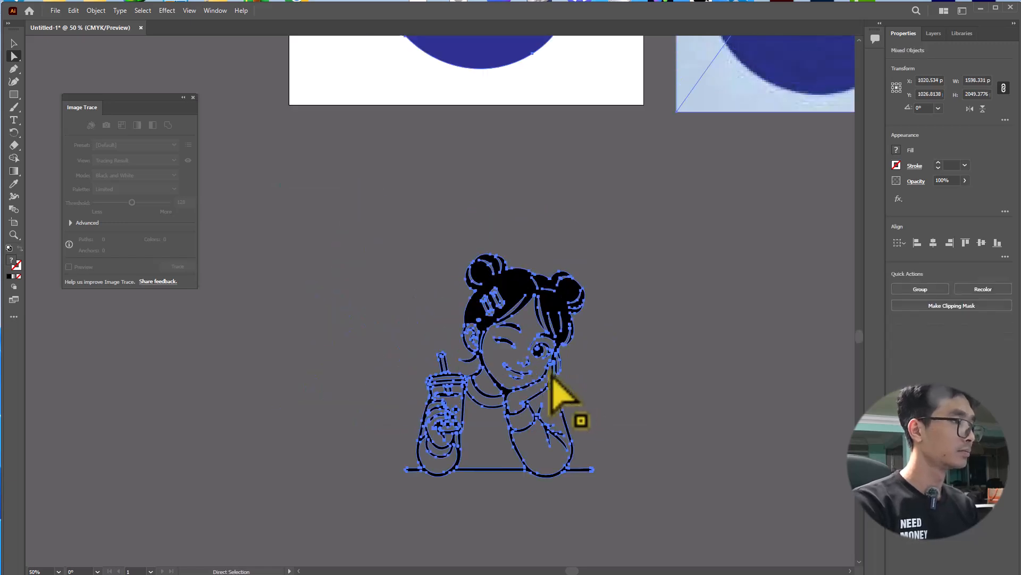
left_click(705, 410)
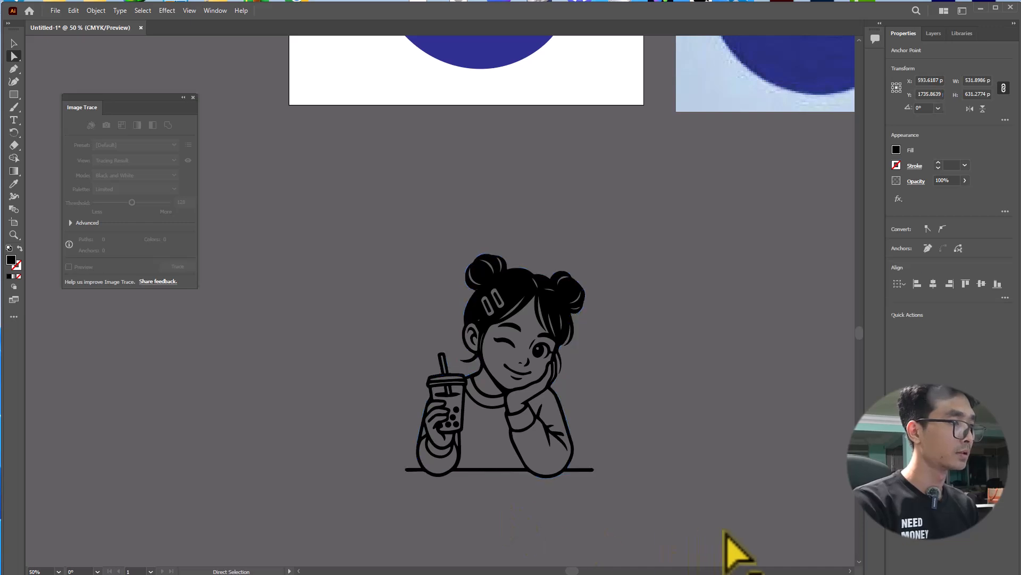
Select the girl's group through its layer entry and undo the last grouping.
left_click(934, 33)
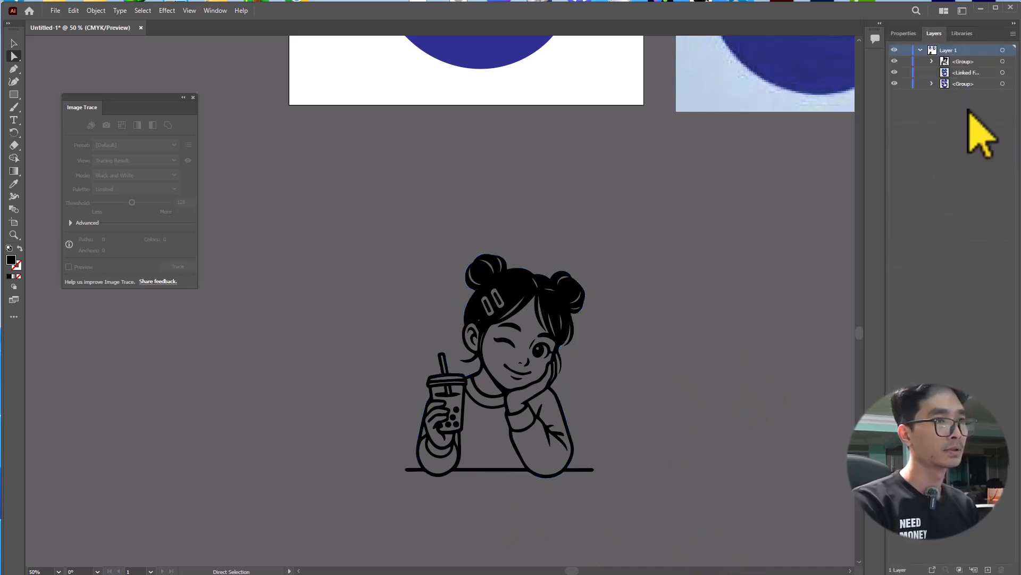
left_click(1002, 61)
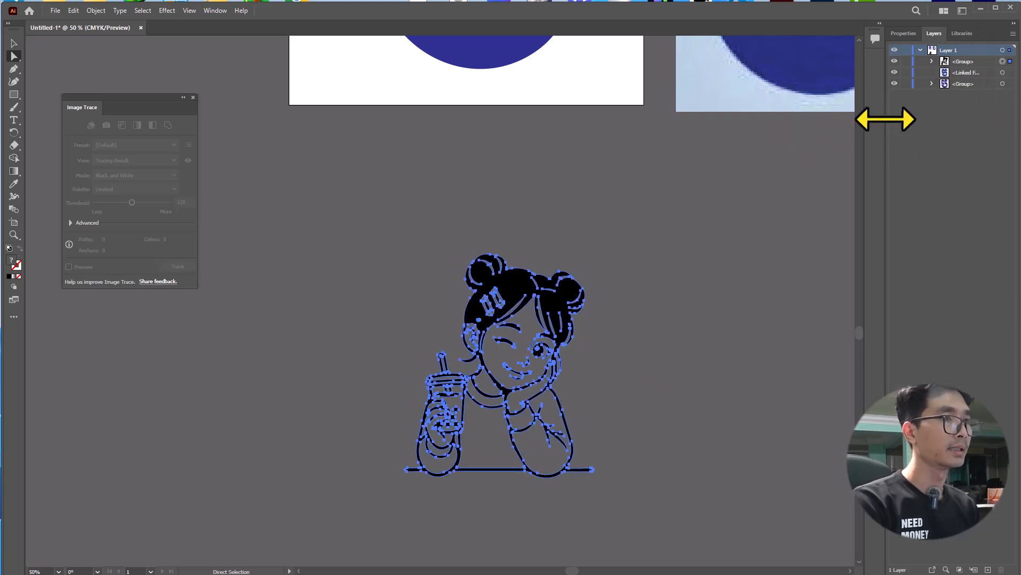
right_click(506, 292)
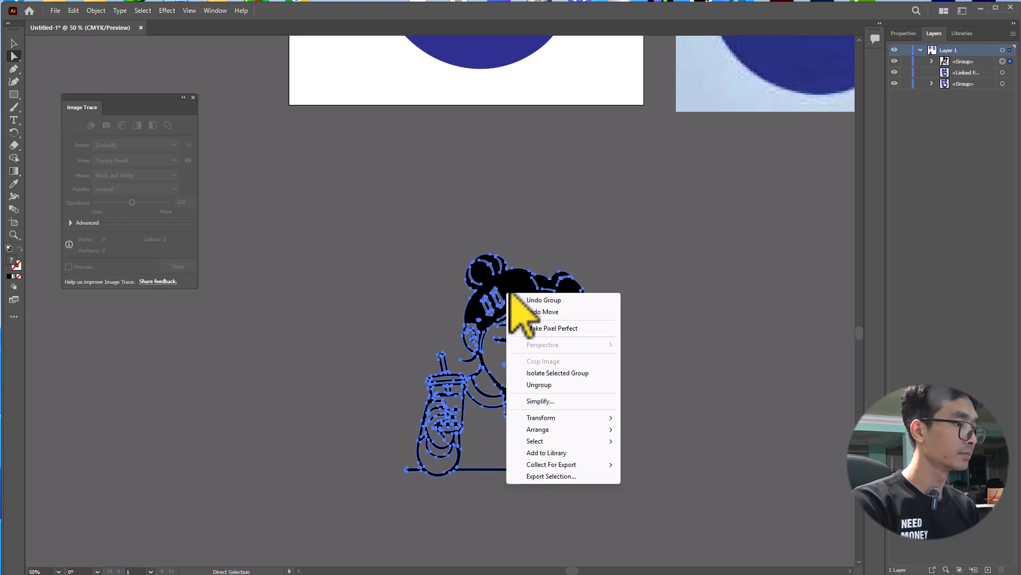
left_click(553, 300)
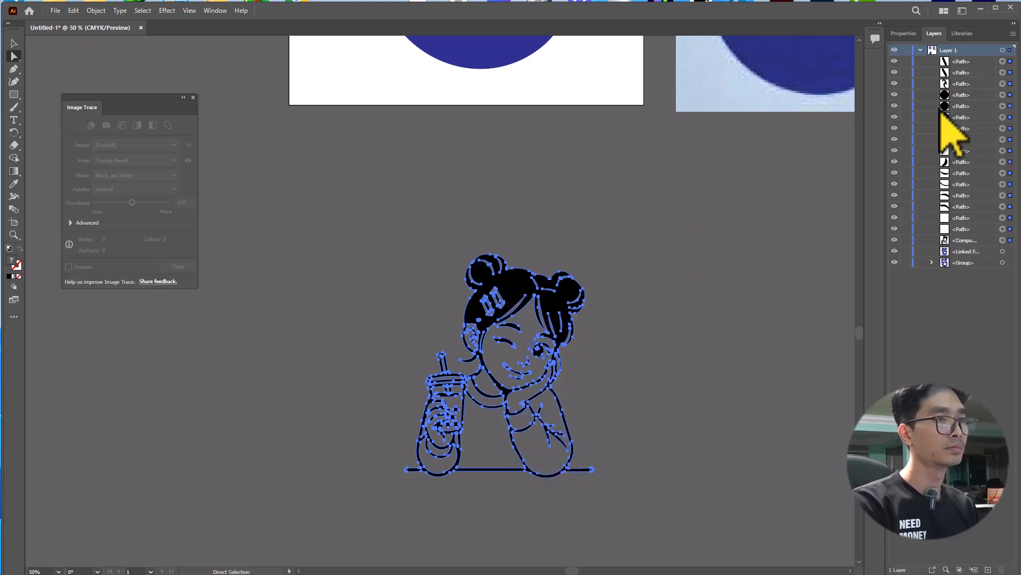
Deselect the artwork and collapse Layer 1 in the layer list.
left_click(739, 274)
left_click(921, 51)
left_click(921, 51)
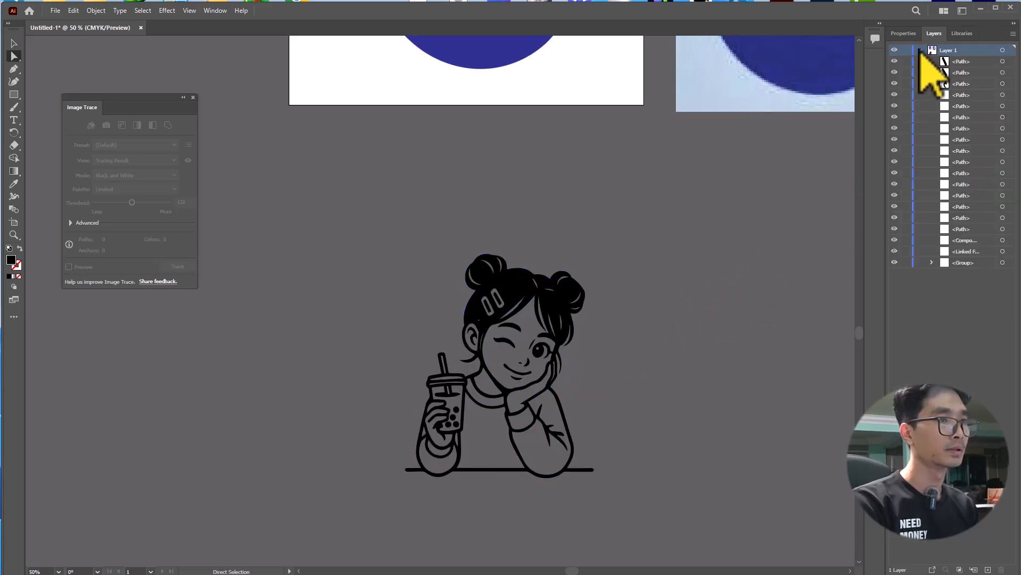
left_click(903, 34)
left_click(934, 34)
left_click(921, 51)
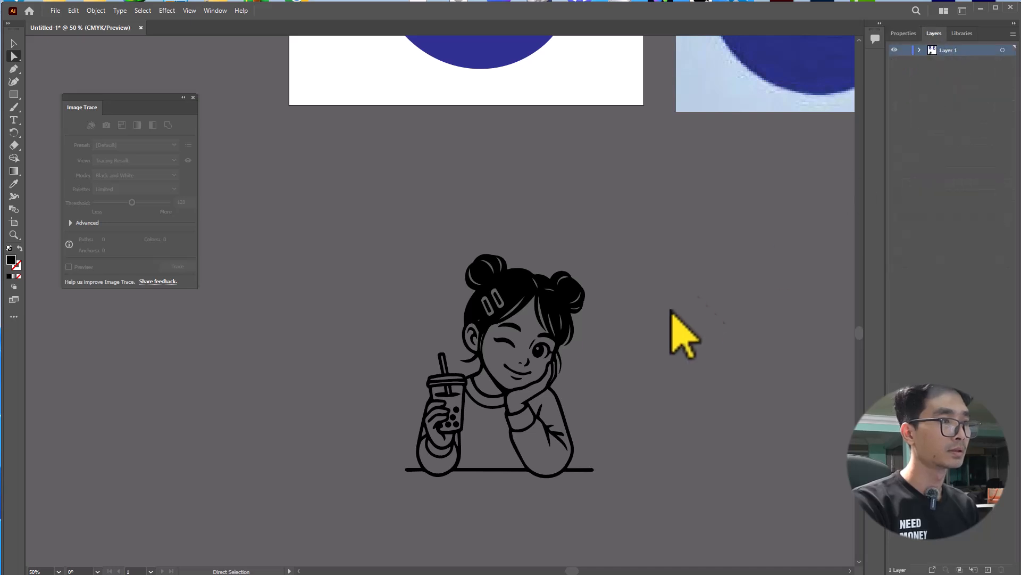
Try to group all of the girl's paths and move the illustration, and undo these changes.
left_click_drag(660, 272, 266, 547)
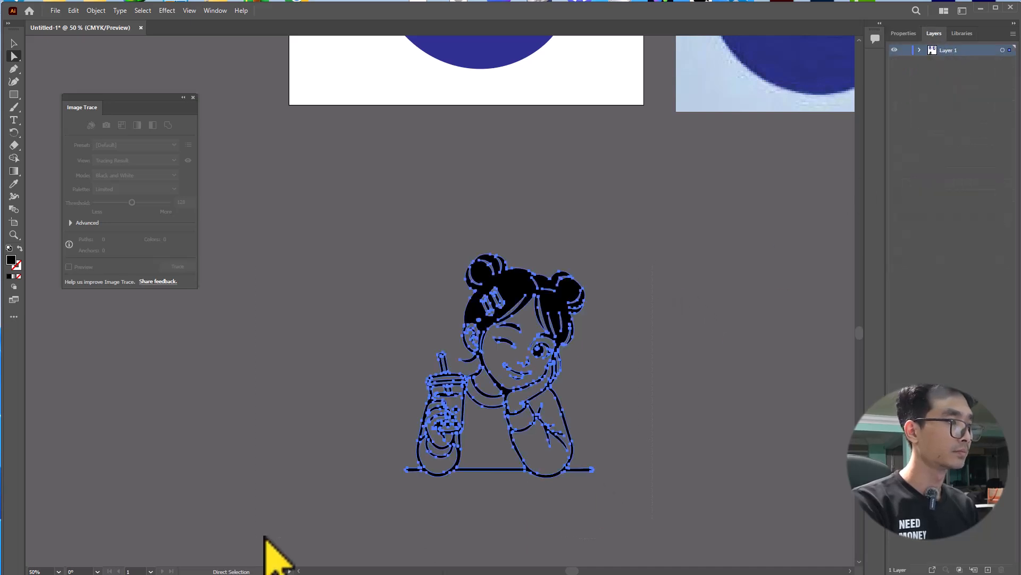
right_click(518, 293)
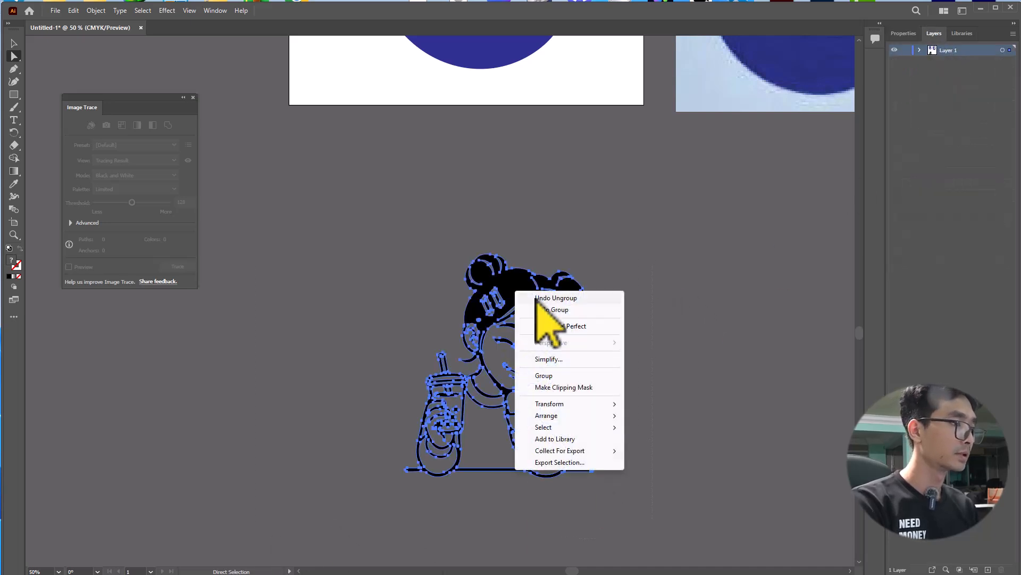
left_click(580, 374)
left_click(599, 364)
left_click(559, 313)
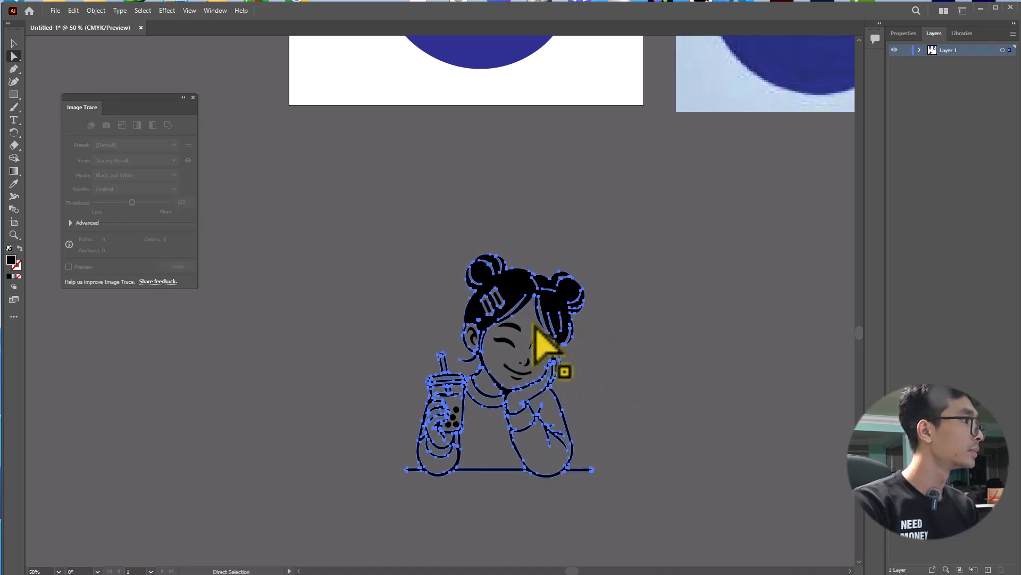
left_click(14, 43)
left_click_drag(527, 303, 393, 245)
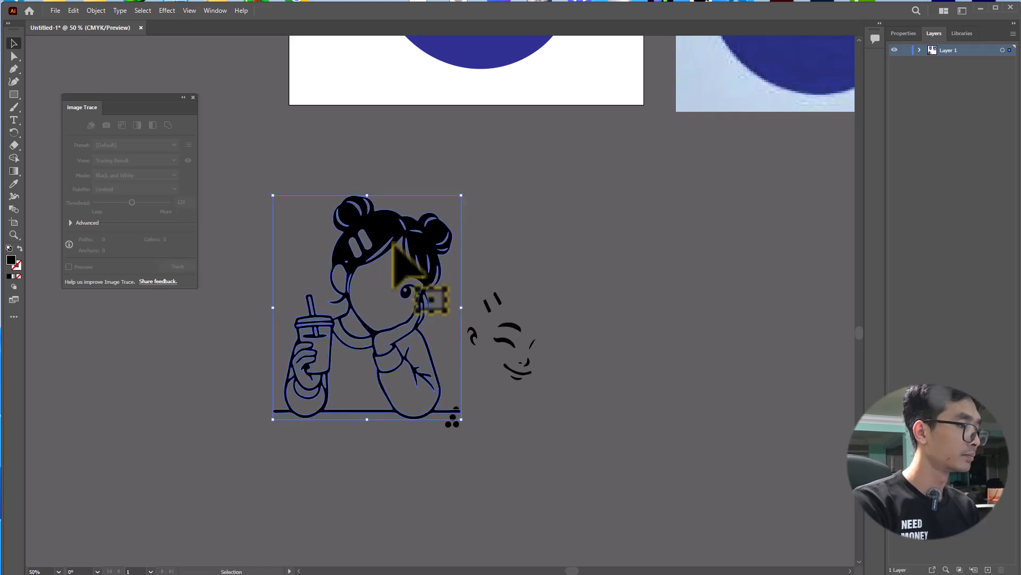
key("ctrl+z")
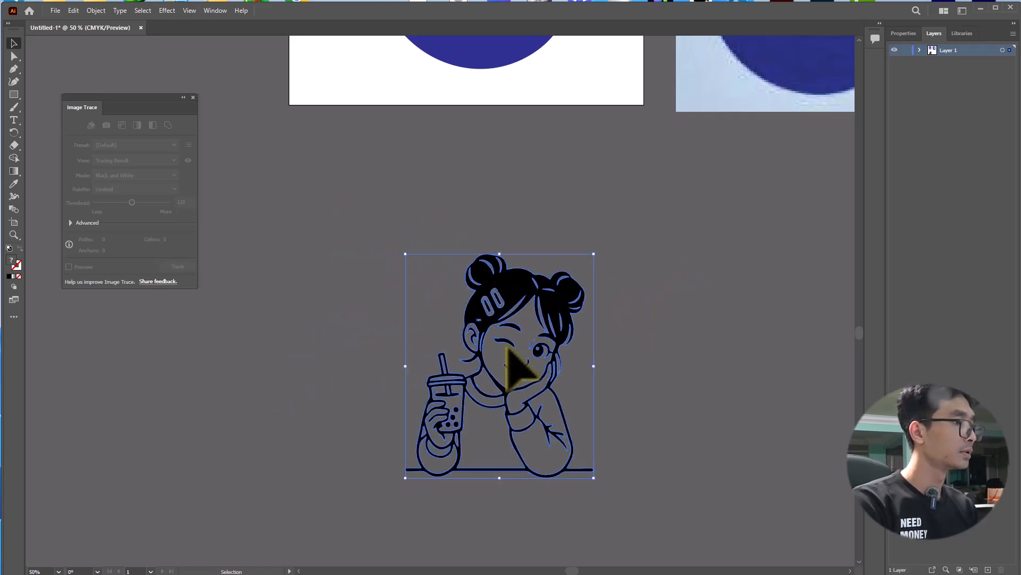
Group all selected paths of the girl illustration and move the group slightly toward the artboard.
right_click(505, 303)
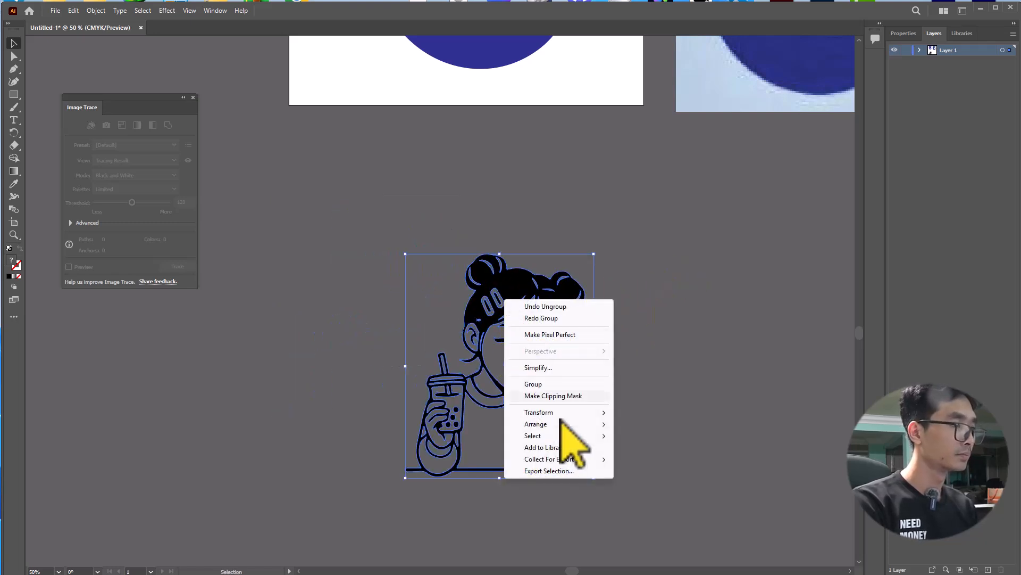
left_click(562, 385)
mouse_move(685, 313)
left_mouse_down()
mouse_move(664, 372)
mouse_move(365, 501)
left_mouse_up()
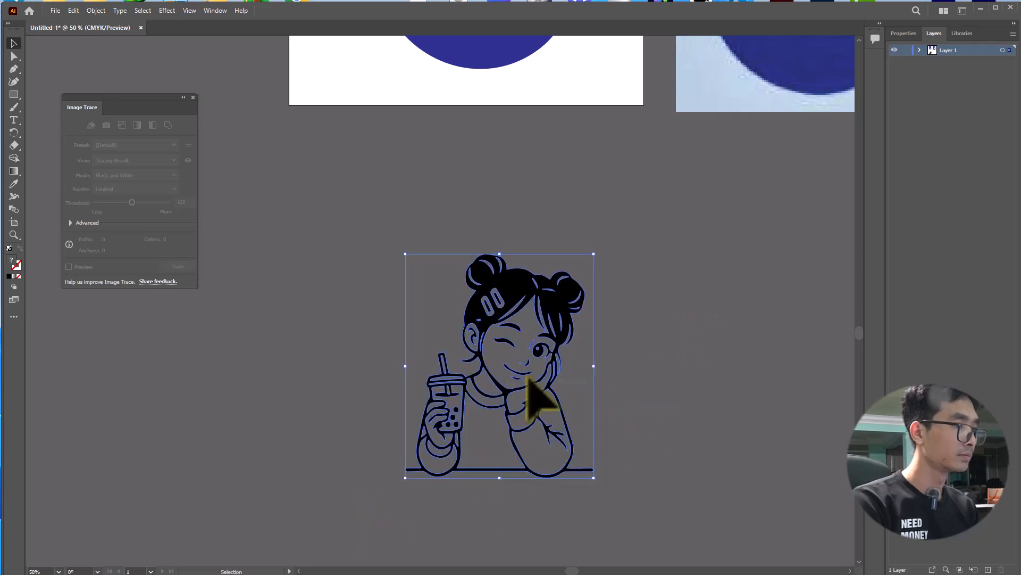
mouse_move(558, 295)
left_mouse_down()
mouse_move(517, 278)
mouse_move(417, 266)
mouse_move(445, 251)
mouse_move(515, 254)
left_mouse_up()
left_click(671, 336)
Recolor the fill of the grouped girl illustration, trying red and settling on magenta.
scroll(684, 354, "down", 3)
scroll(656, 354, "up", 3)
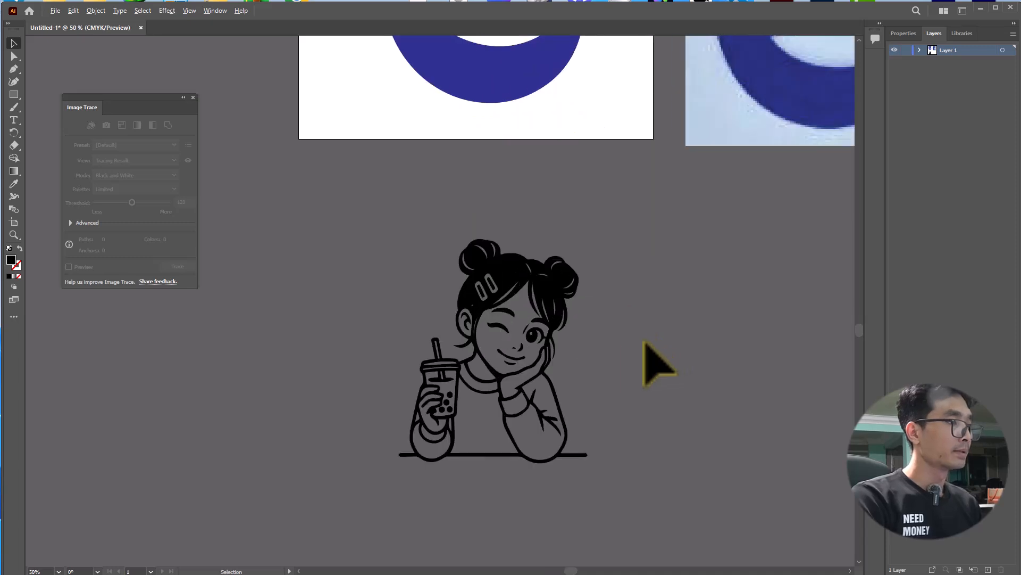
left_click(530, 404)
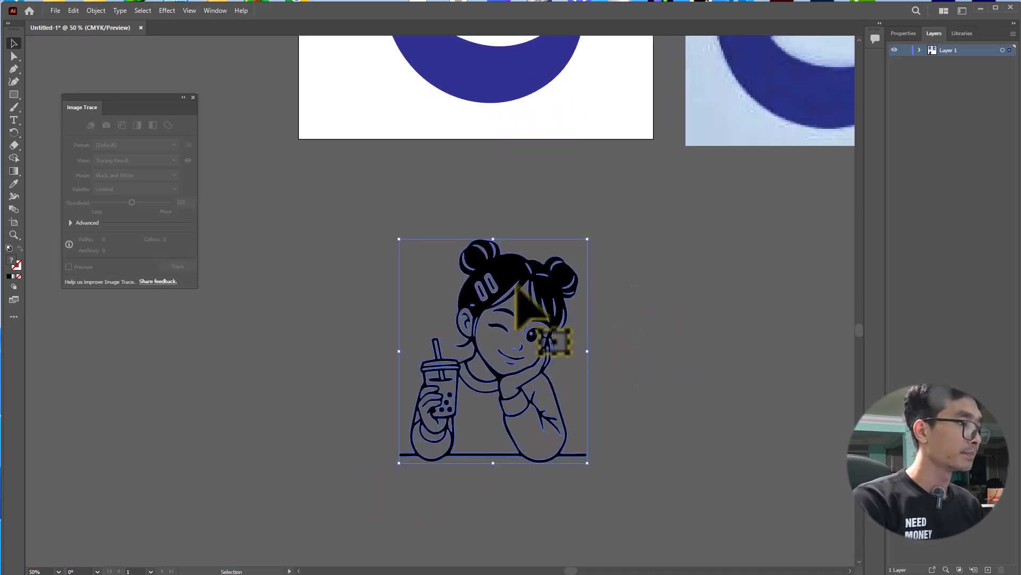
left_click(904, 33)
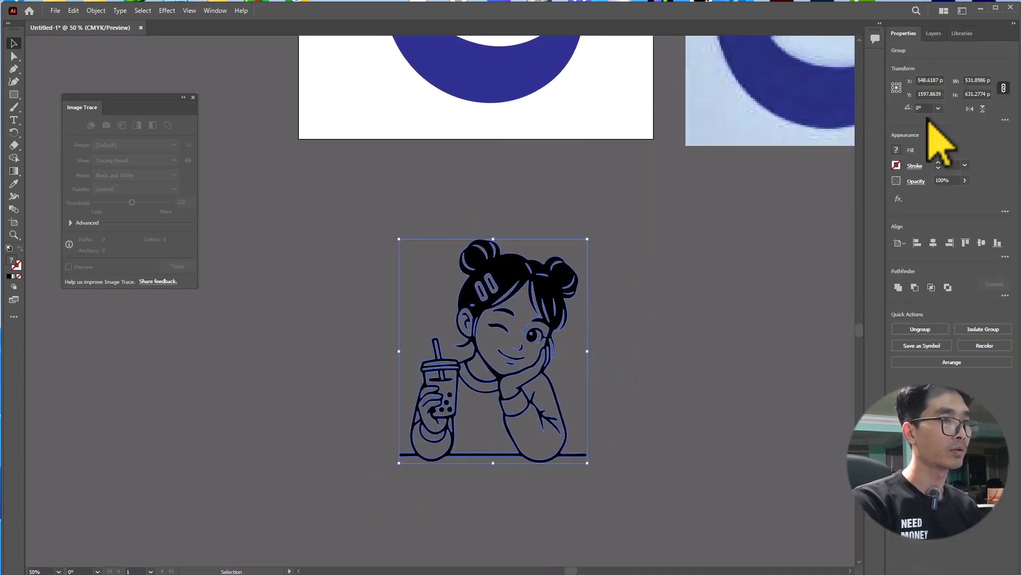
left_click(897, 150)
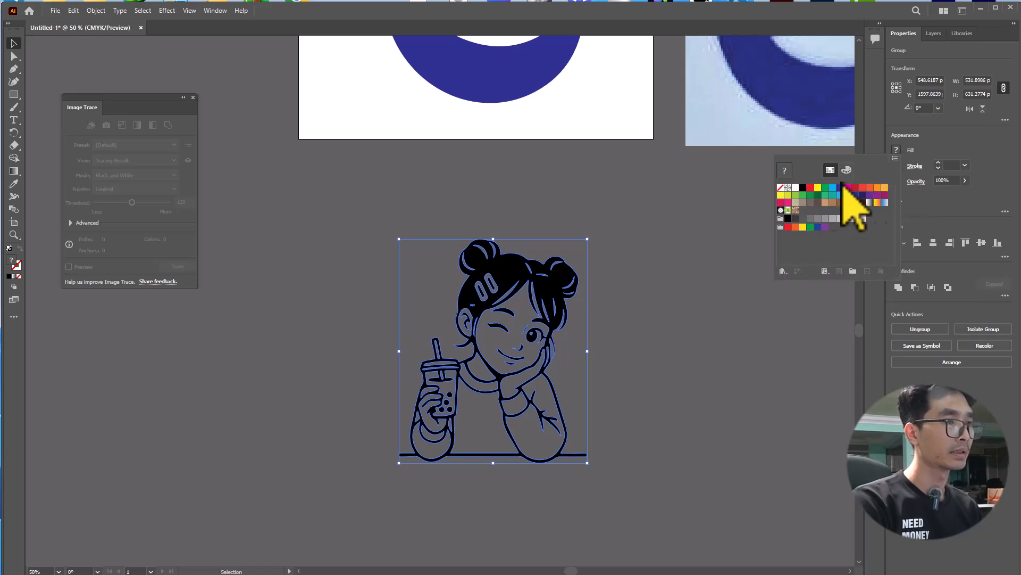
left_click(810, 188)
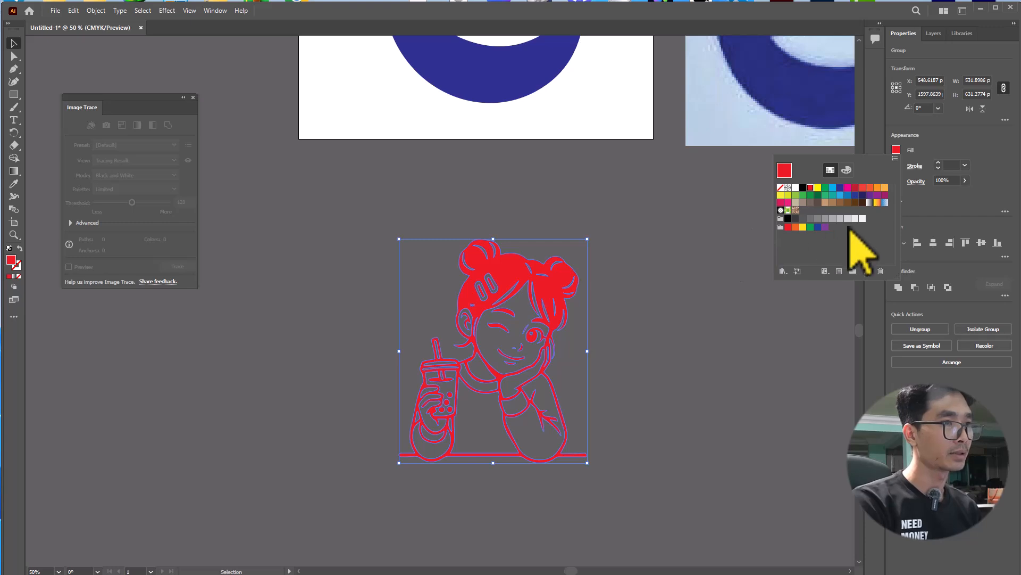
left_click(847, 188)
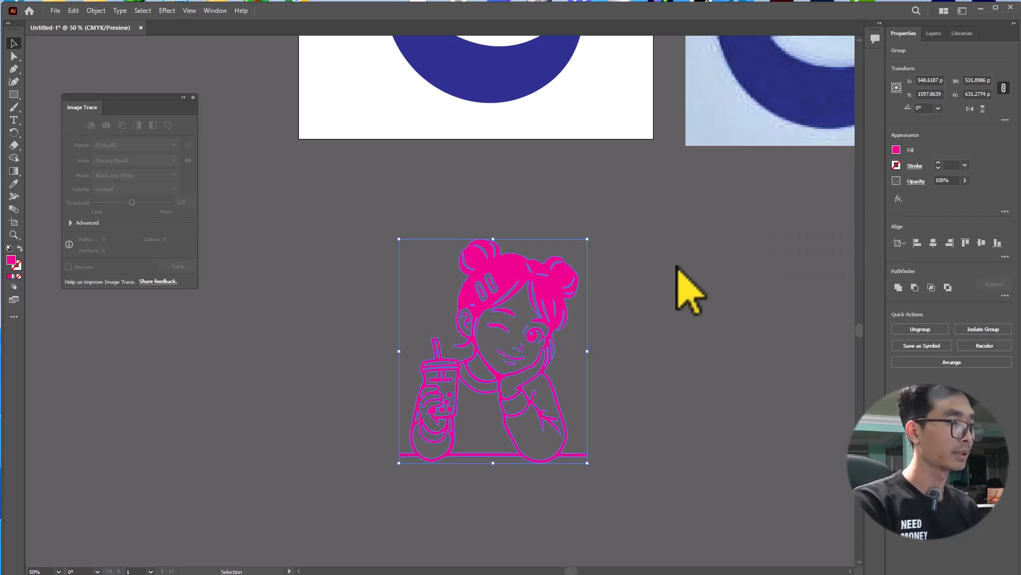
Move the magenta girl illustration up onto the artboard, over the blue traced figure.
scroll(648, 282, "up", 1)
left_click(648, 284)
left_click_drag(517, 361, 539, 90)
left_click(656, 325)
left_click_drag(486, 327, 467, 149)
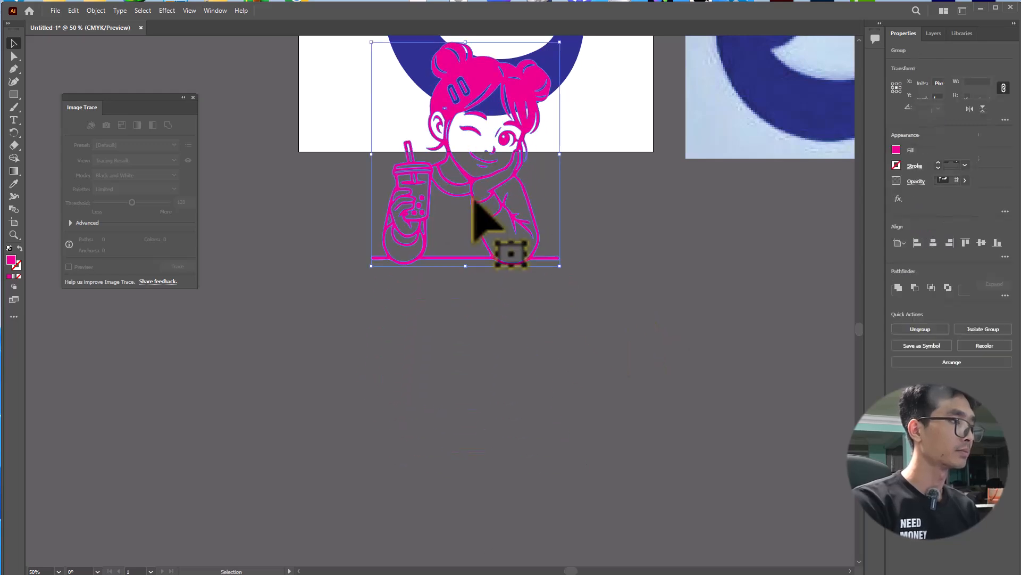
scroll(503, 314, "up", 3)
scroll(503, 313, "up", 8)
left_click_drag(448, 255, 410, 67)
Try to move the blue traced figure off the artboard together with its reference image, and undo it.
left_click(558, 161)
left_click_drag(550, 187, 909, 214)
left_click(512, 168)
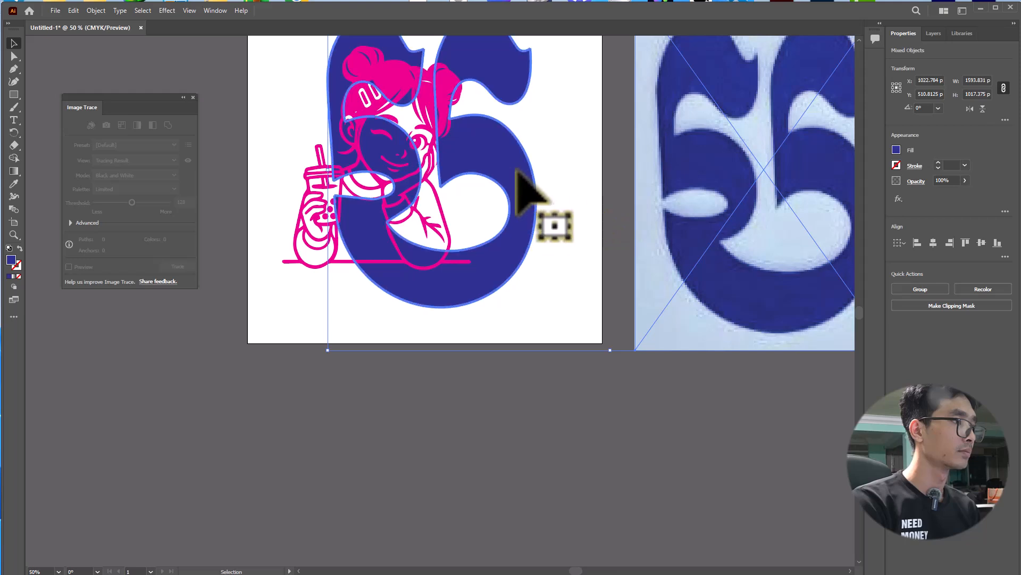
left_click_drag(511, 166, 826, 198)
key("ctrl+z")
scroll(553, 393, "up", 6)
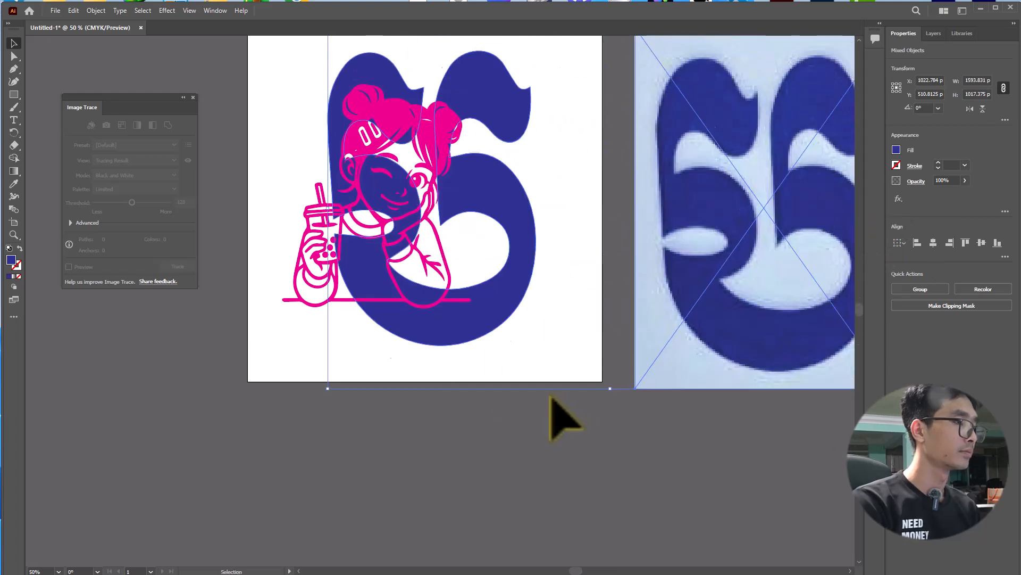
Move only the blue traced figure off the artboard toward its reference image, and reposition the magenta girl on the white artboard.
left_click(560, 511)
left_click(531, 299)
left_click_drag(515, 276, 837, 285)
left_click(419, 247)
left_click_drag(375, 169, 388, 174)
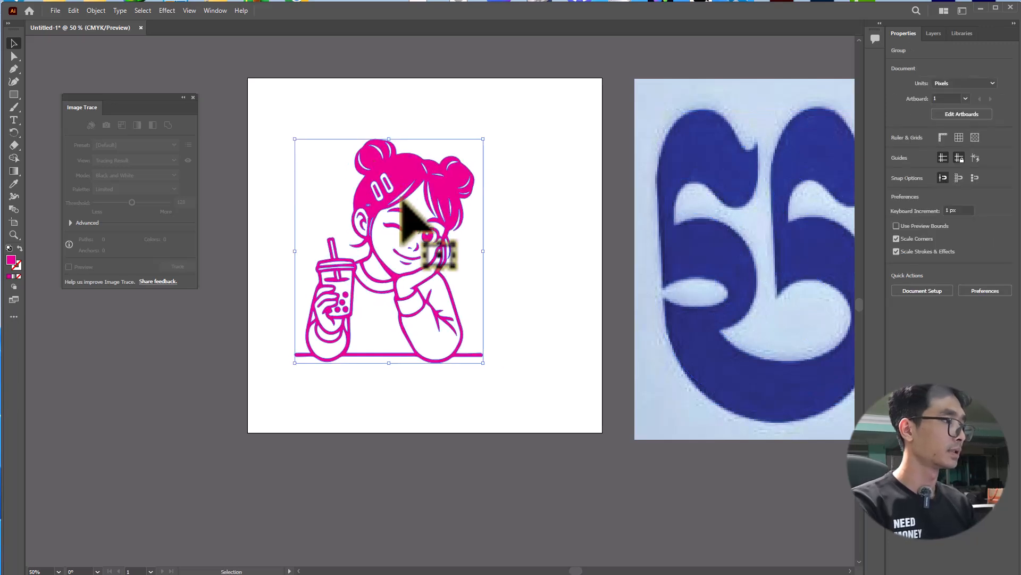
Enlarge the magenta girl illustration to about 709 × 841 px and position it centrally on the artboard.
left_click_drag(483, 362, 547, 438)
left_click_drag(422, 196, 418, 165)
left_click(611, 534)
Remove the low-resolution blue reference image and delete the blue traced figure beside the artboard.
scroll(600, 456, "down", 1)
scroll(600, 457, "up", 1)
left_click_drag(708, 485, 607, 491)
left_click(648, 369)
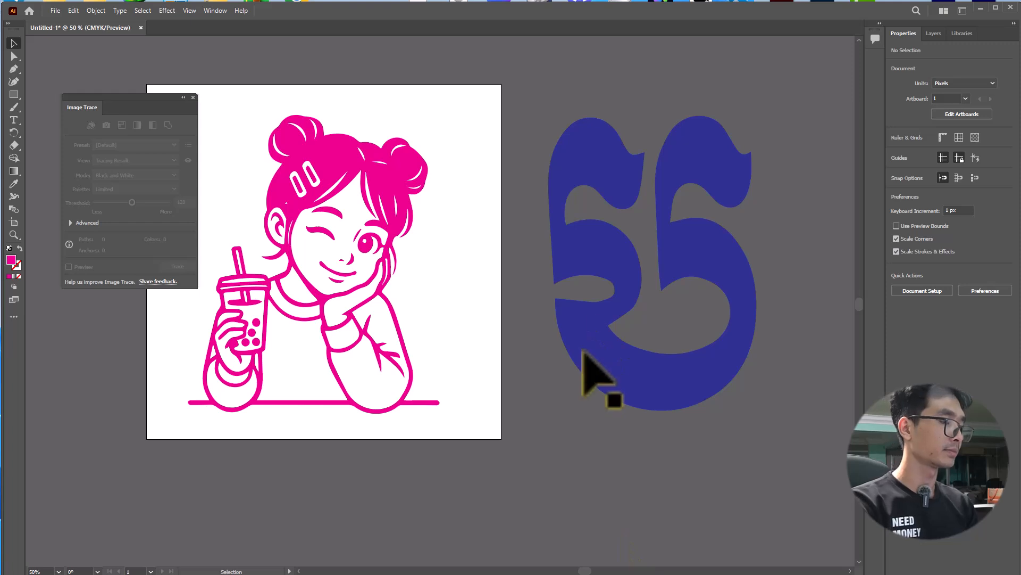
left_click_drag(588, 348, 398, 529)
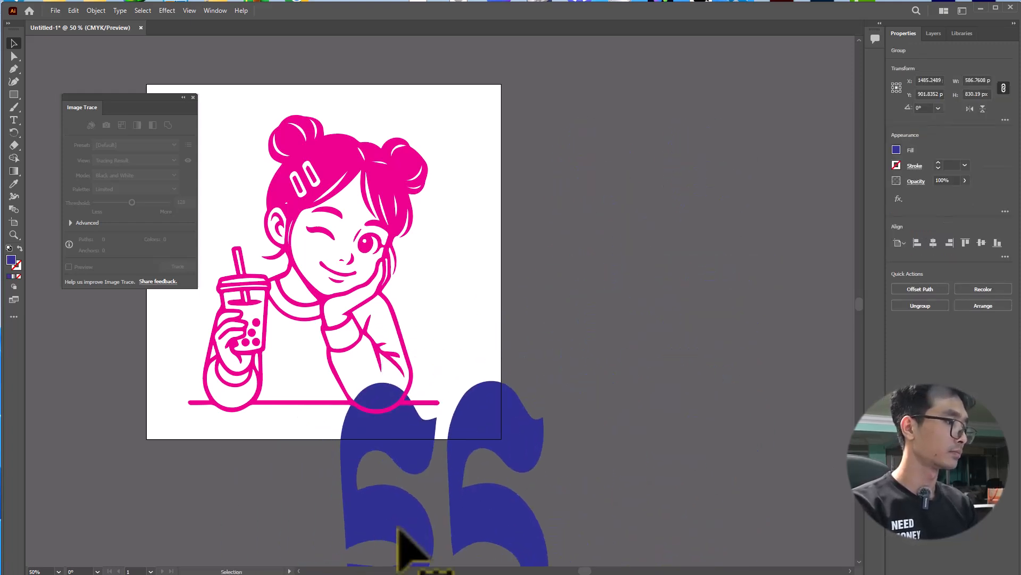
scroll(453, 511, "down", 5)
key("Delete")
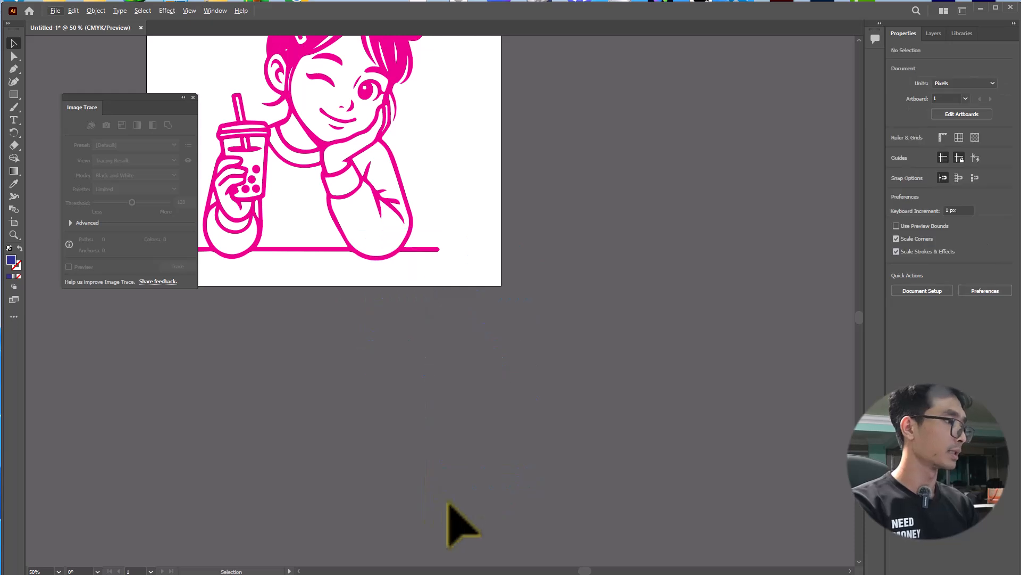
Place the girl's low-resolution reference image right beside the artboard and compare it closely with the vector illustration.
scroll(383, 457, "up", 7)
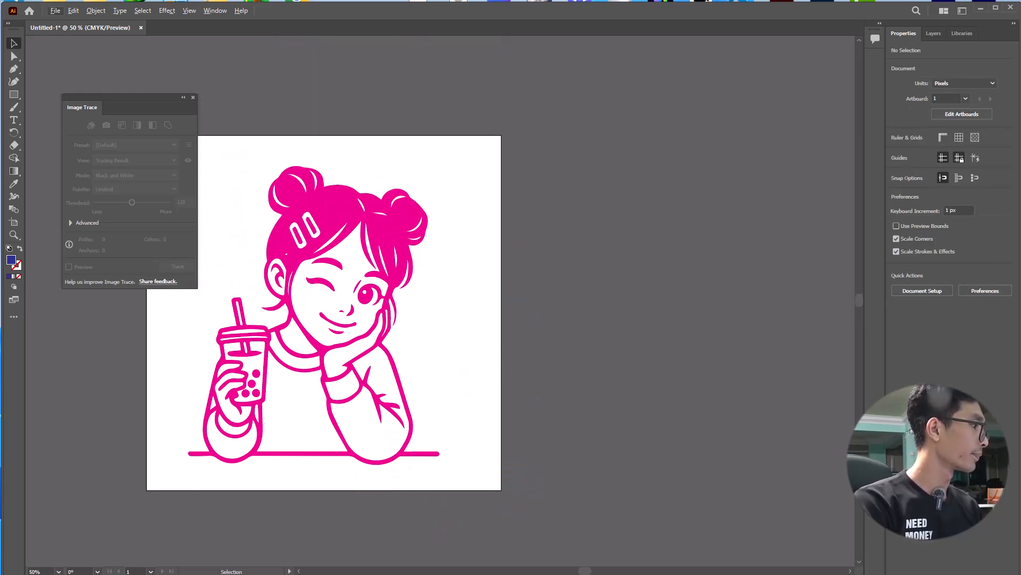
left_click_drag(488, 391, 644, 351)
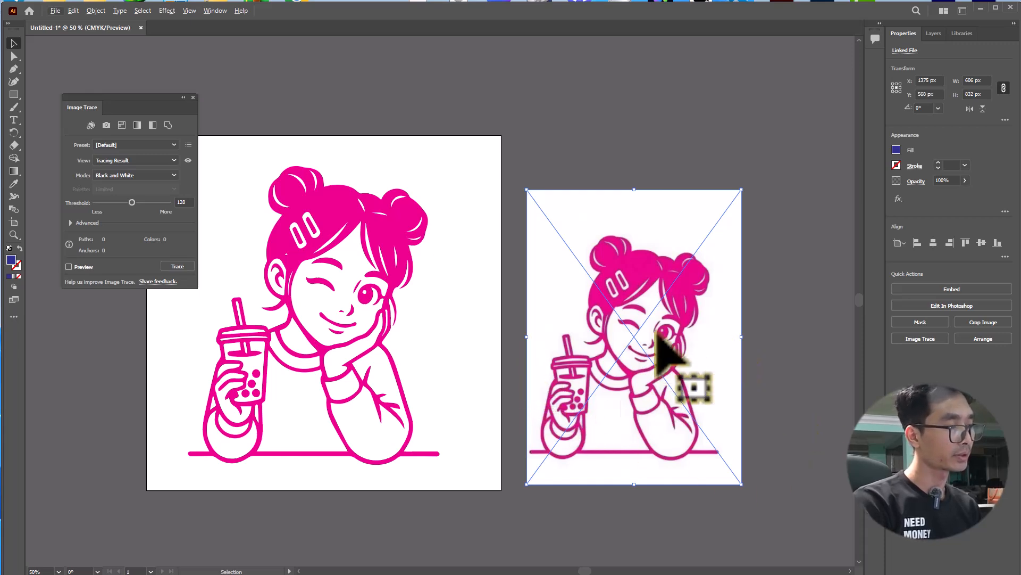
scroll(301, 314, "up", 3)
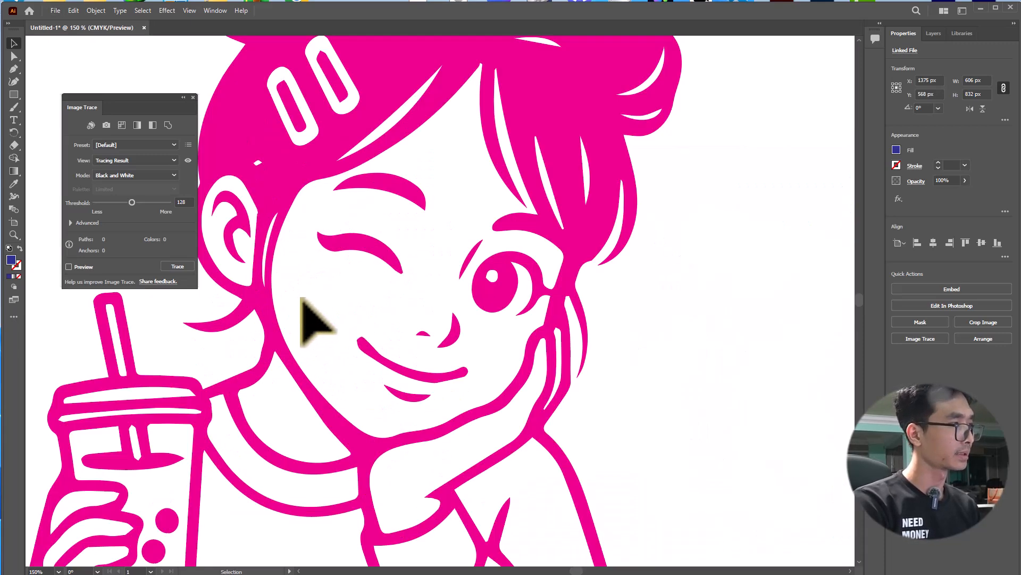
scroll(309, 309, "down", 2)
scroll(558, 319, "up", 1)
scroll(556, 335, "down", 1)
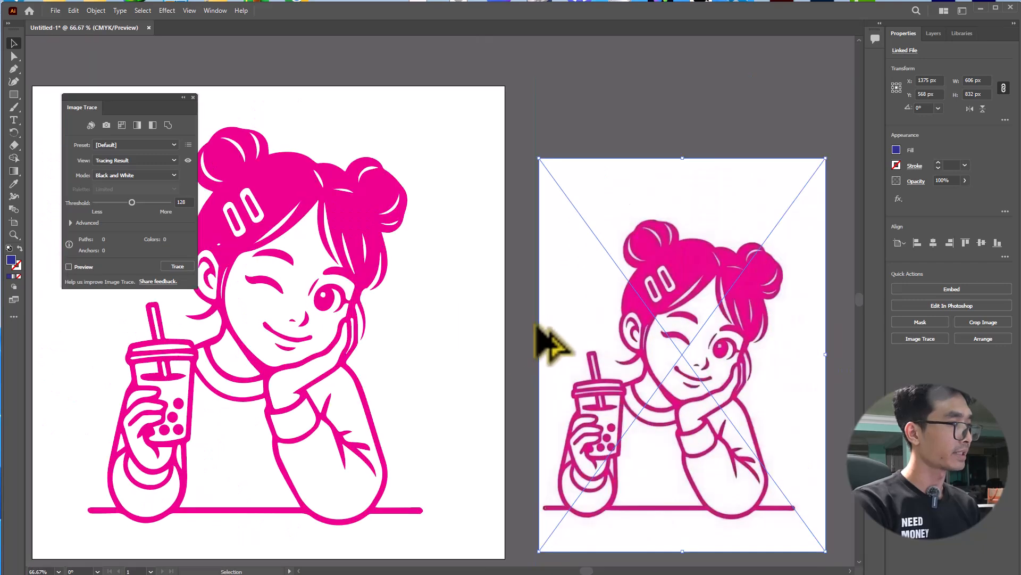
Cover the small white speck in the hair above the ear with a rectangle about 17 × 19 px, filled magenta.
scroll(553, 341, "left", 3)
scroll(340, 269, "up", 2)
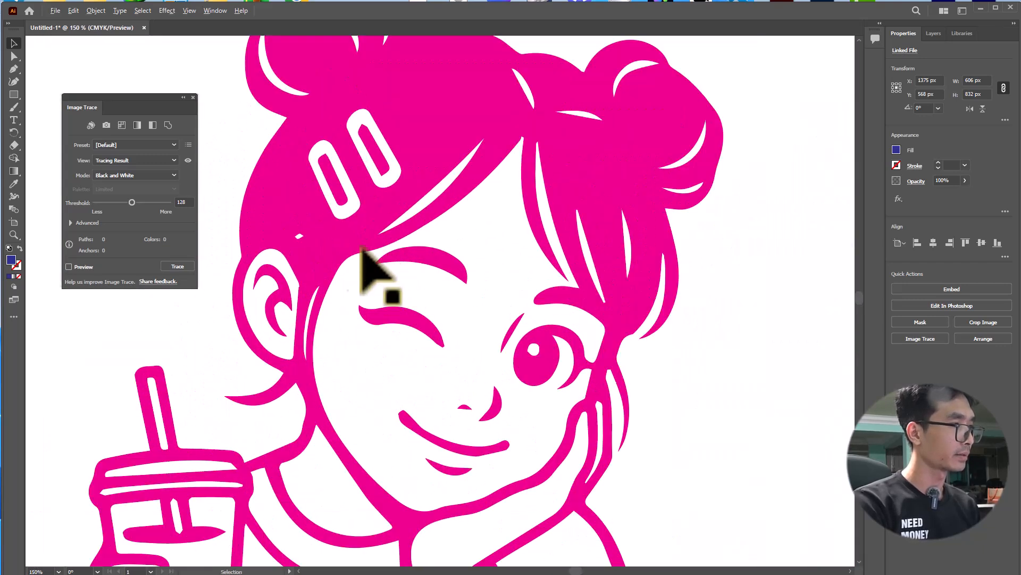
scroll(306, 236, "up", 1)
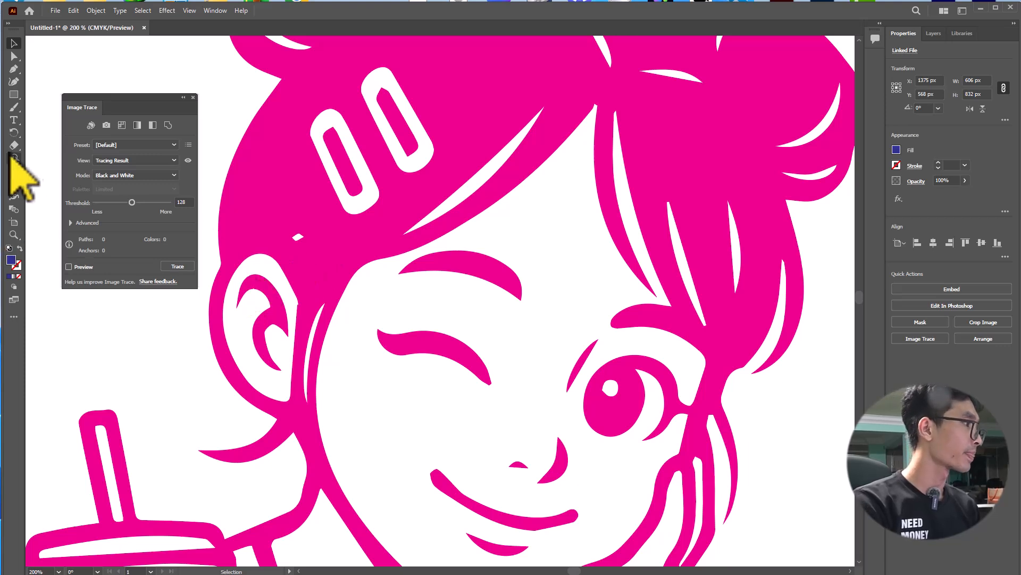
left_click(14, 94)
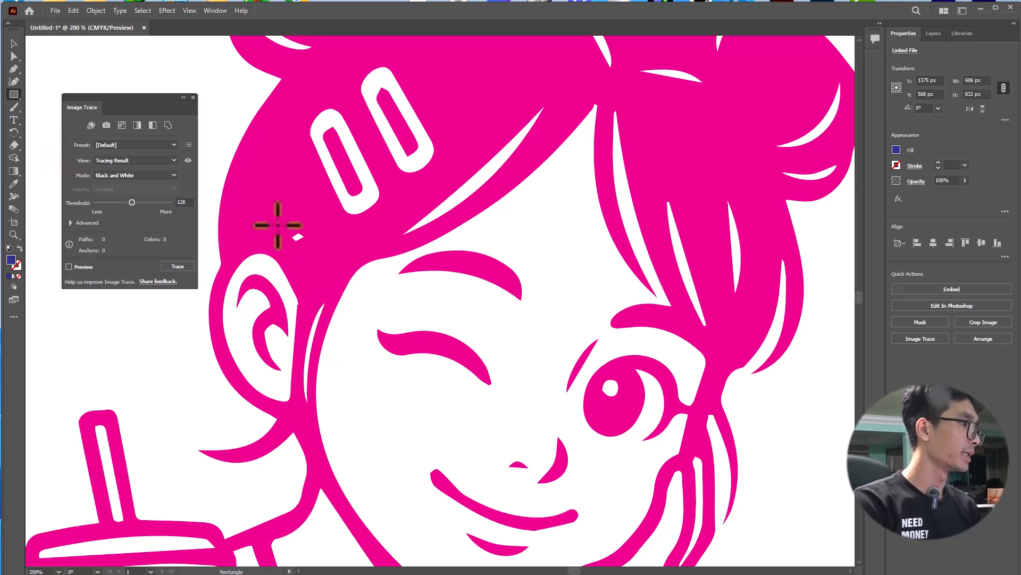
left_click_drag(311, 250, 310, 249)
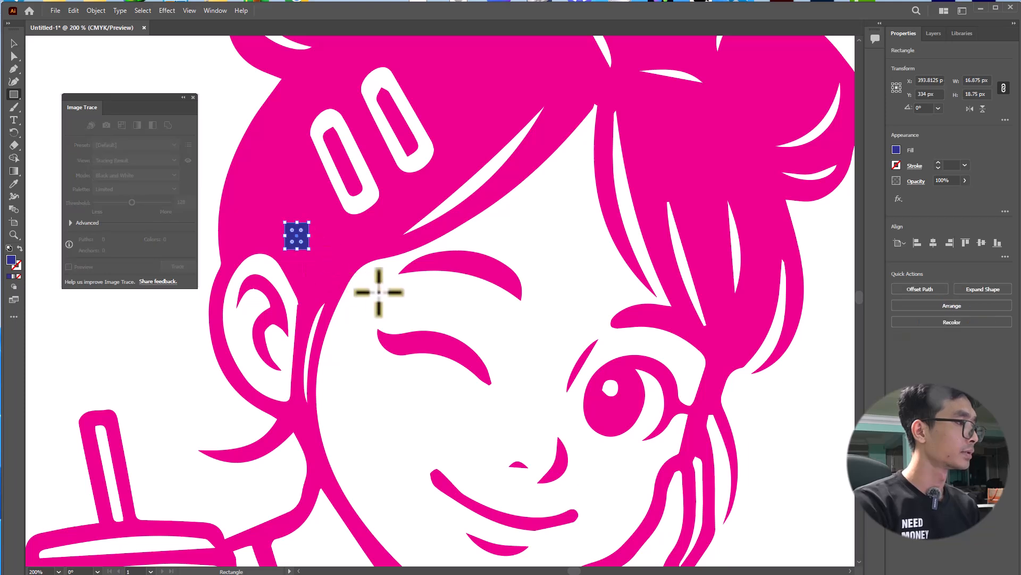
left_click(897, 151)
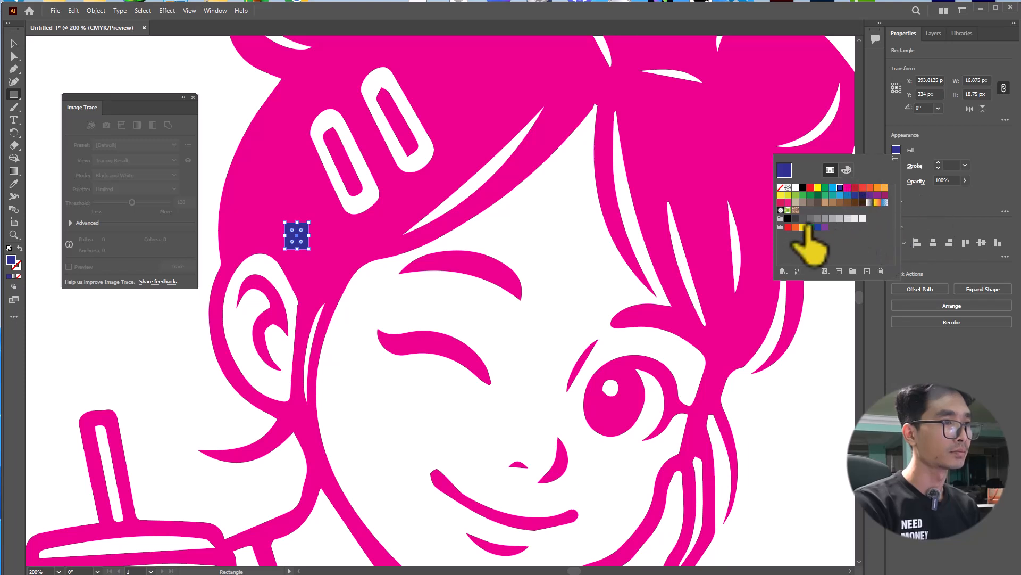
left_click(848, 187)
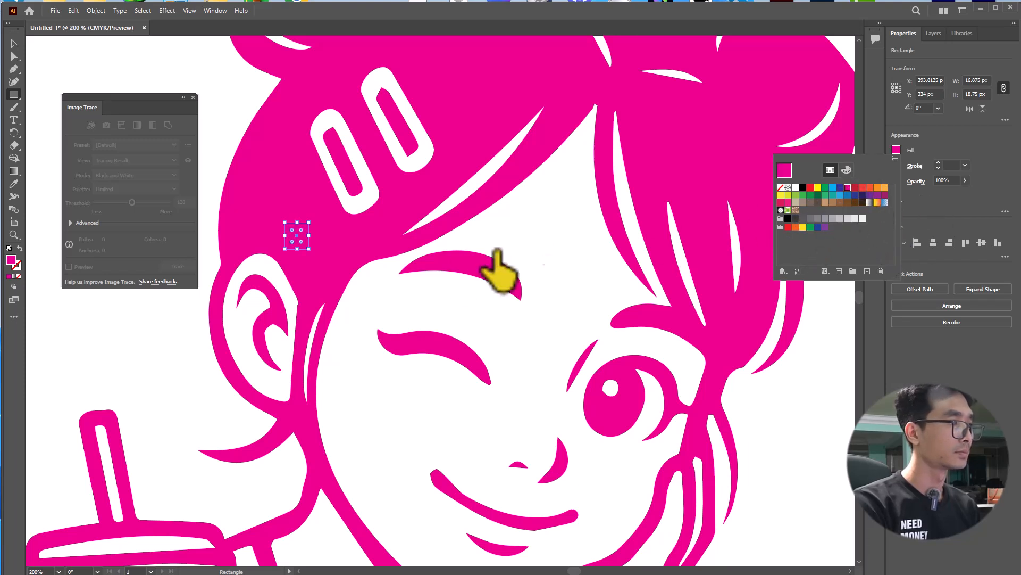
left_click(481, 307)
left_click(125, 279)
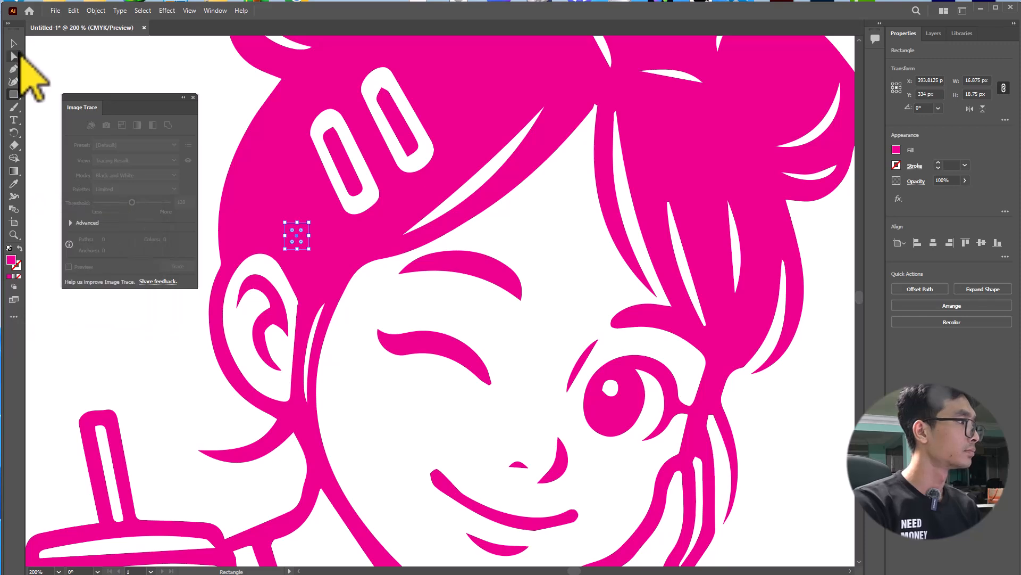
Group the small magenta patch rectangle with the girl illustration.
left_click(13, 44)
left_click(336, 134)
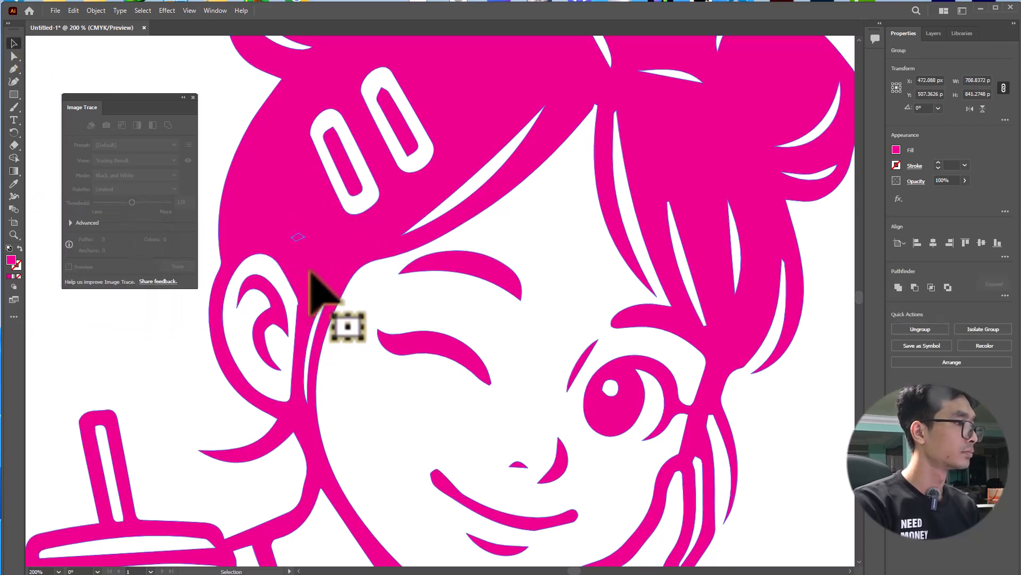
scroll(314, 253, "down", 2)
scroll(314, 252, "down", 1)
left_click(603, 324)
left_click_drag(575, 196, 219, 423)
right_click(340, 229)
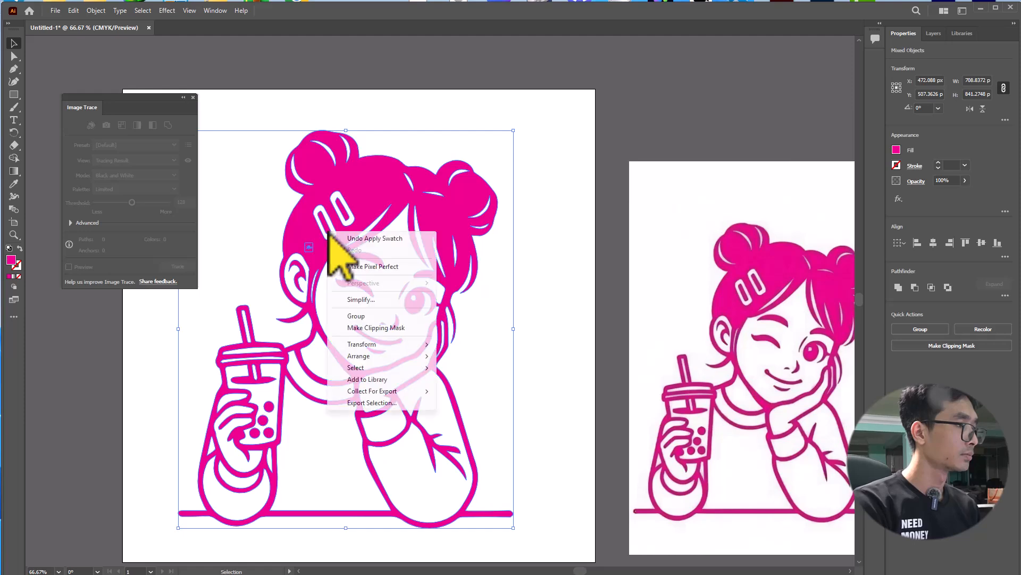
left_click(362, 314)
left_click(553, 308)
Shift the girl's reference image slightly upward beside the artboard for a side-by-side comparison.
scroll(537, 324, "down", 4)
scroll(506, 337, "up", 3)
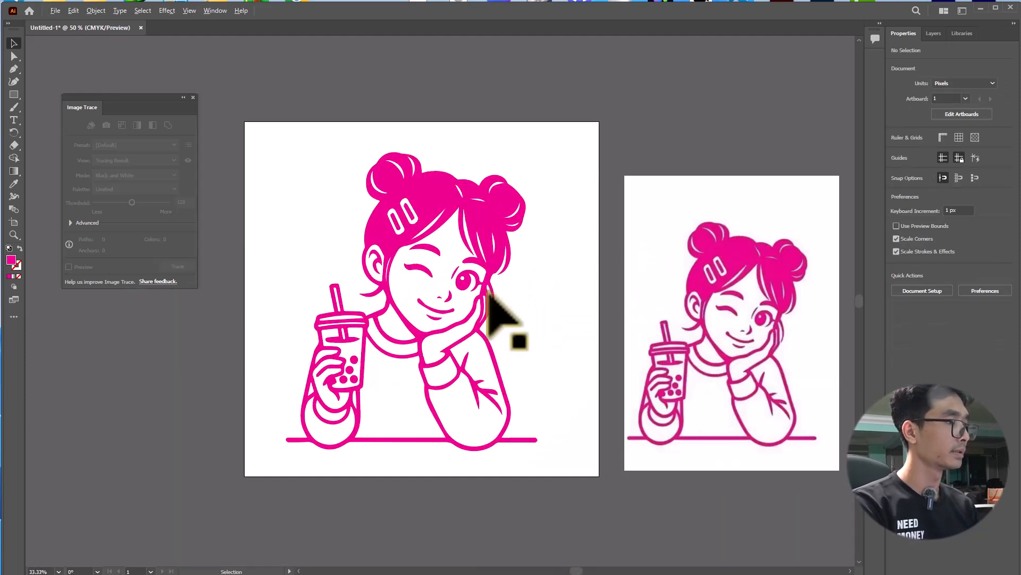
left_click_drag(775, 376, 769, 351)
scroll(534, 372, "down", 1)
scroll(533, 368, "up", 1)
key("space")
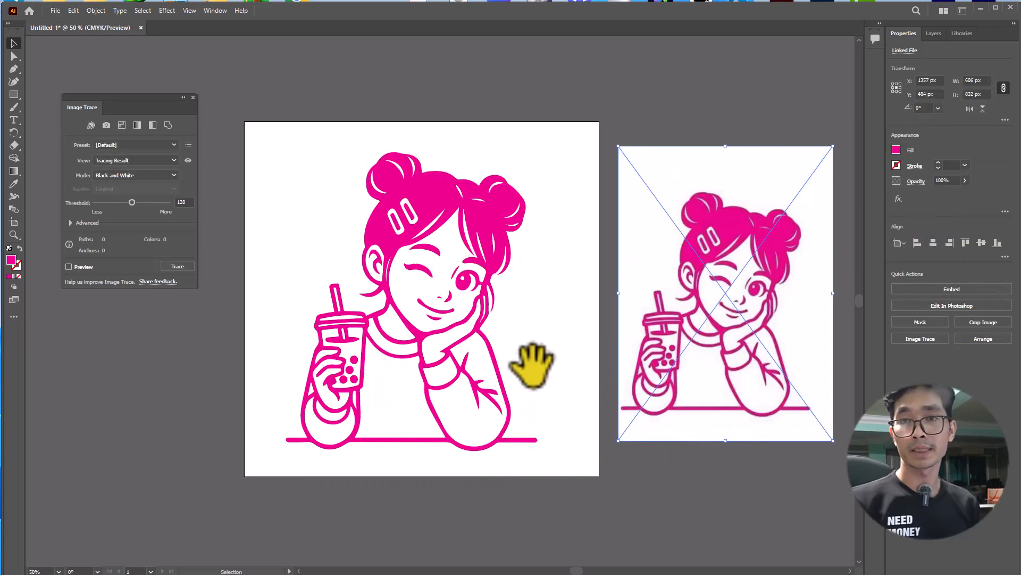